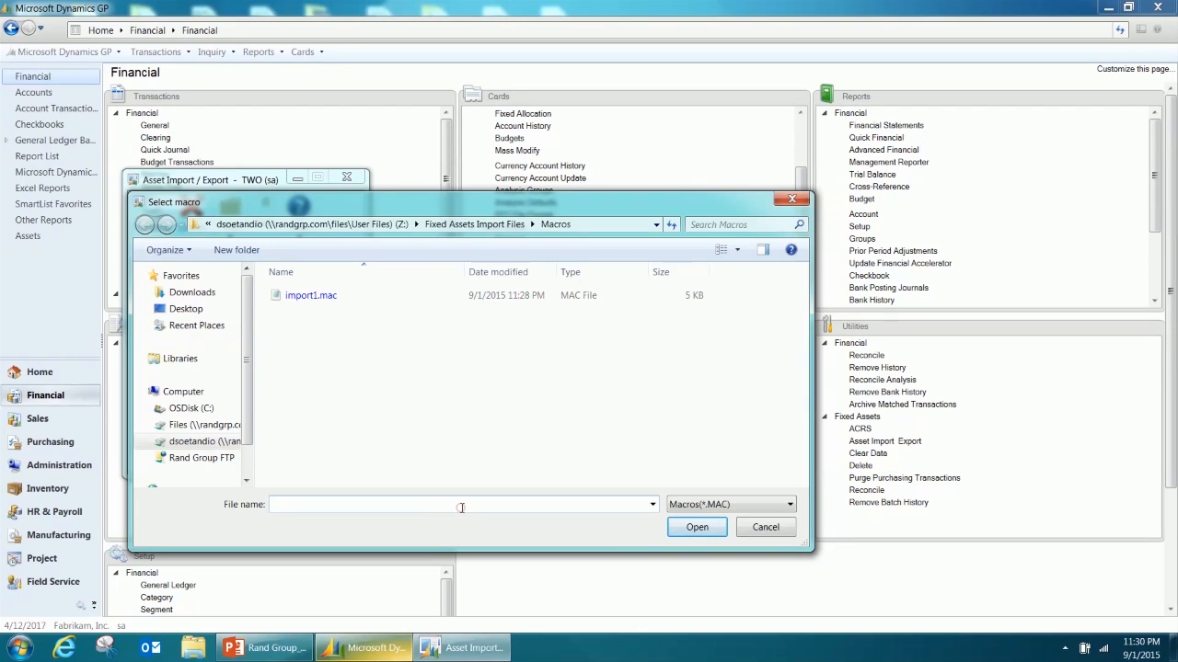
Step: Set the macro location for the asset import to a new file named import2.mac in the Macros folder
click(461, 507)
text(import)
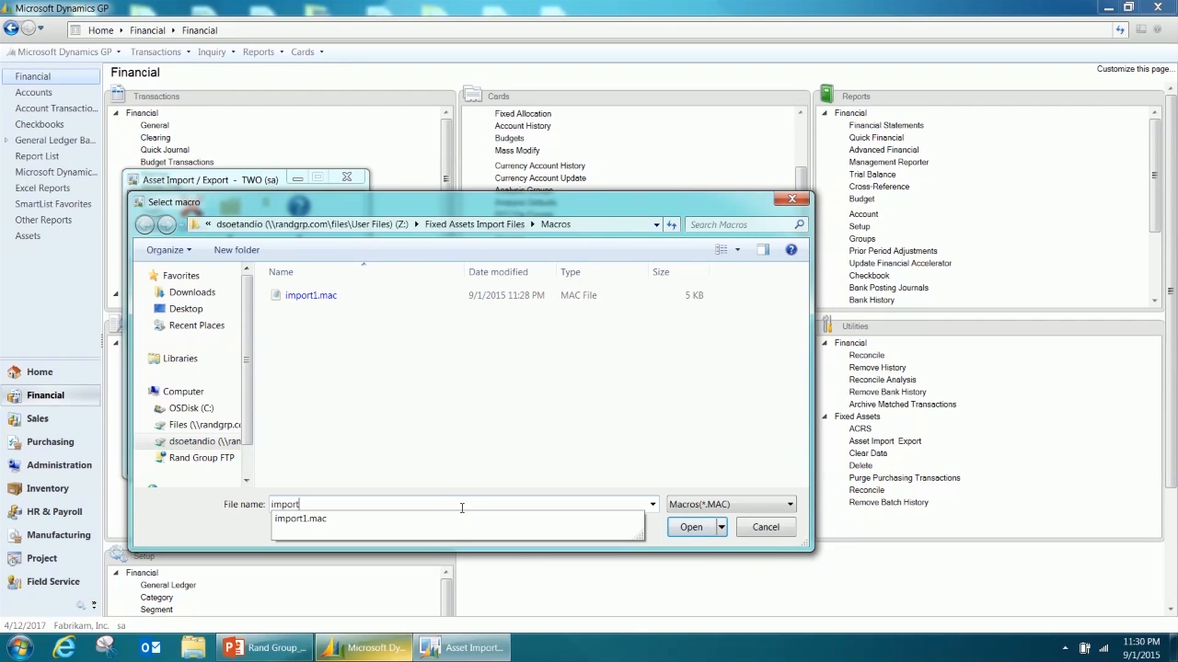
text(2.mac)
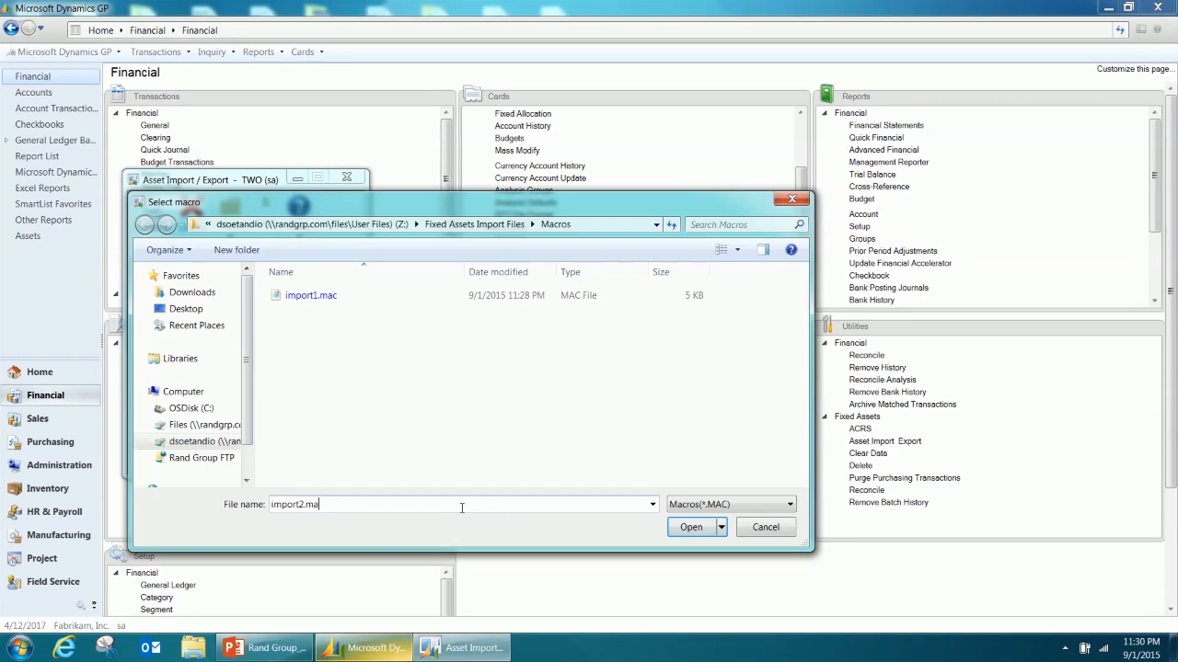
click(691, 528)
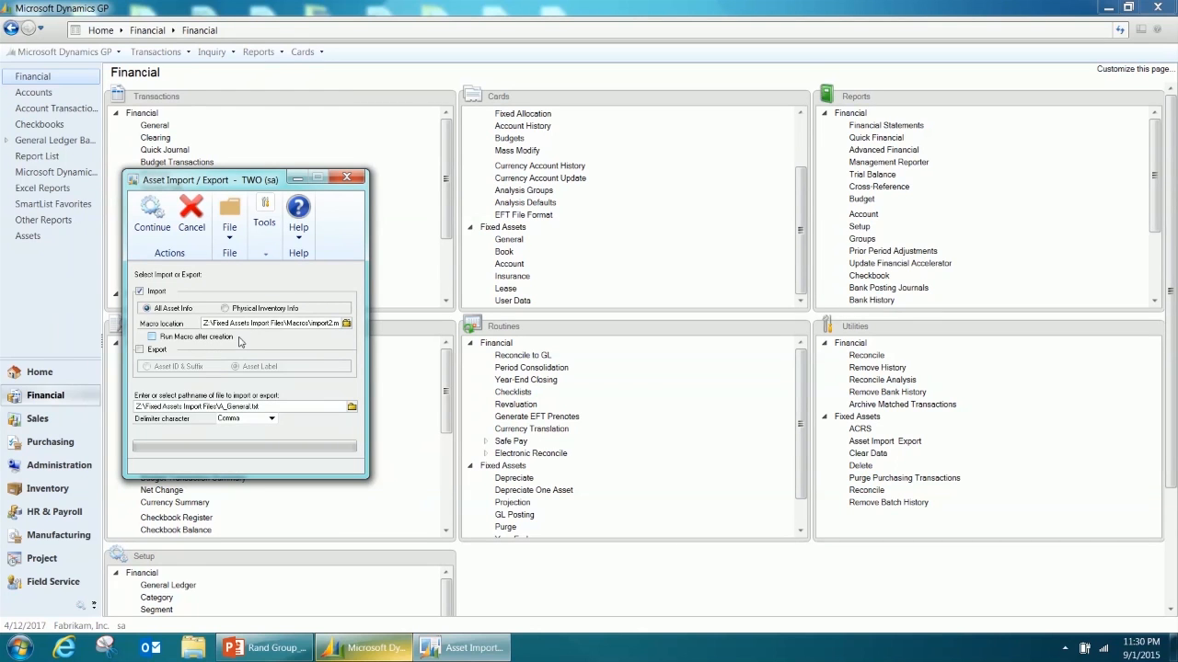
Step: Choose A_General.txt from the Fixed Assets Import Files folder as the file to import
click(353, 411)
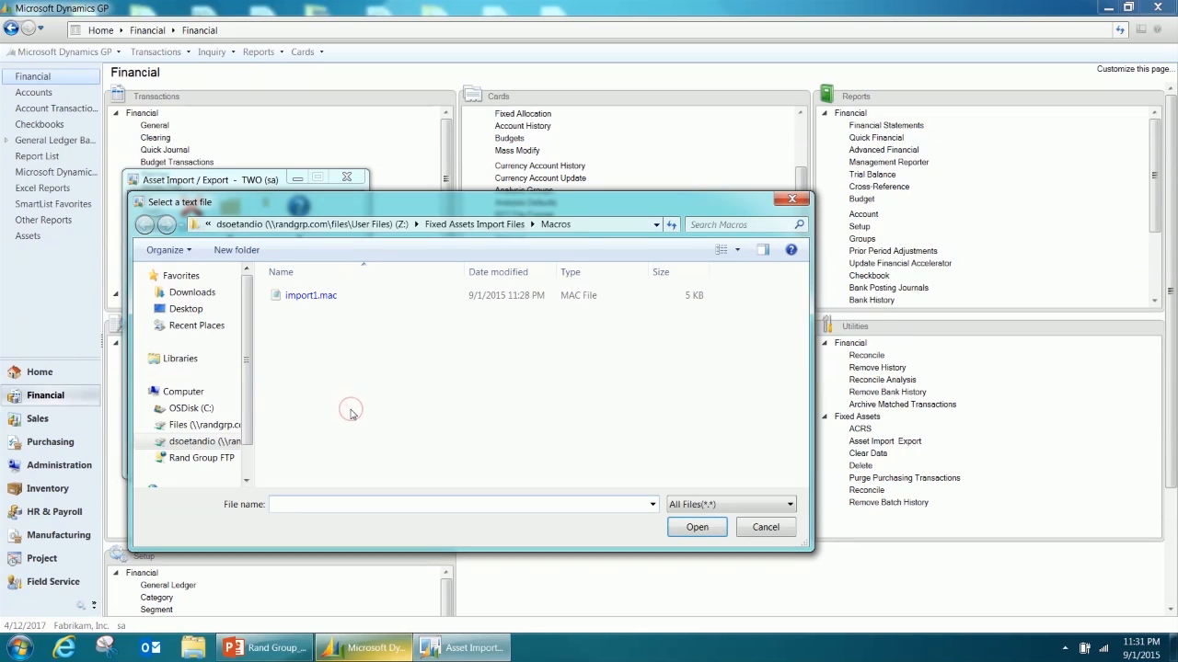
click(475, 225)
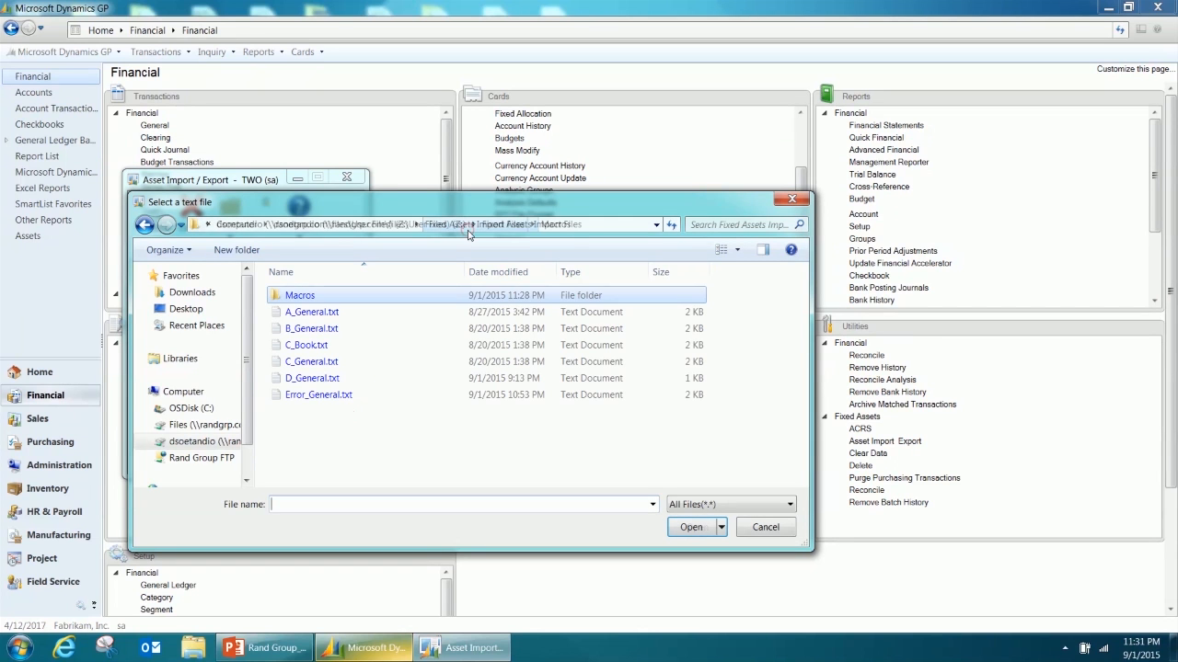
click(327, 313)
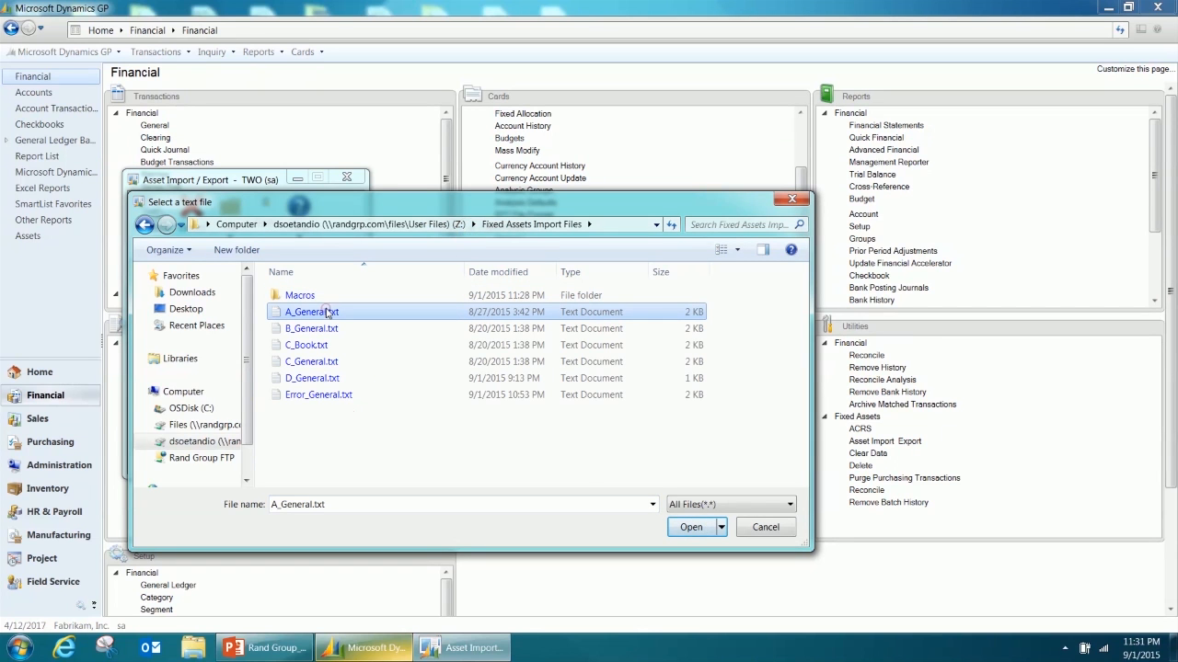
click(691, 528)
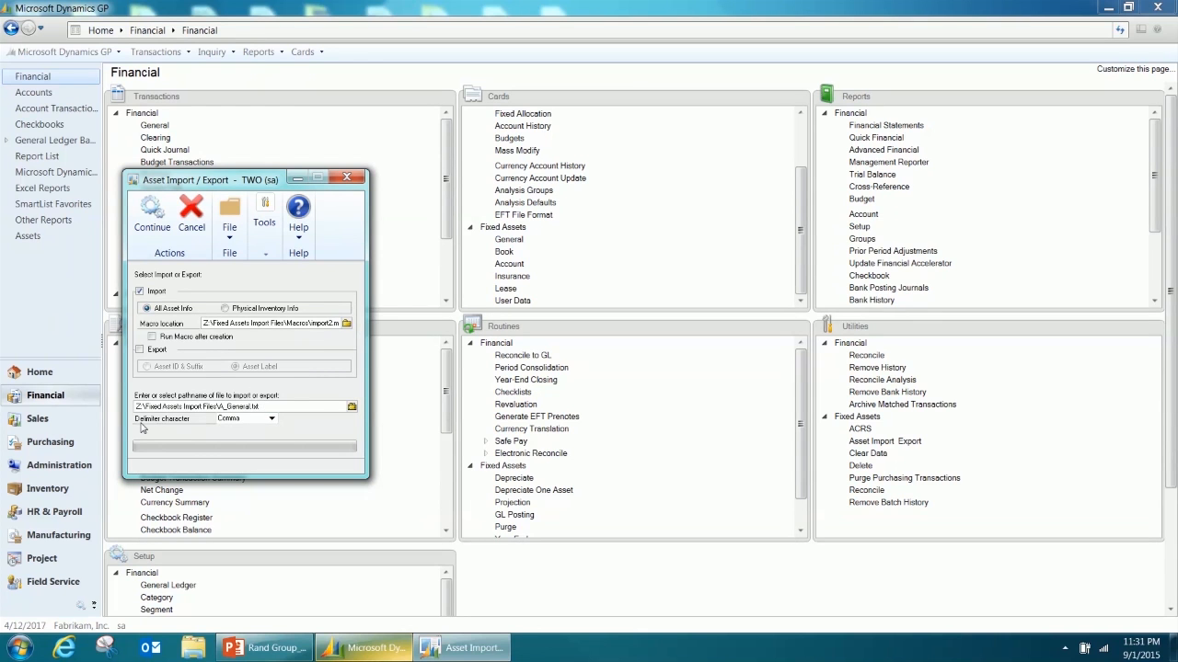
Step: Set the delimiter character to Tab and run the asset information import through to completion
click(272, 419)
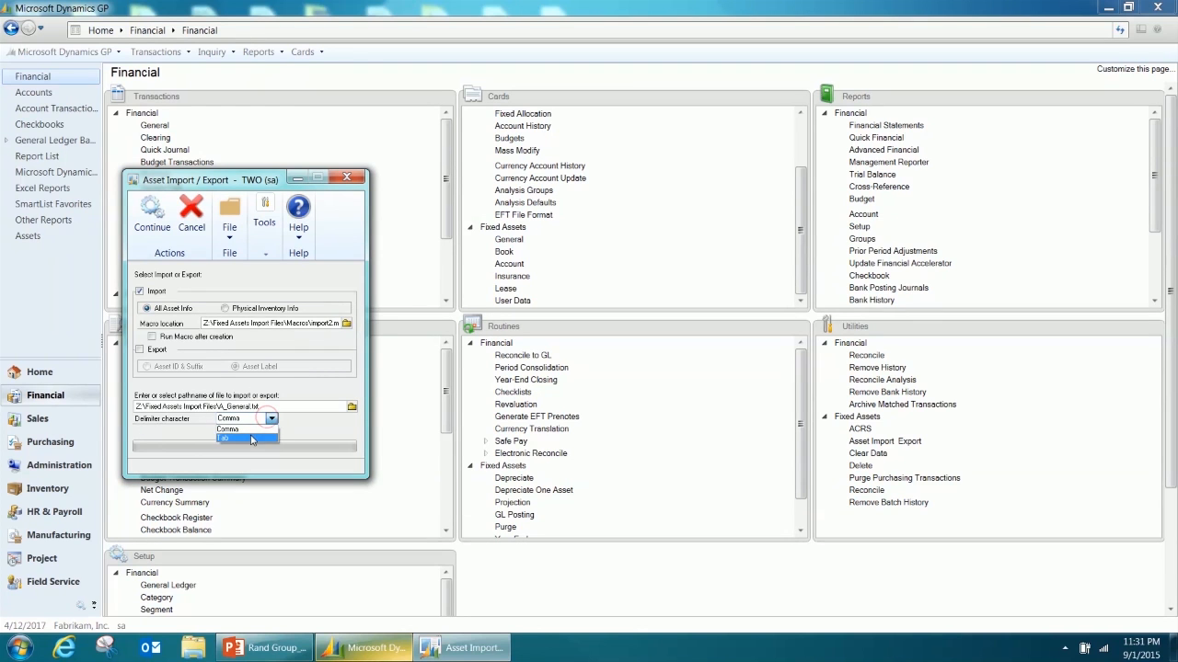
click(251, 438)
click(152, 218)
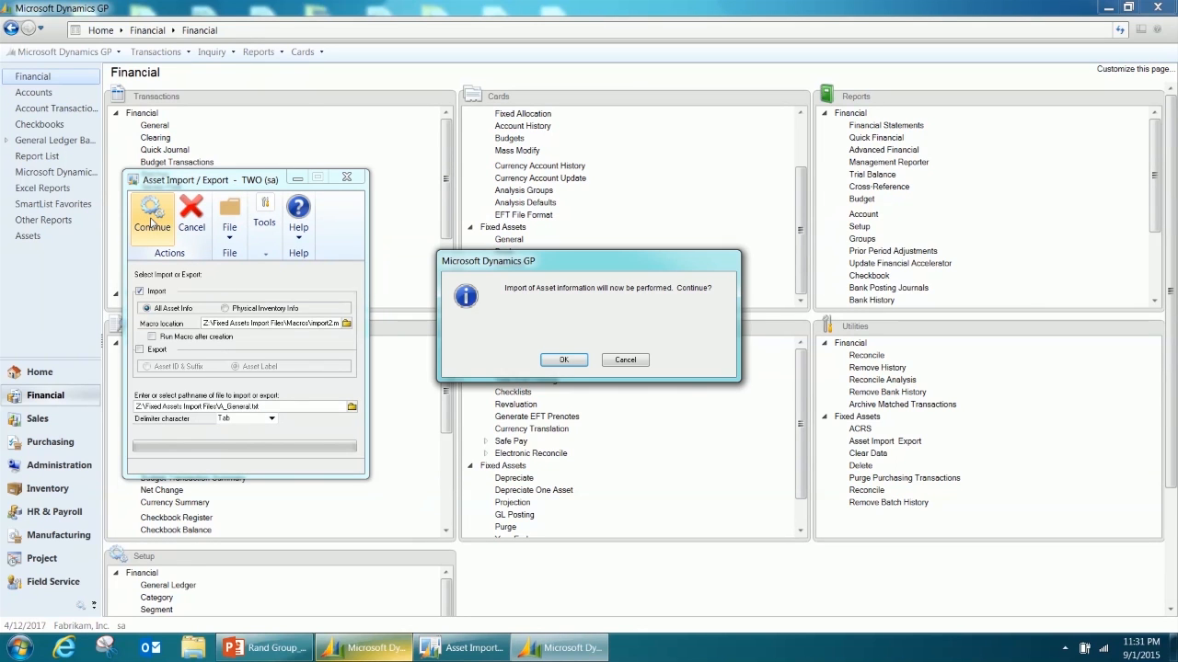
click(563, 362)
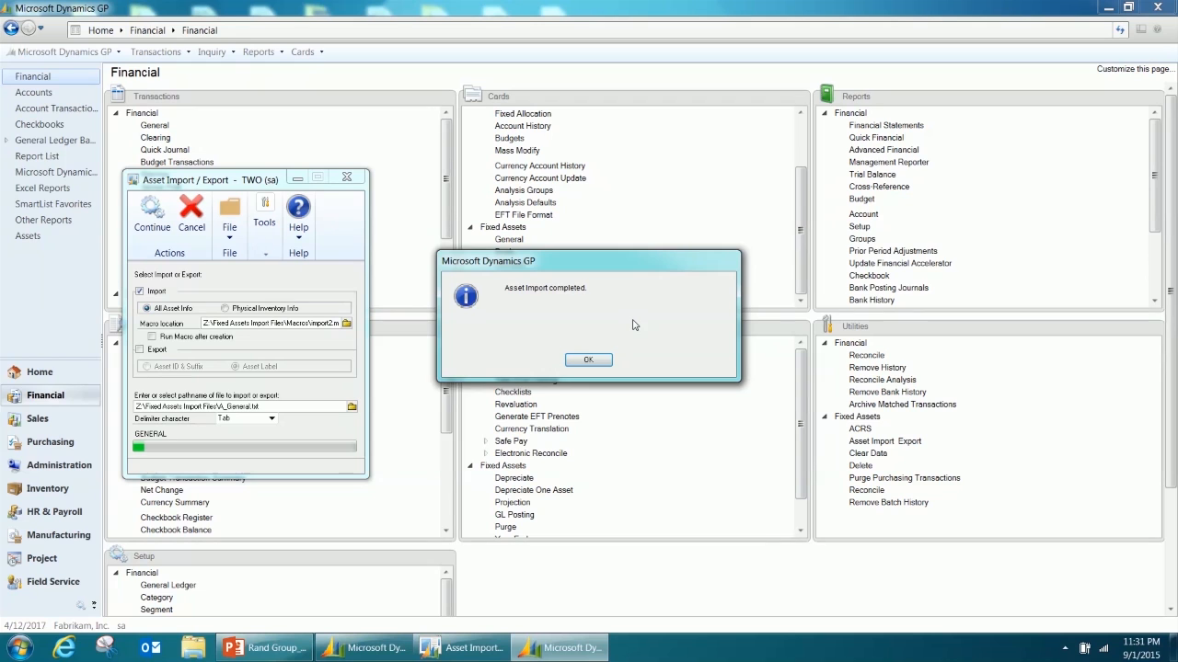
click(589, 360)
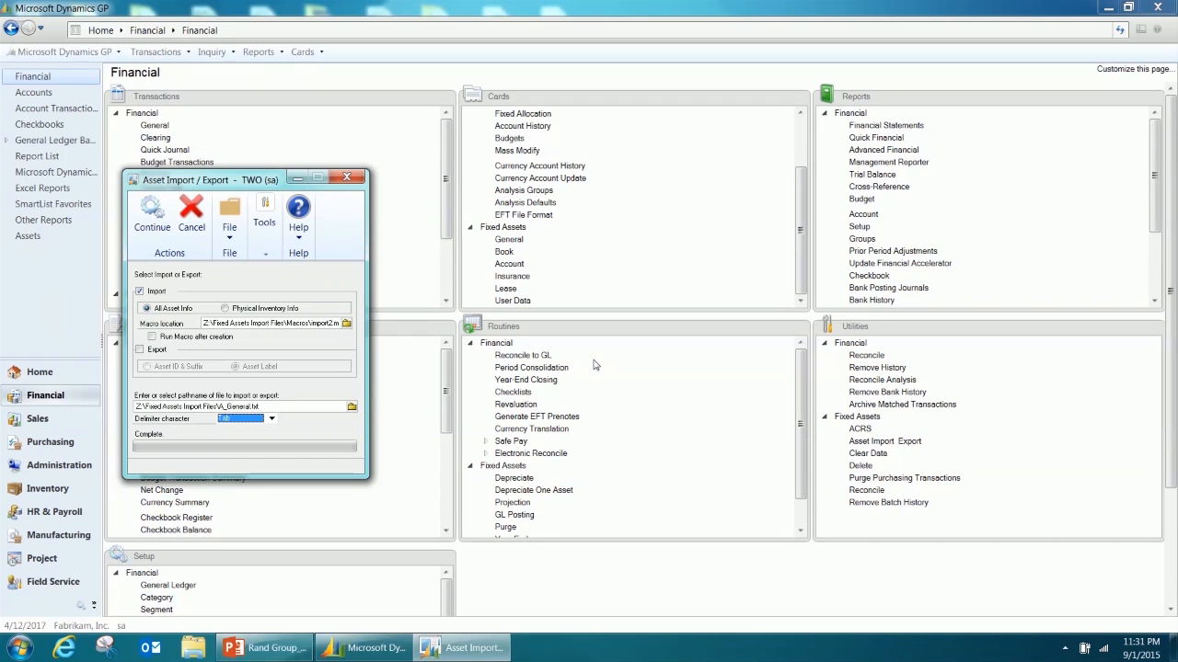
Step: Switch to Windows Explorer and open import2.mac from the Macros folder inside Fixed Assets Import Files on drive Z
click(198, 650)
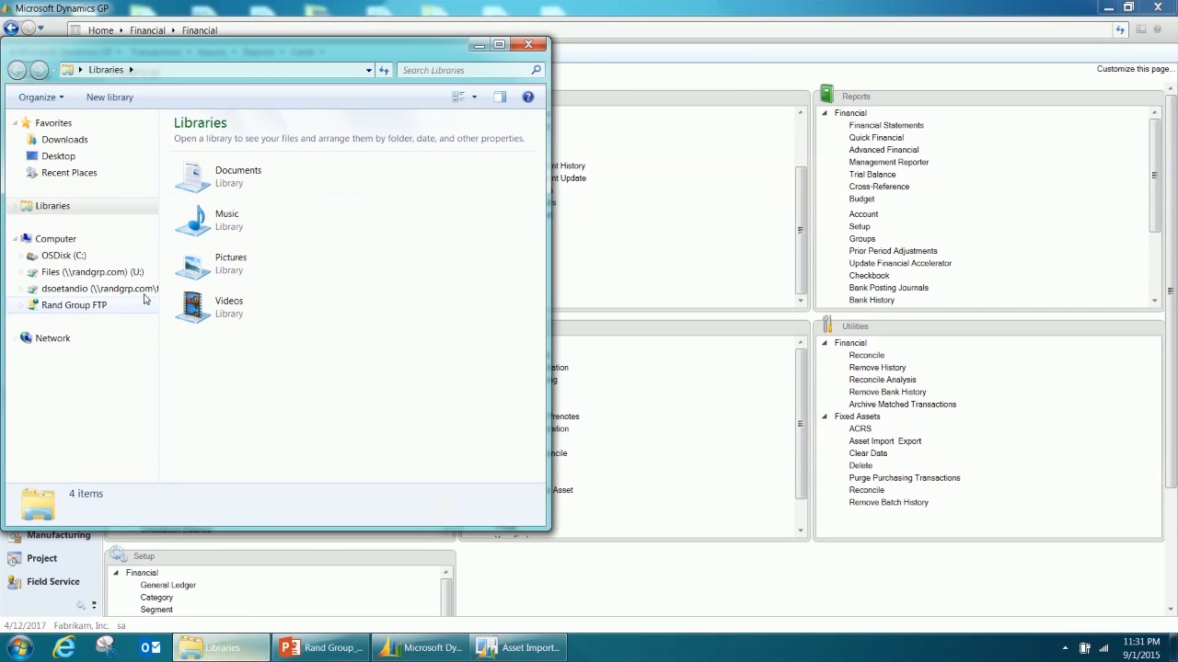
click(144, 294)
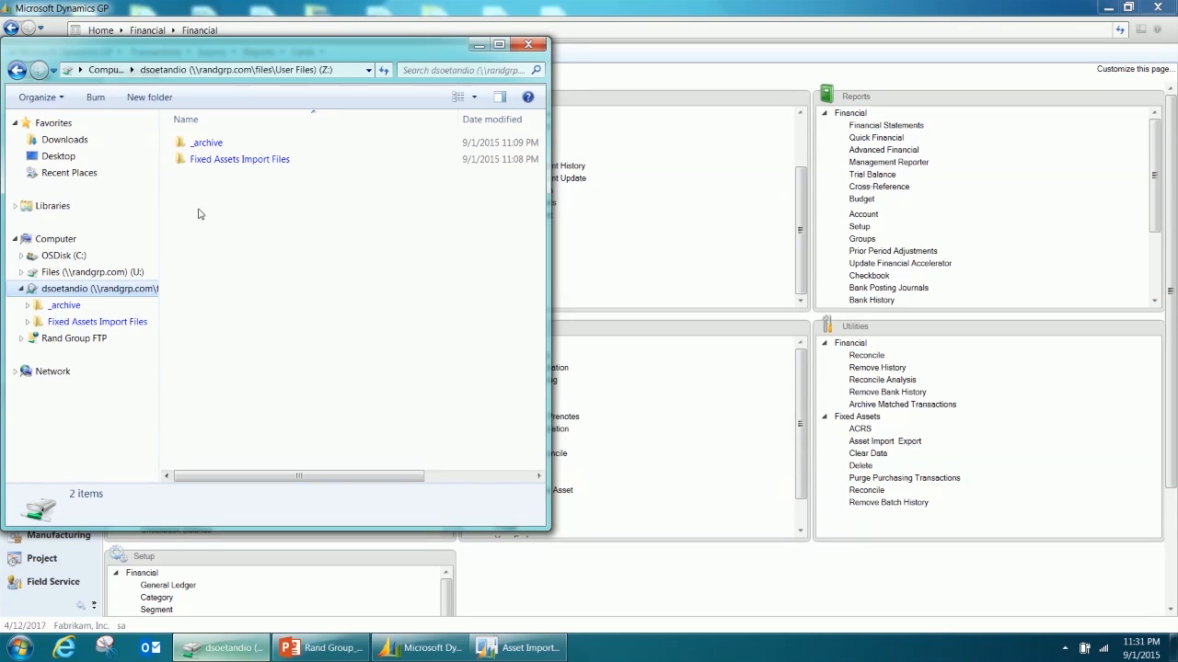
click(239, 159)
double_click(239, 158)
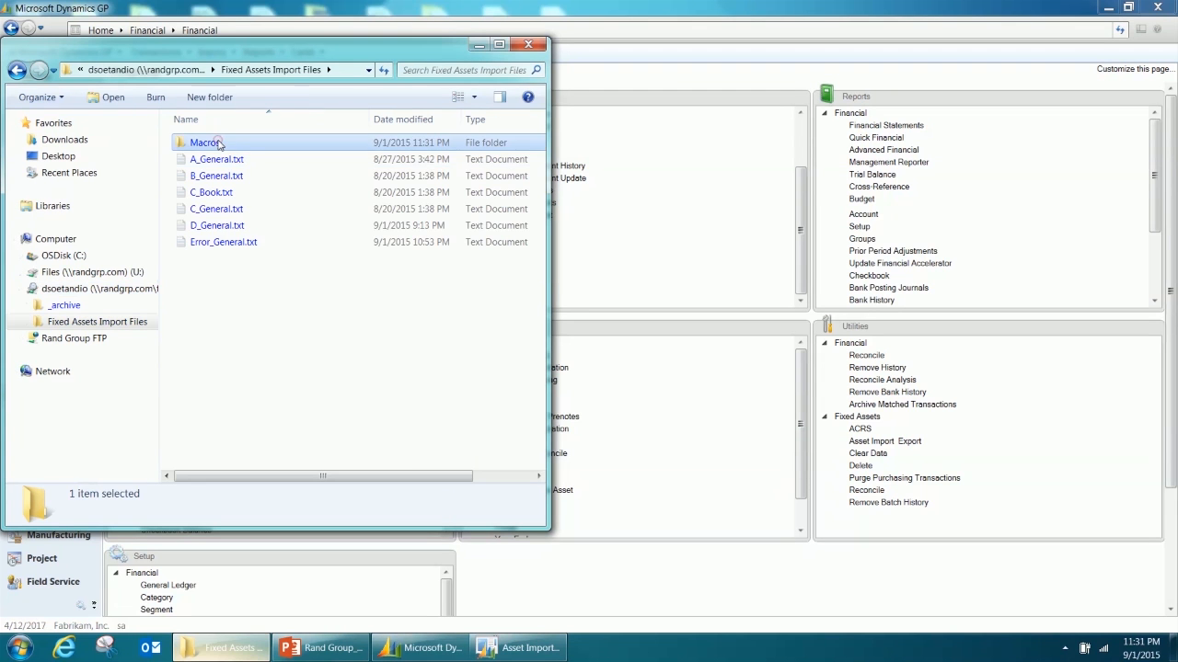
double_click(218, 142)
double_click(218, 158)
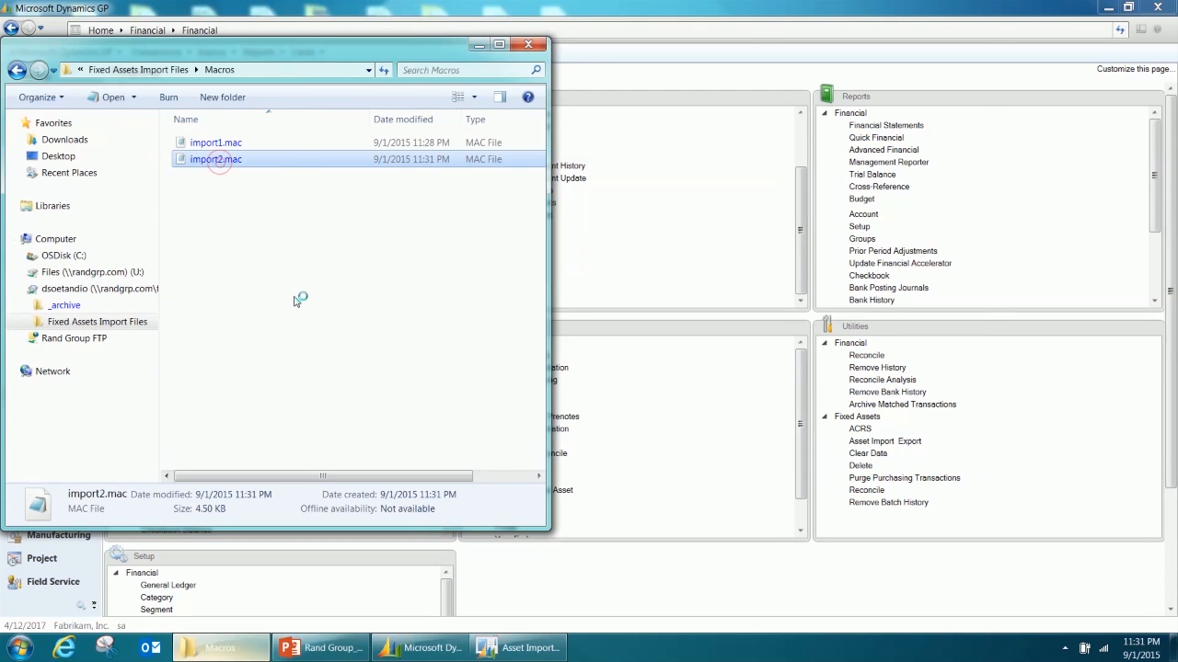
Step: Review the generated macro script for the general asset records in the maximized Notepad window, and close the file
double_click(449, 126)
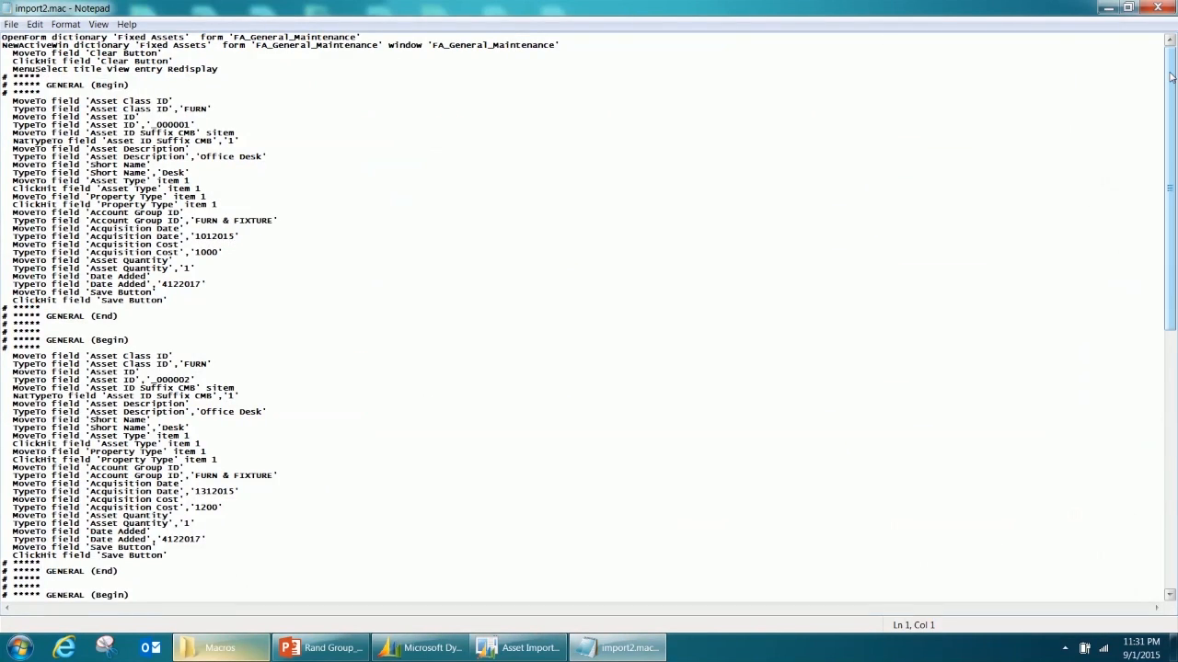
drag(1171, 77, 1148, 48)
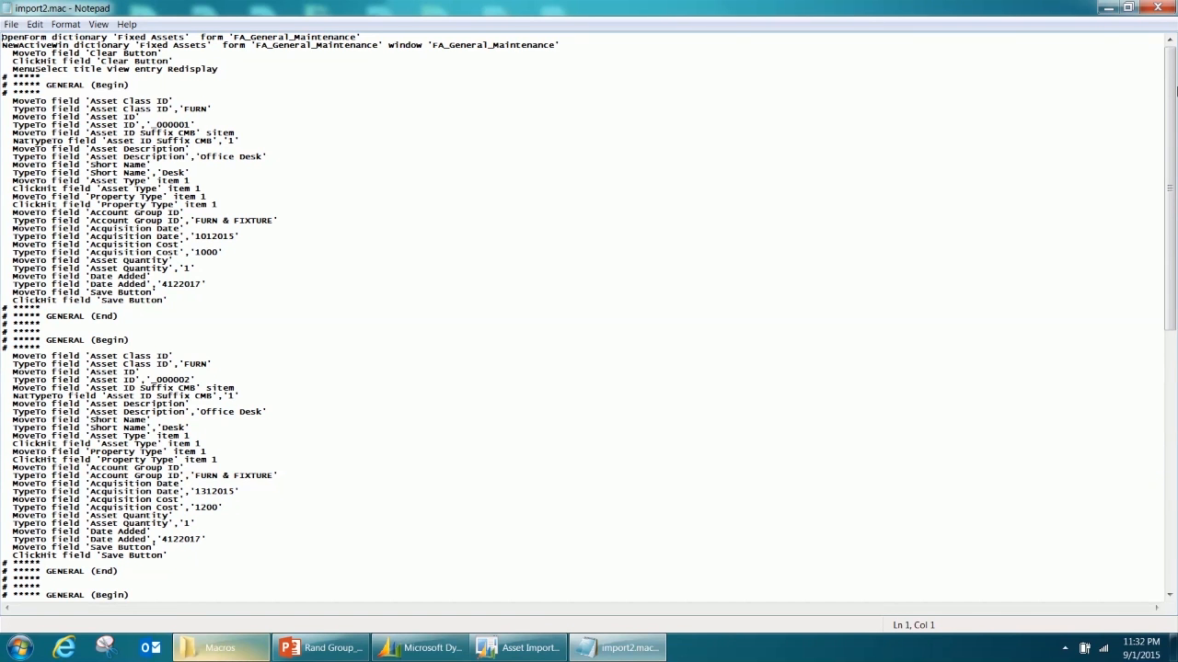
click(1158, 9)
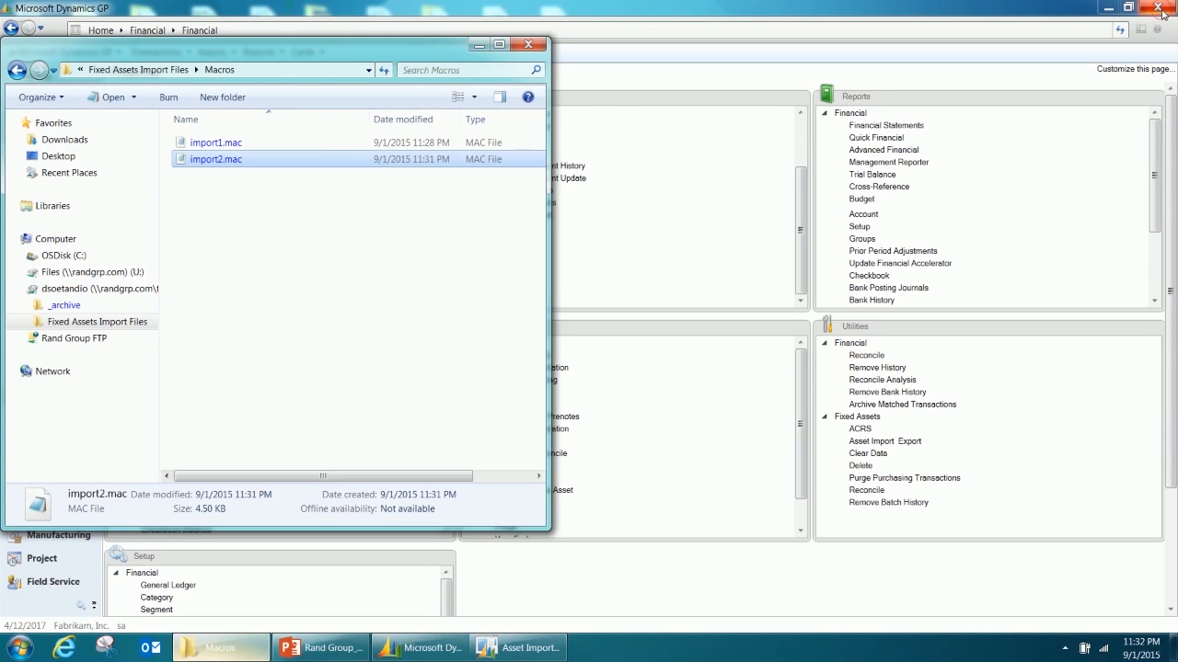
Step: Switch back to Microsoft Dynamics GP, open the fixed assets General card and play the import2.mac macro from the Macros folder
click(745, 204)
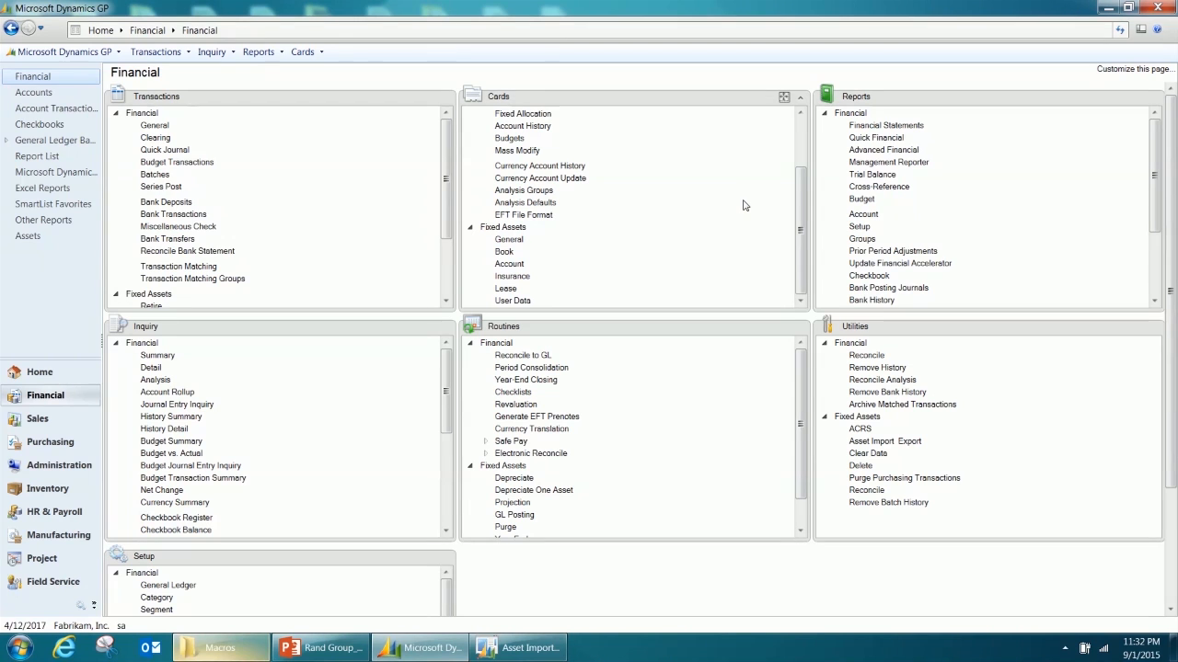
click(511, 243)
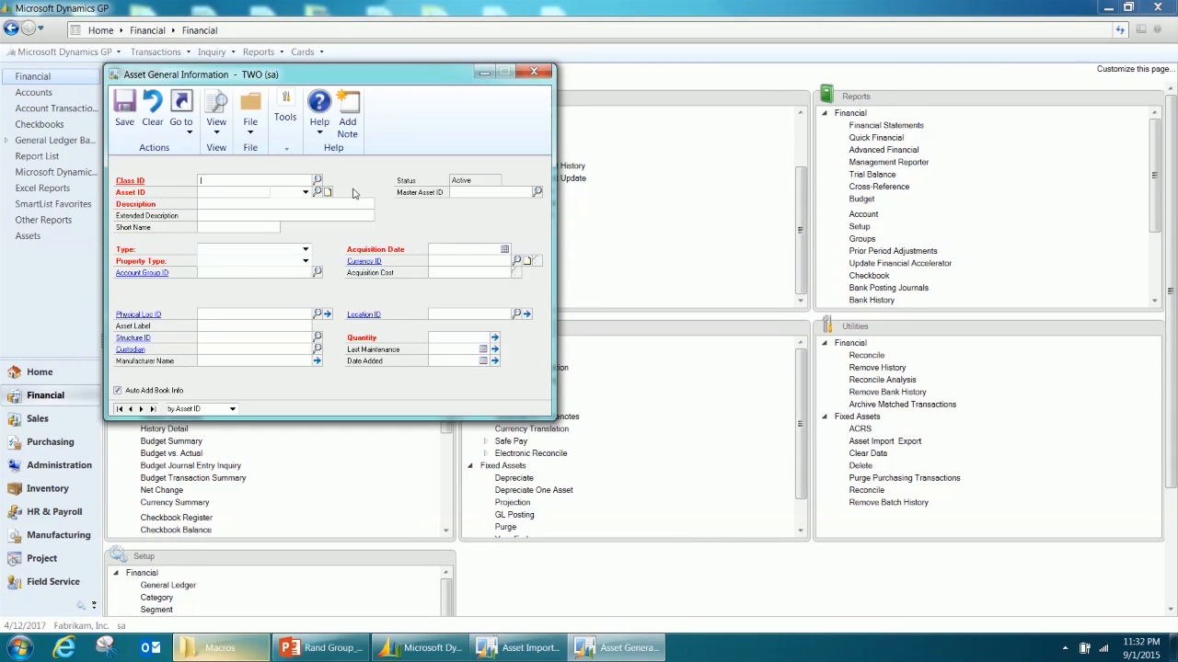
click(289, 129)
mouse_move(304, 192)
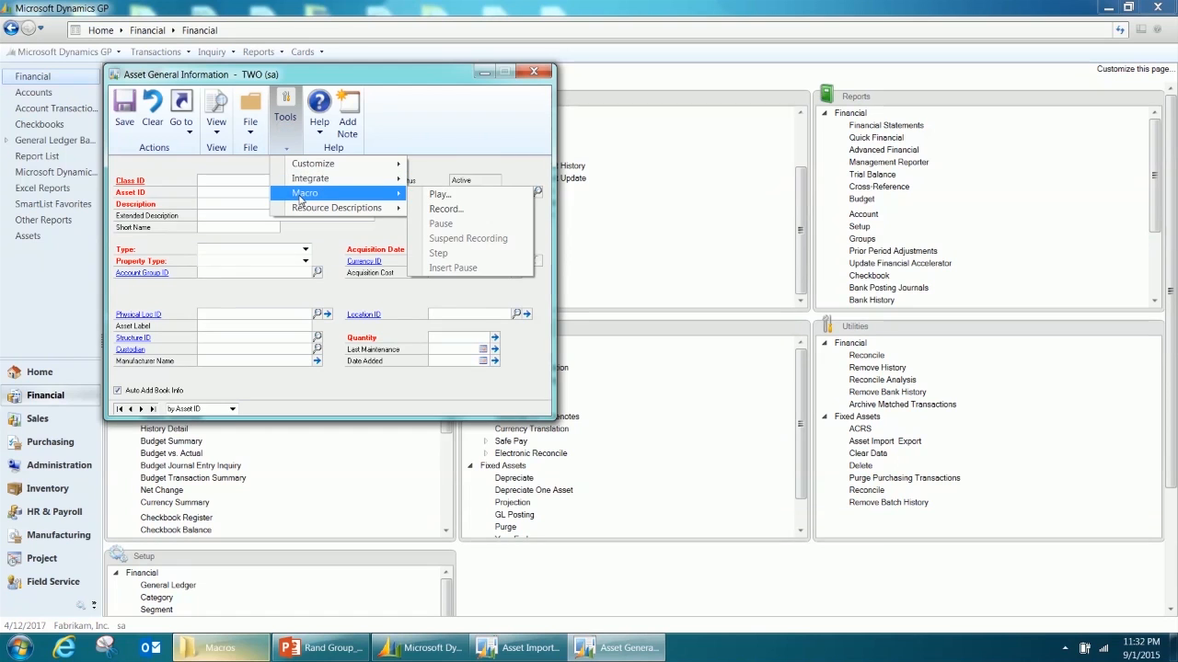
click(466, 194)
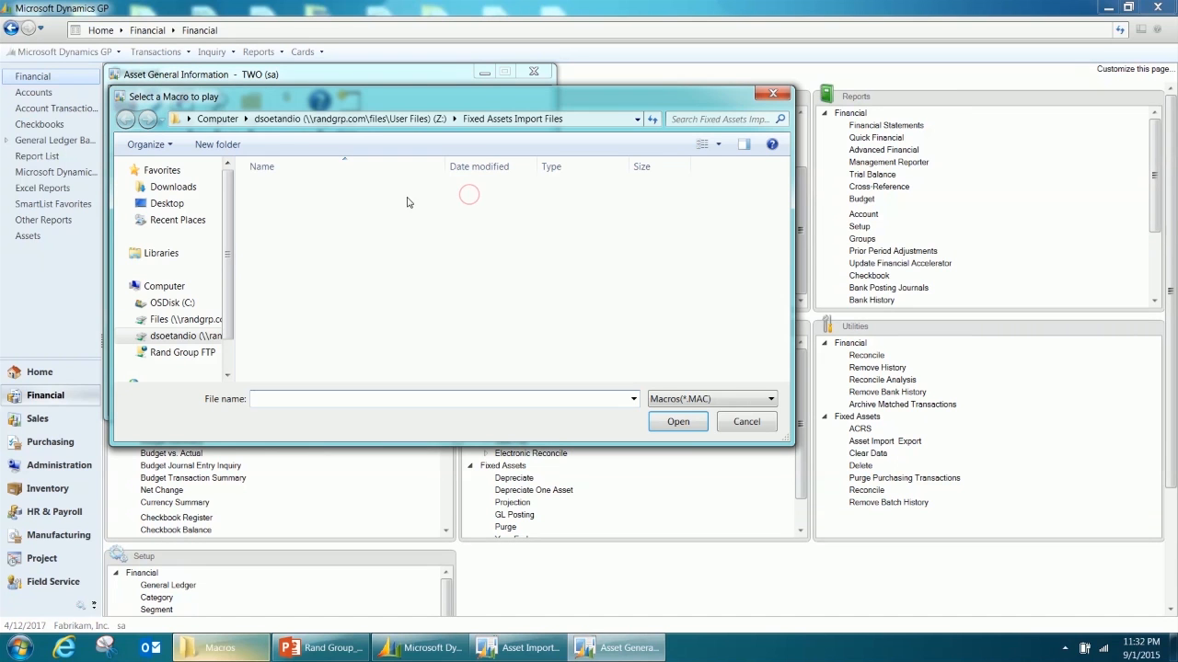
double_click(320, 194)
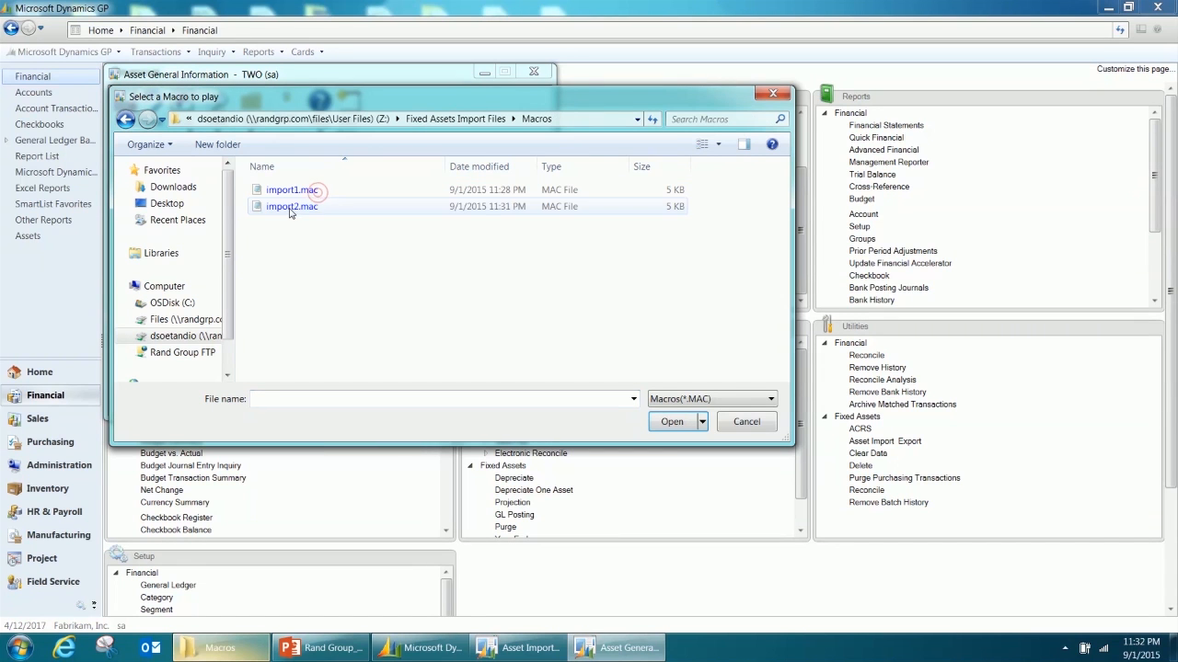
click(290, 210)
double_click(289, 207)
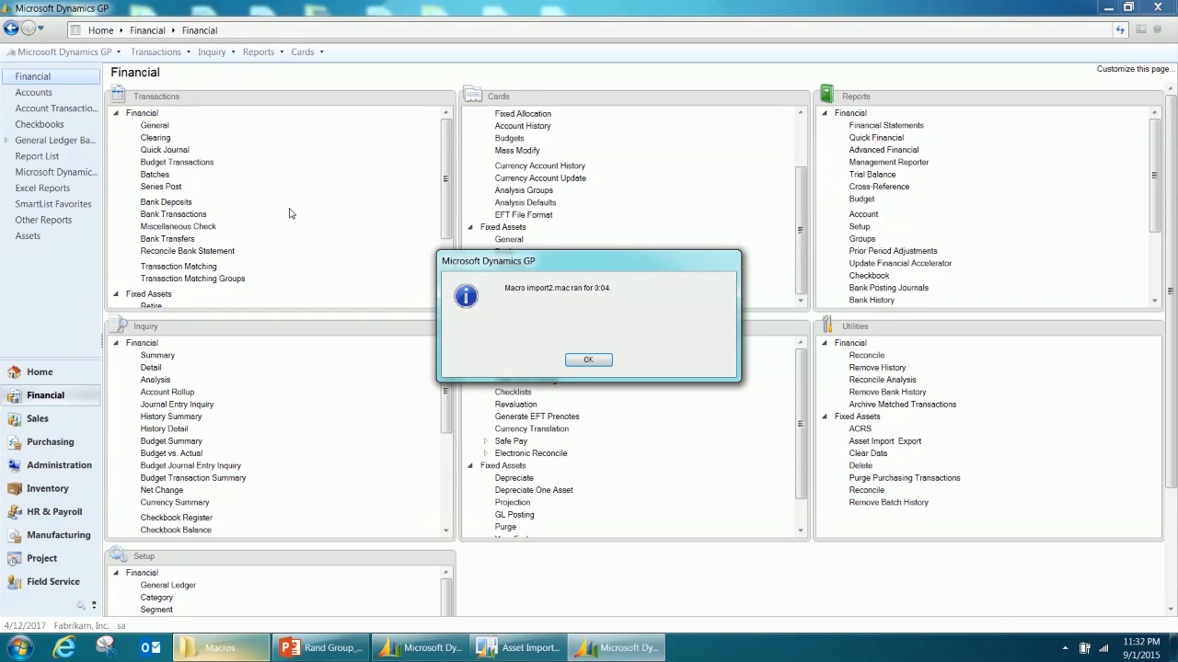
click(587, 361)
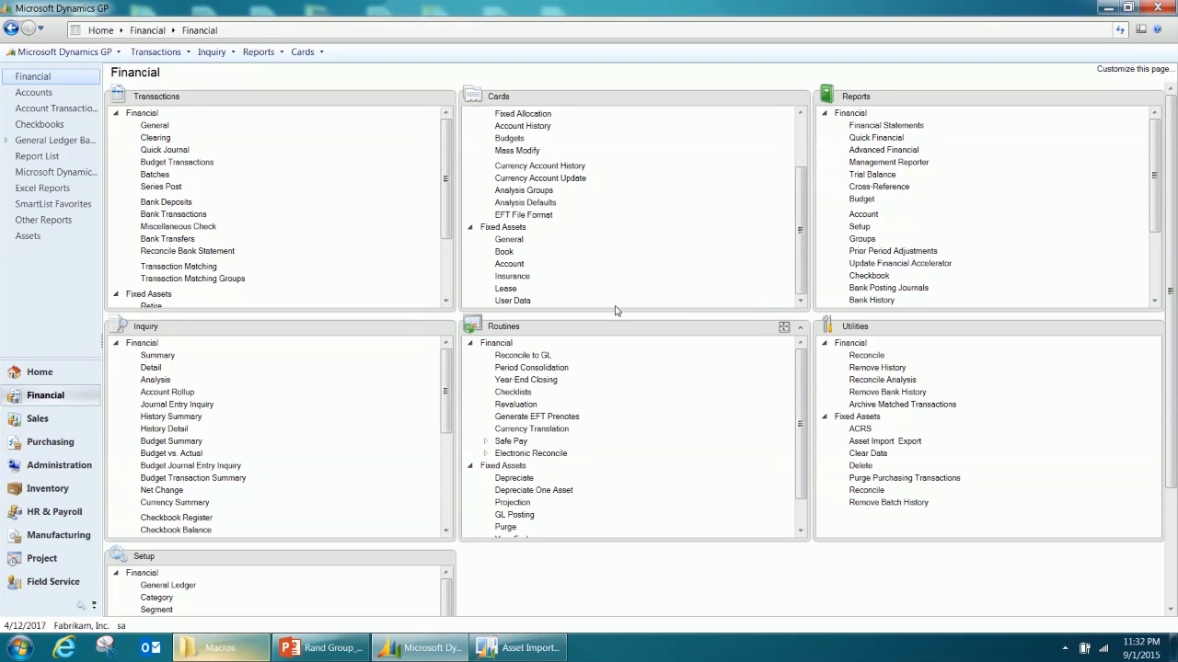
Step: Check the imported assets _000001 to _000004 in the Asset Lookup of the General card, and close both windows
click(504, 240)
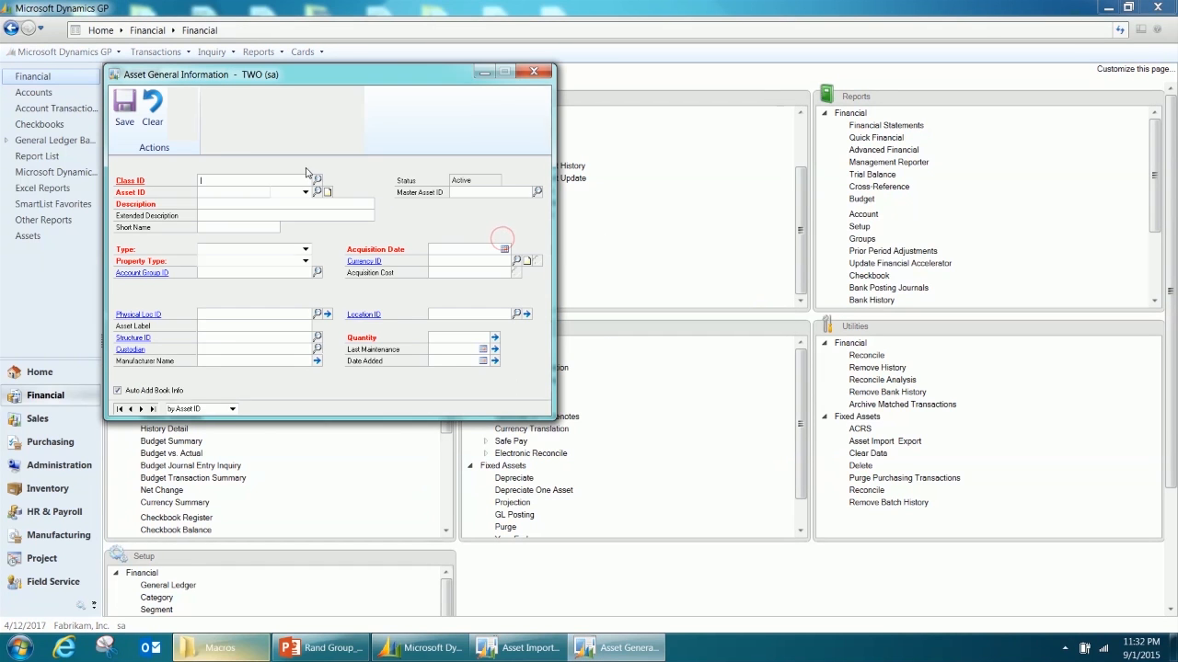
click(317, 192)
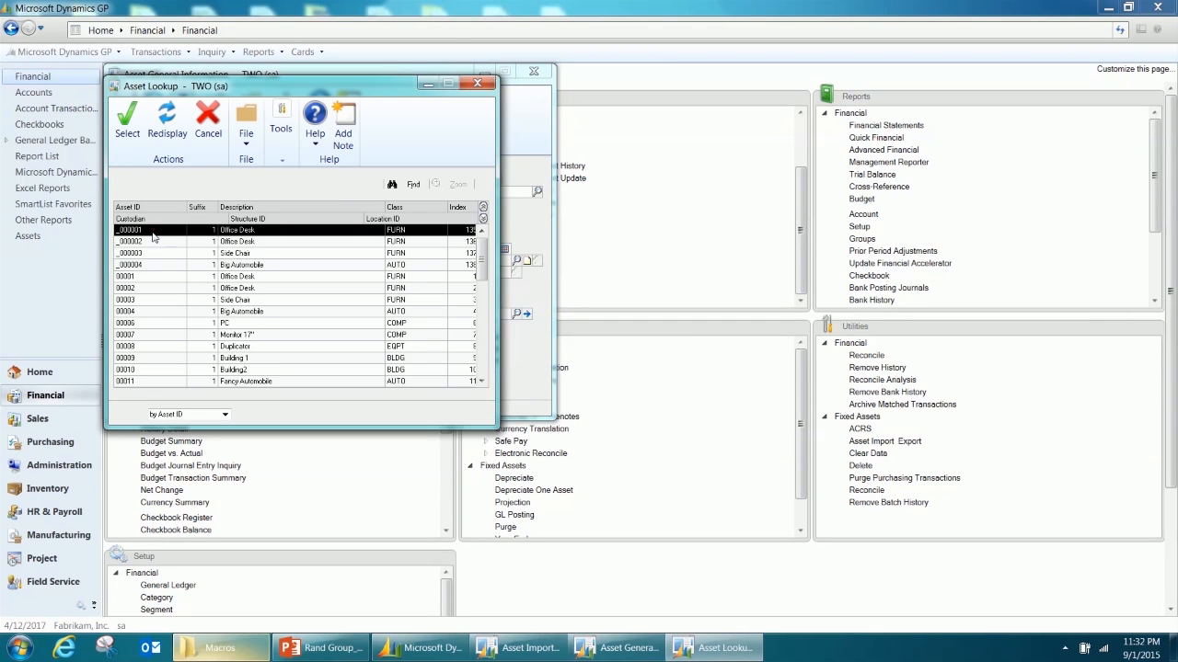
click(152, 241)
click(154, 253)
click(157, 265)
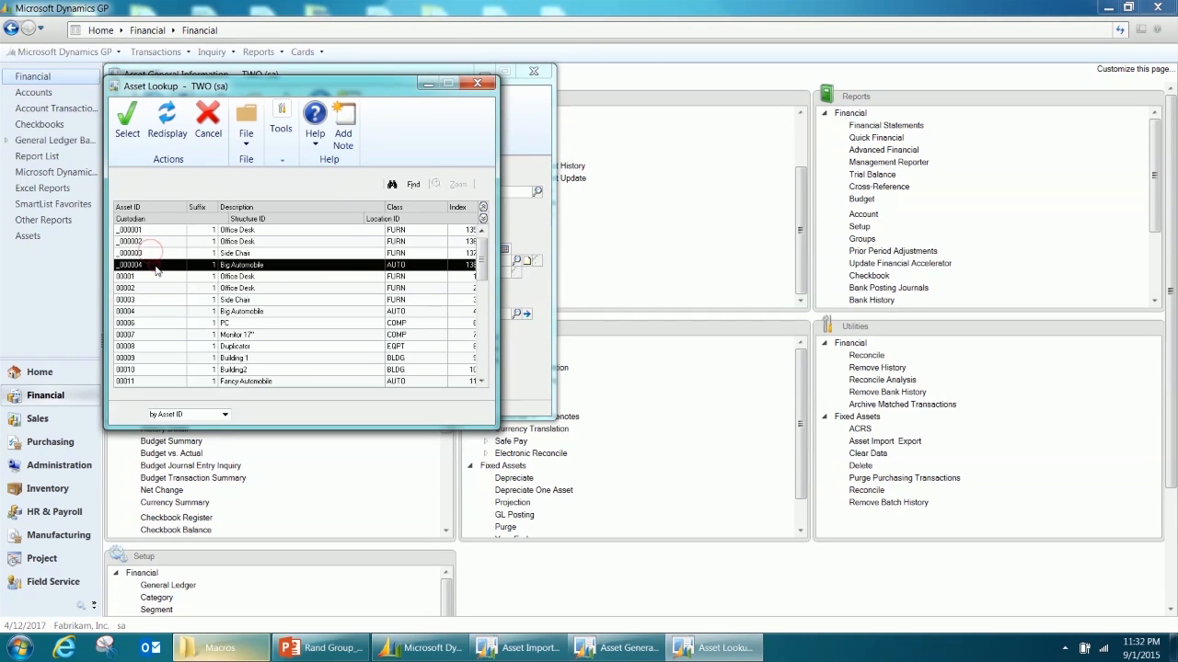
click(477, 82)
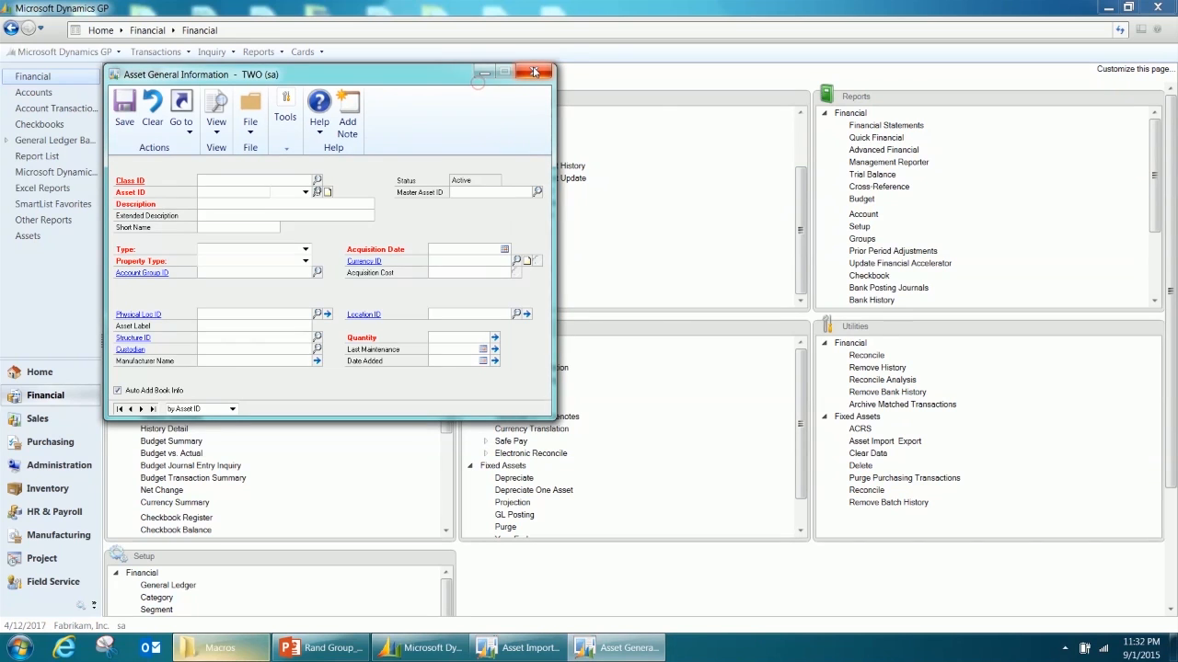
click(535, 71)
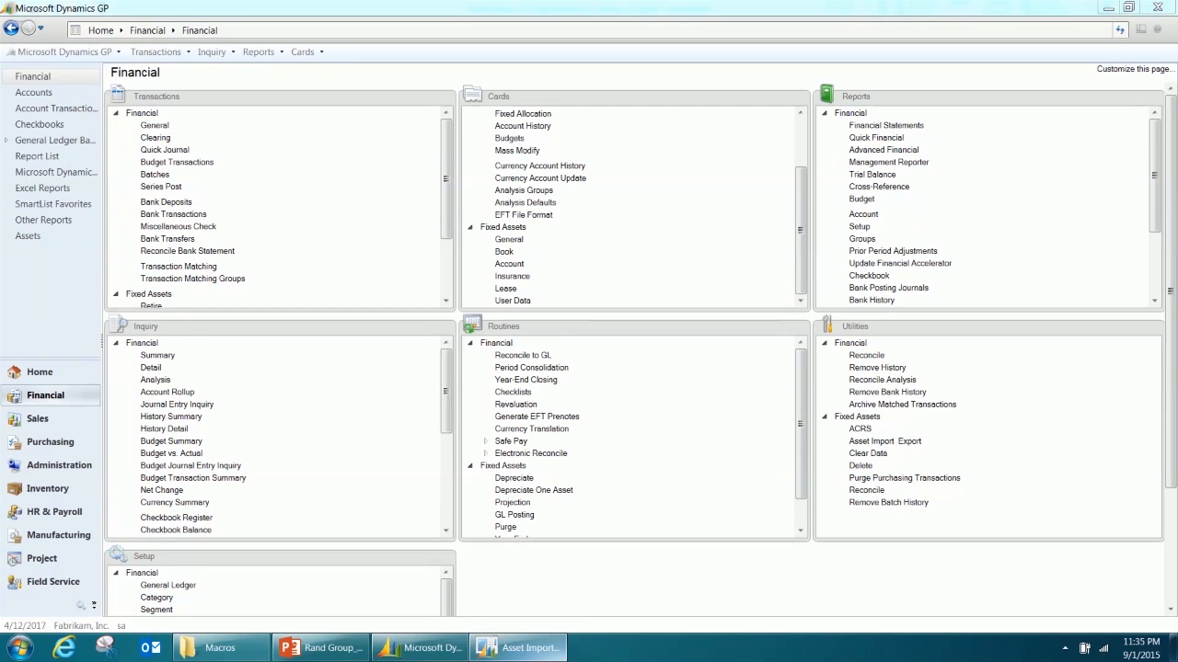
Step: Examine the Auto Add Book Info option in the Fixed Assets Company Setup, and close the window
click(1170, 260)
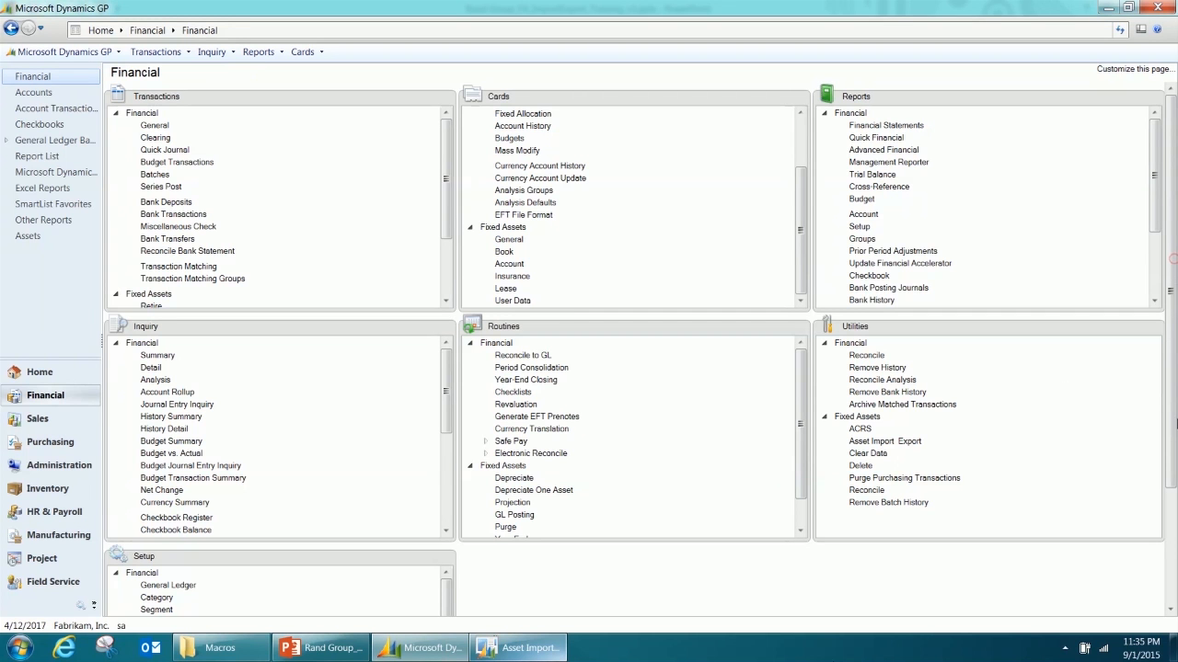
drag(1172, 402, 1173, 511)
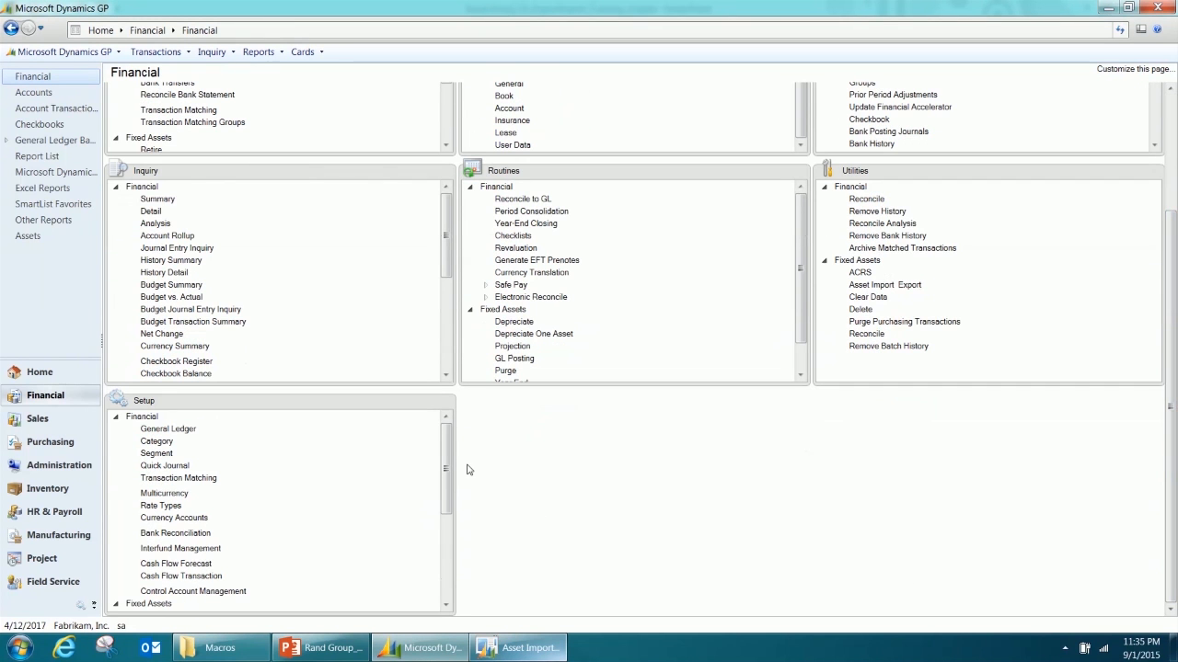
drag(446, 462, 450, 582)
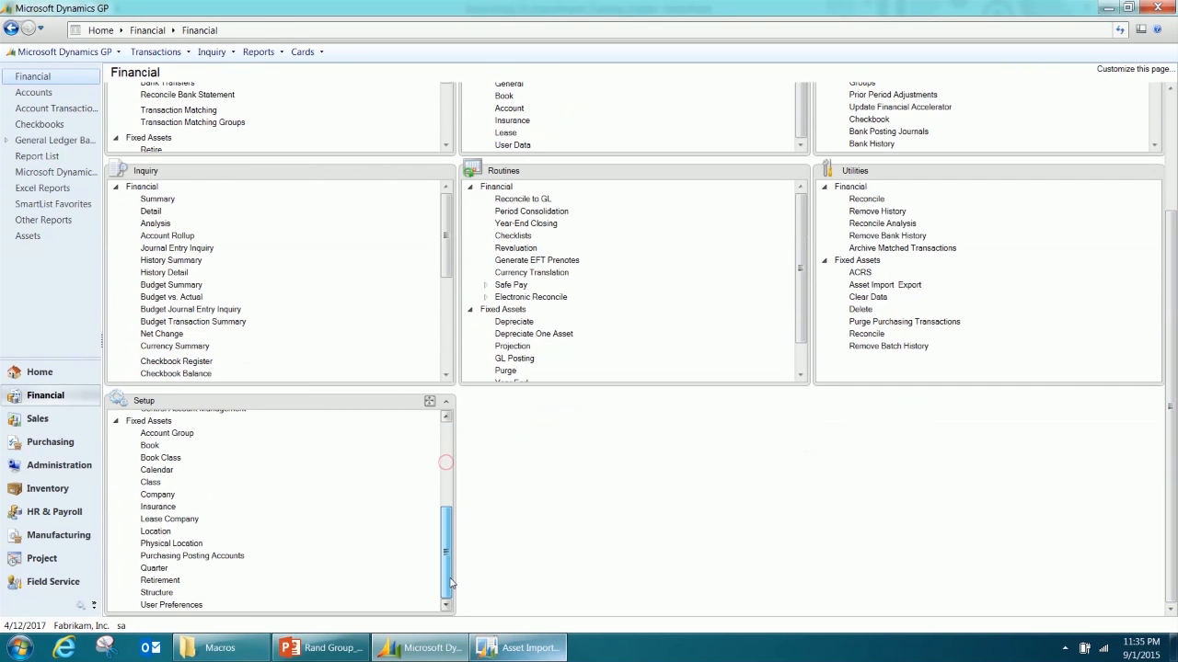
click(159, 496)
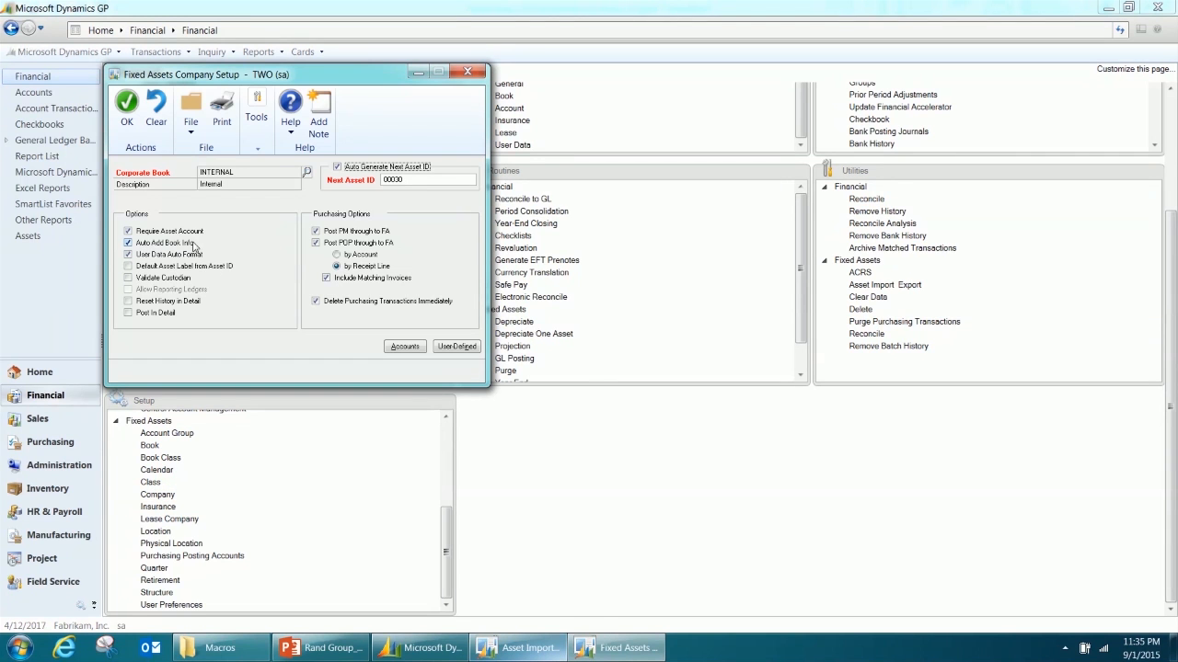
click(129, 104)
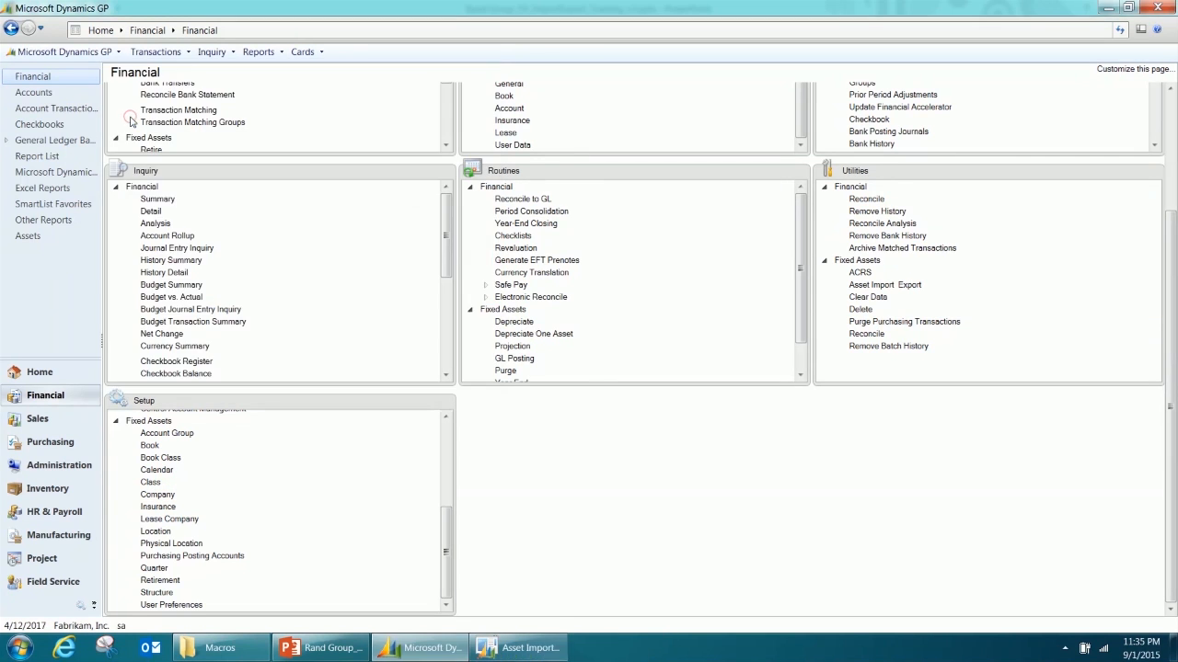
Step: Examine the Auto Add Book Info option of the INTERNAL book in the fixed assets Book Setup, and close the window
click(150, 446)
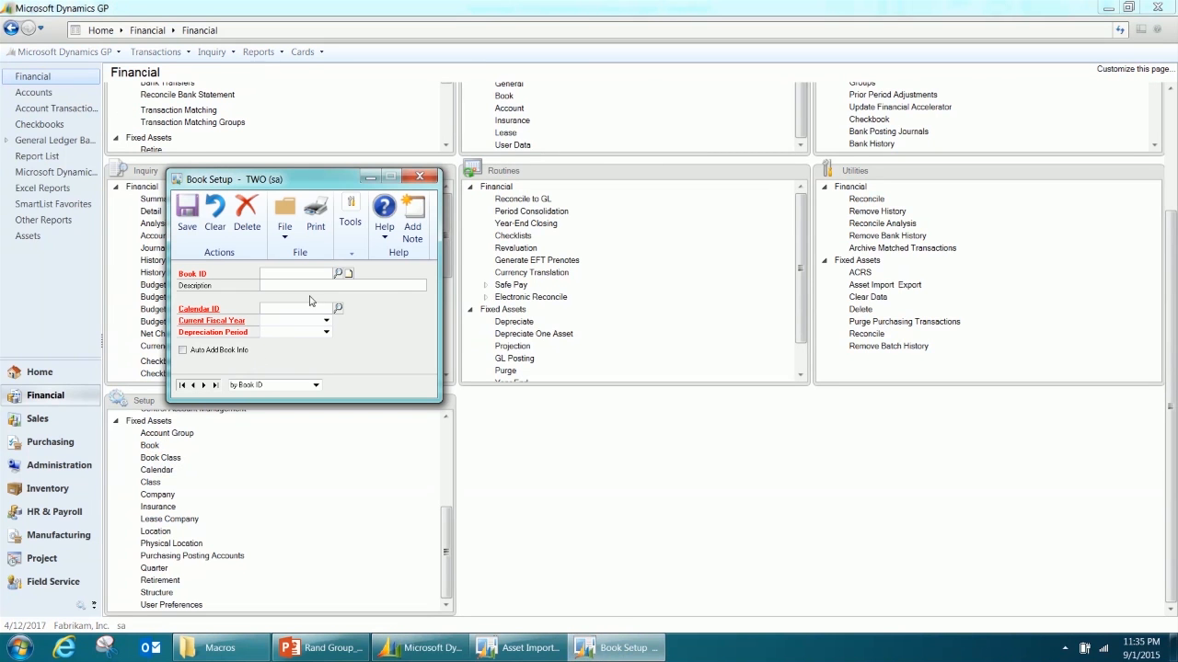
click(338, 275)
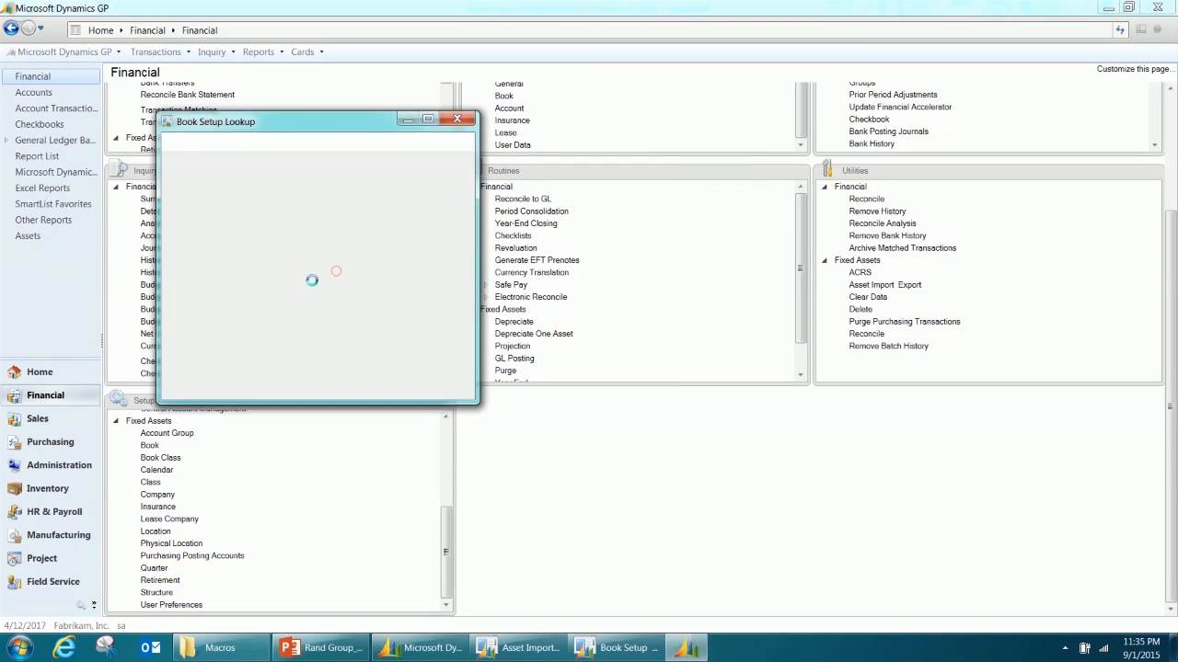
click(281, 289)
click(178, 173)
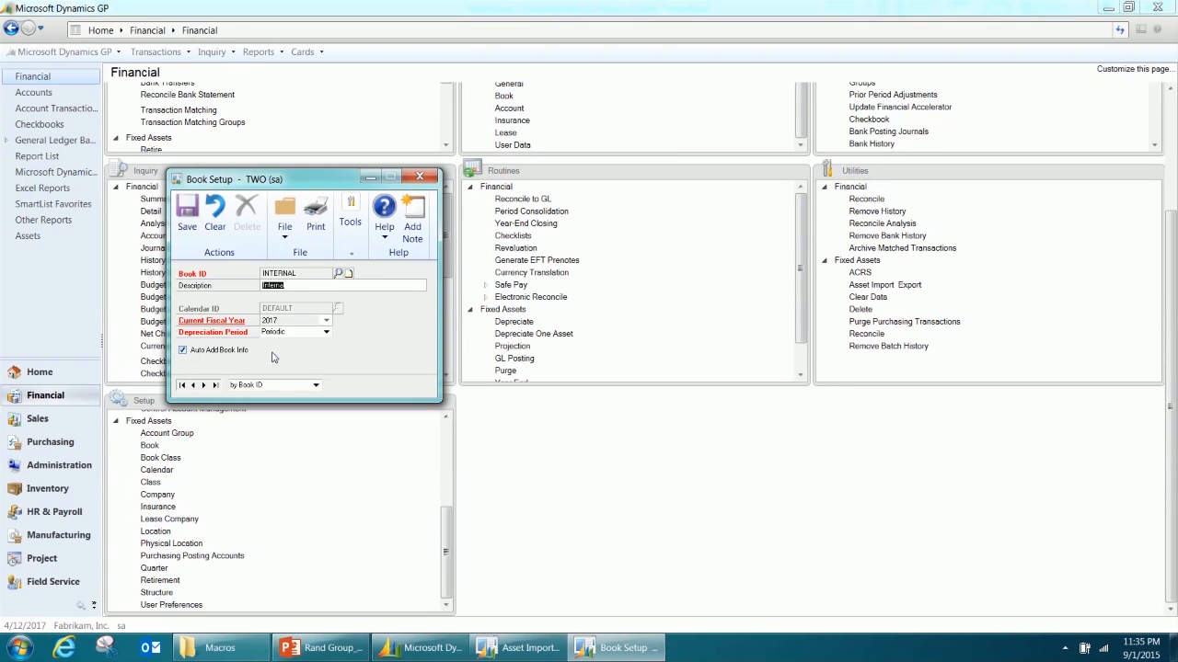
click(419, 175)
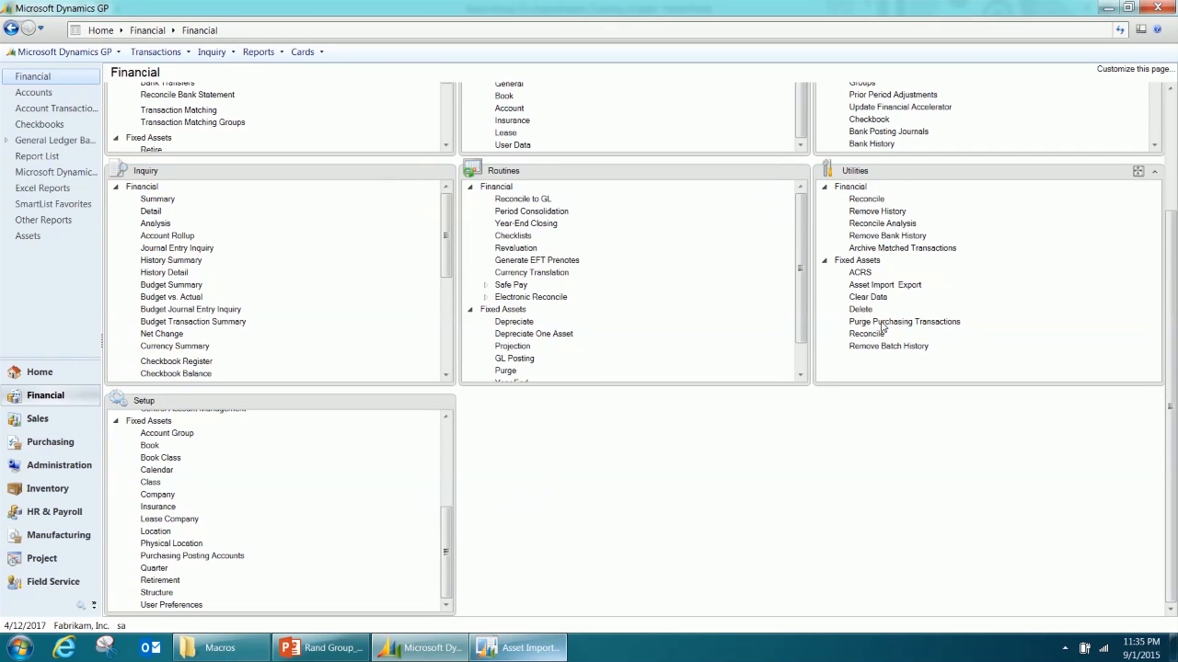
Step: In Asset Import / Export, set the macro location to import3.mac in the Macros folder and enable Run Macro after creation
click(890, 284)
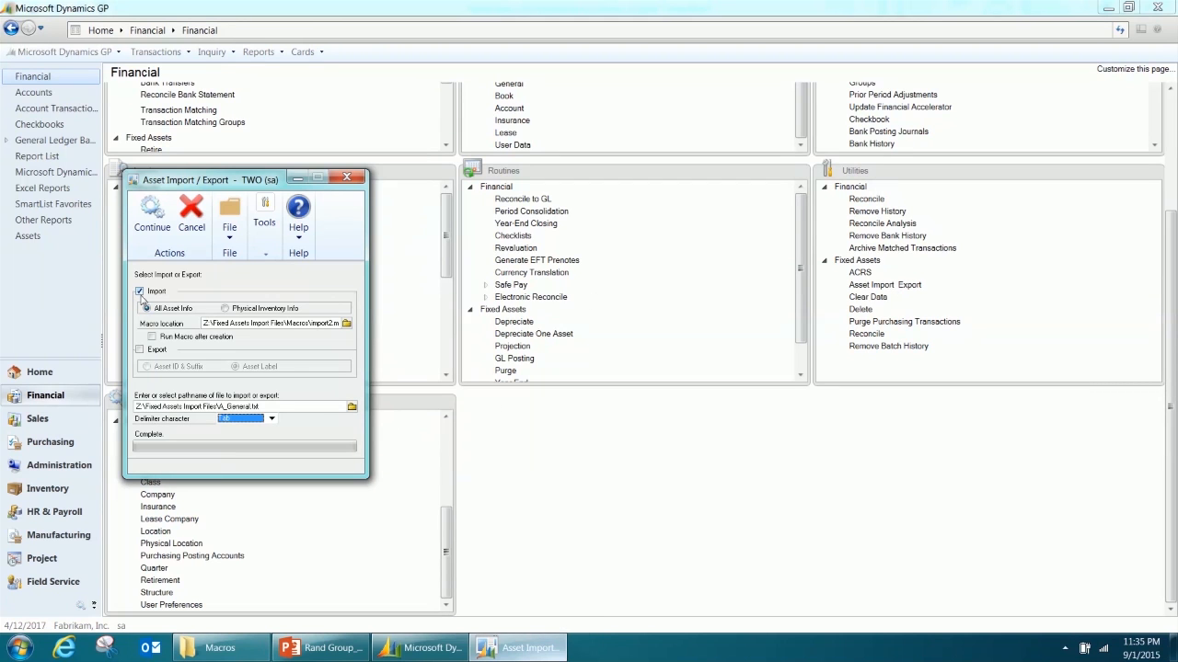
click(347, 324)
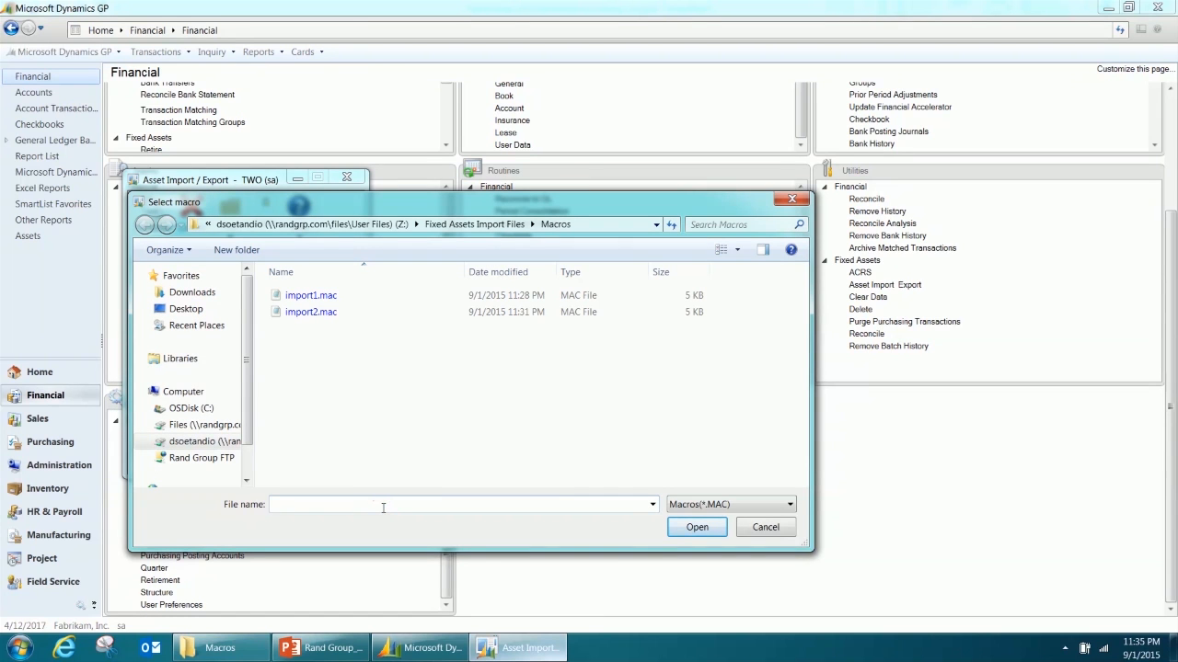
text(impo)
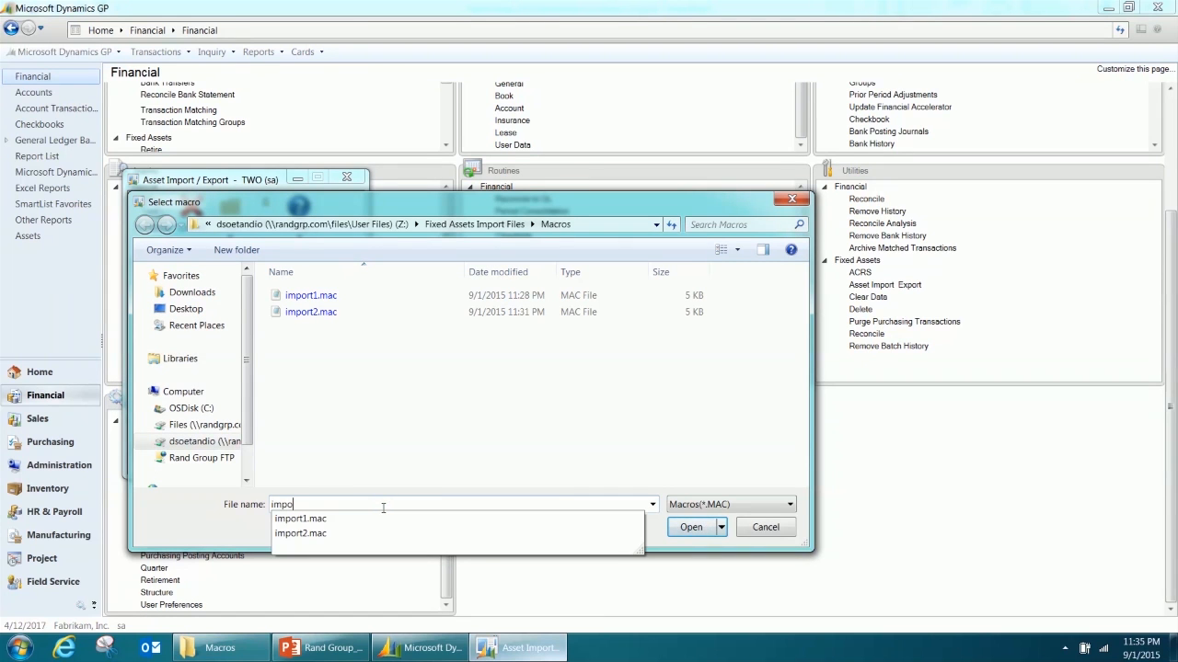
text(rt3.mac)
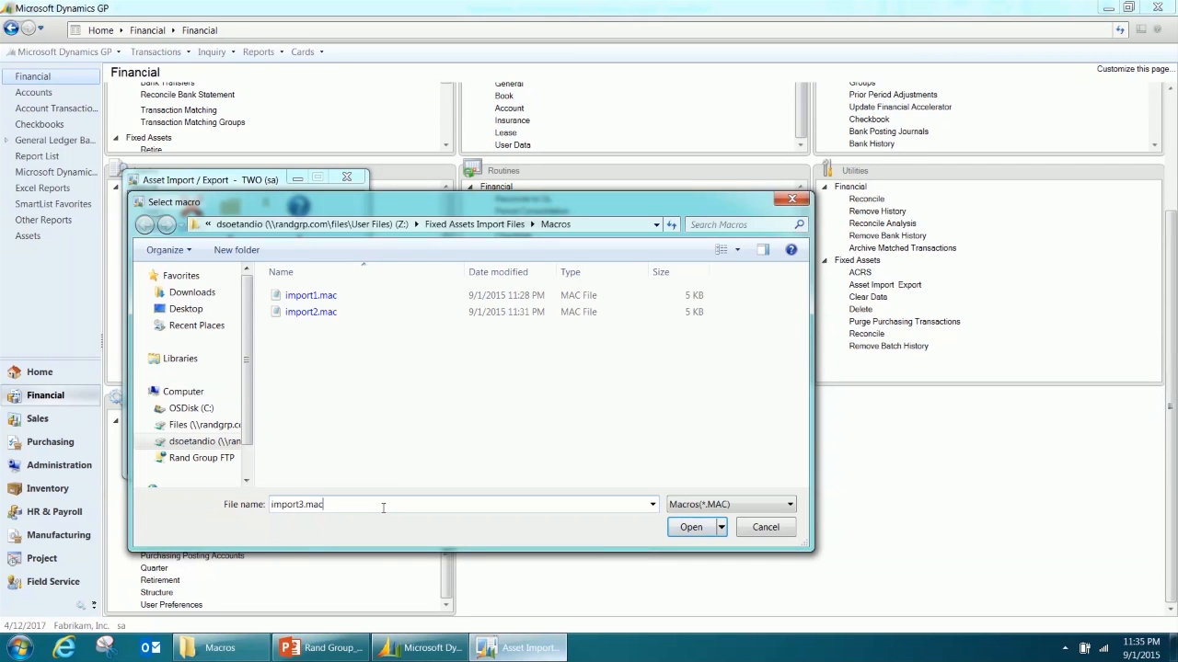
click(690, 527)
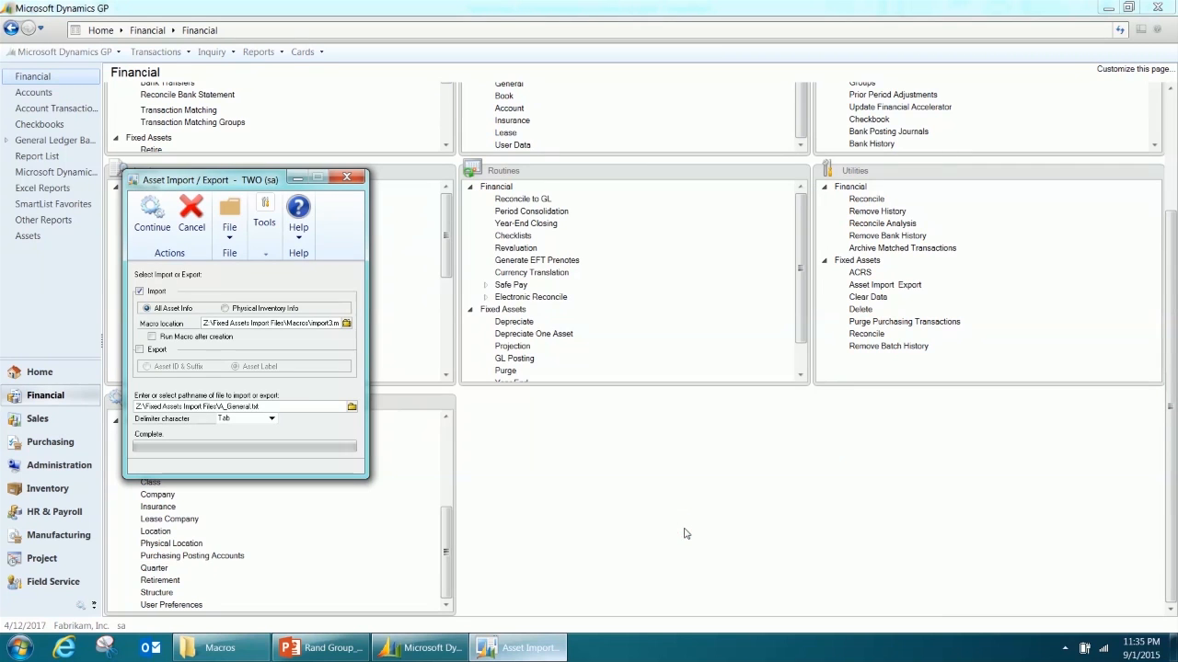
click(153, 337)
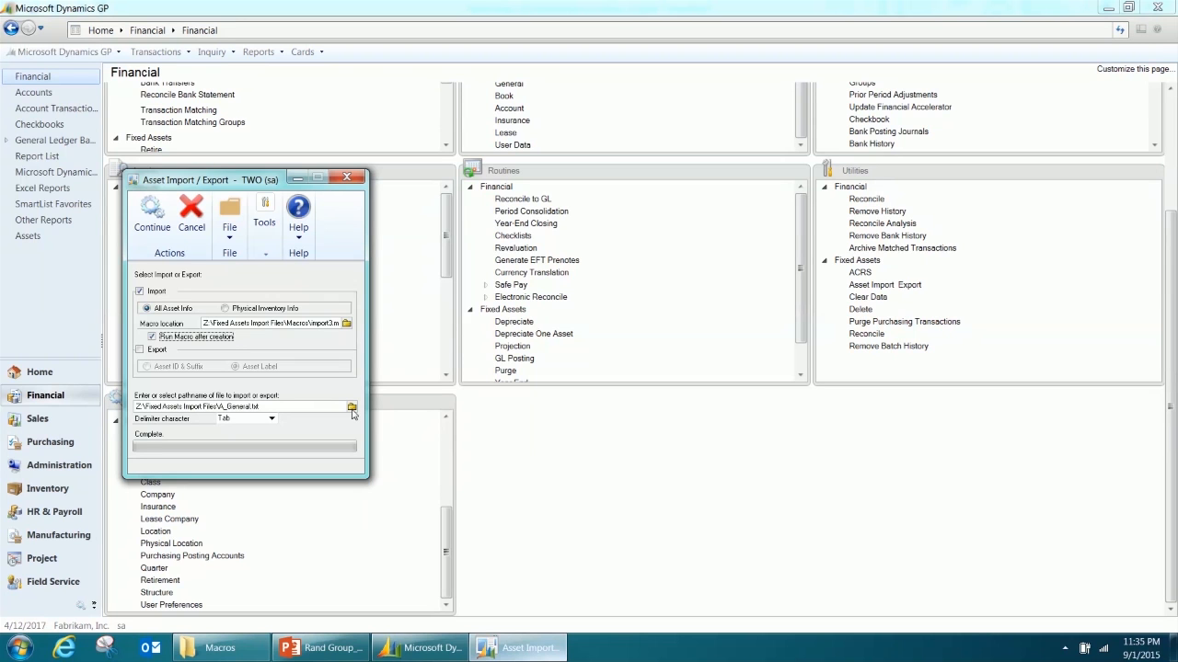
Step: Choose B_General.txt from the Fixed Assets Import Files folder as the import file, run the asset import, and close the window
click(353, 408)
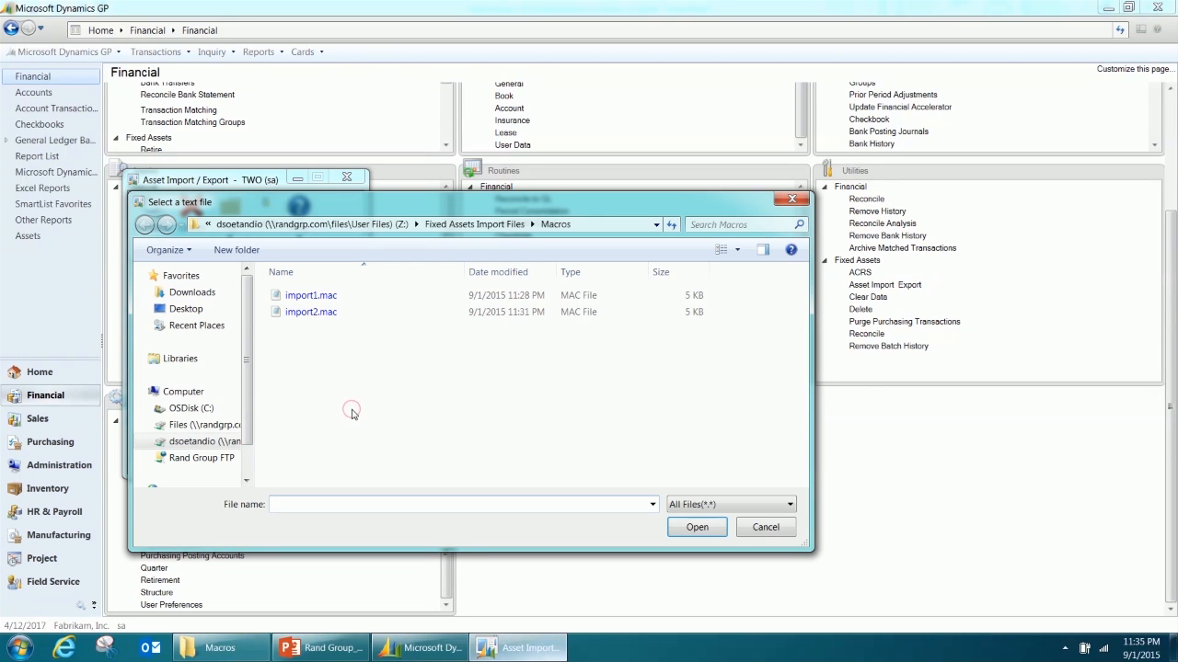
click(474, 224)
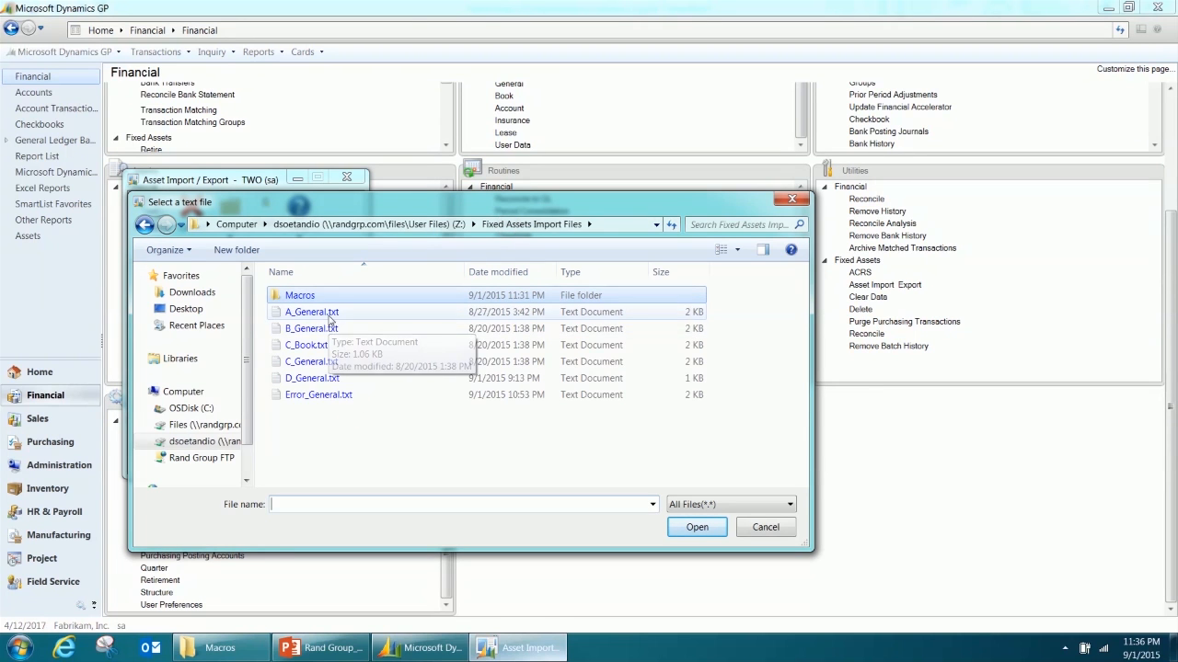
click(329, 329)
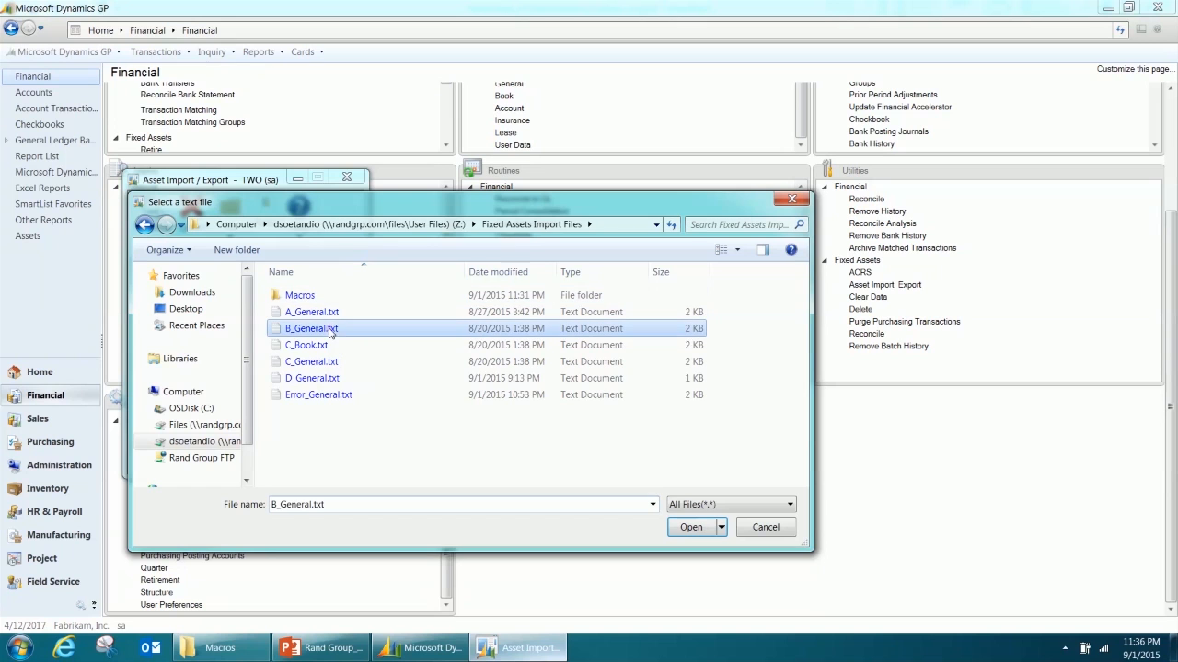
click(690, 527)
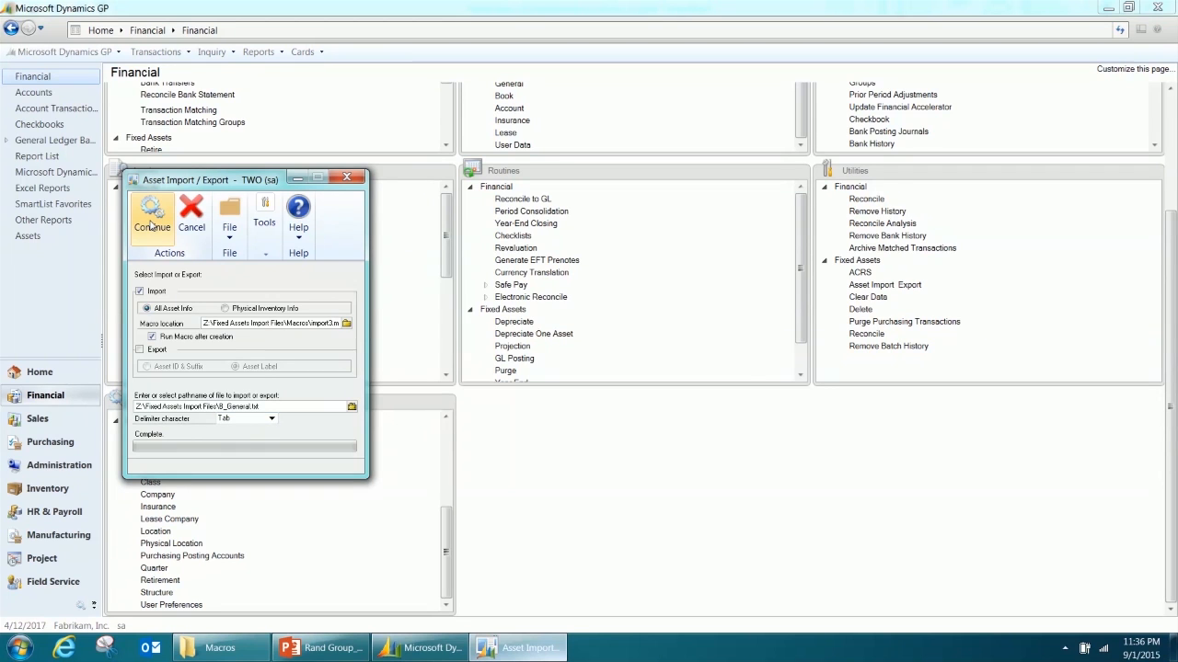
click(152, 223)
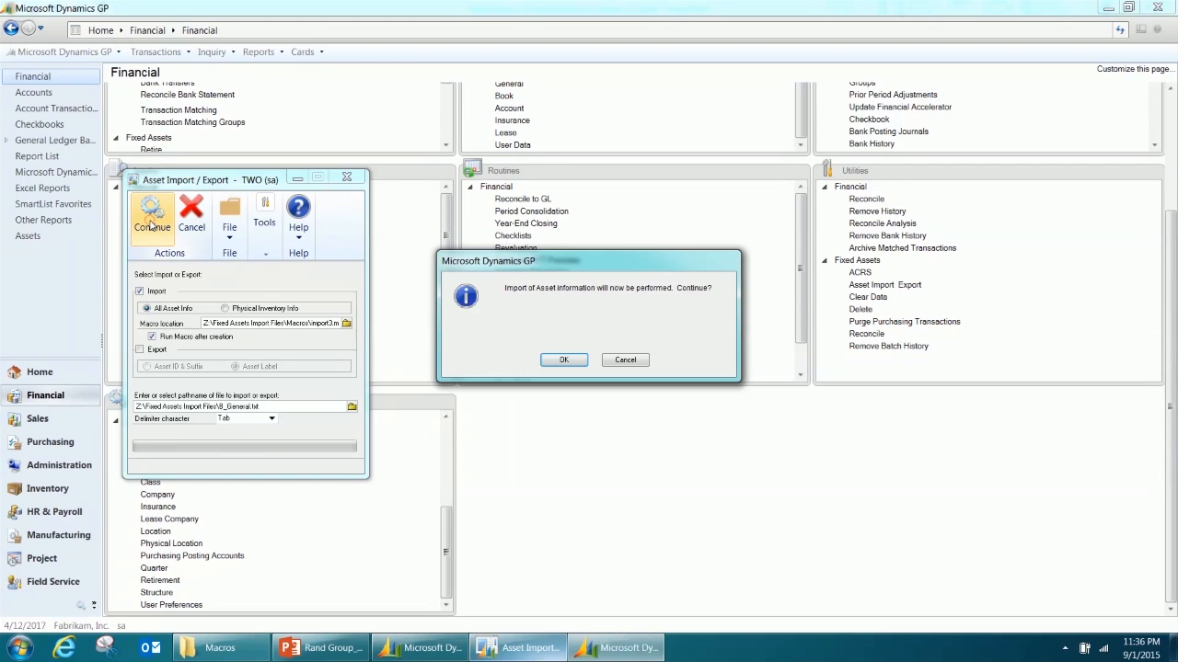
click(577, 364)
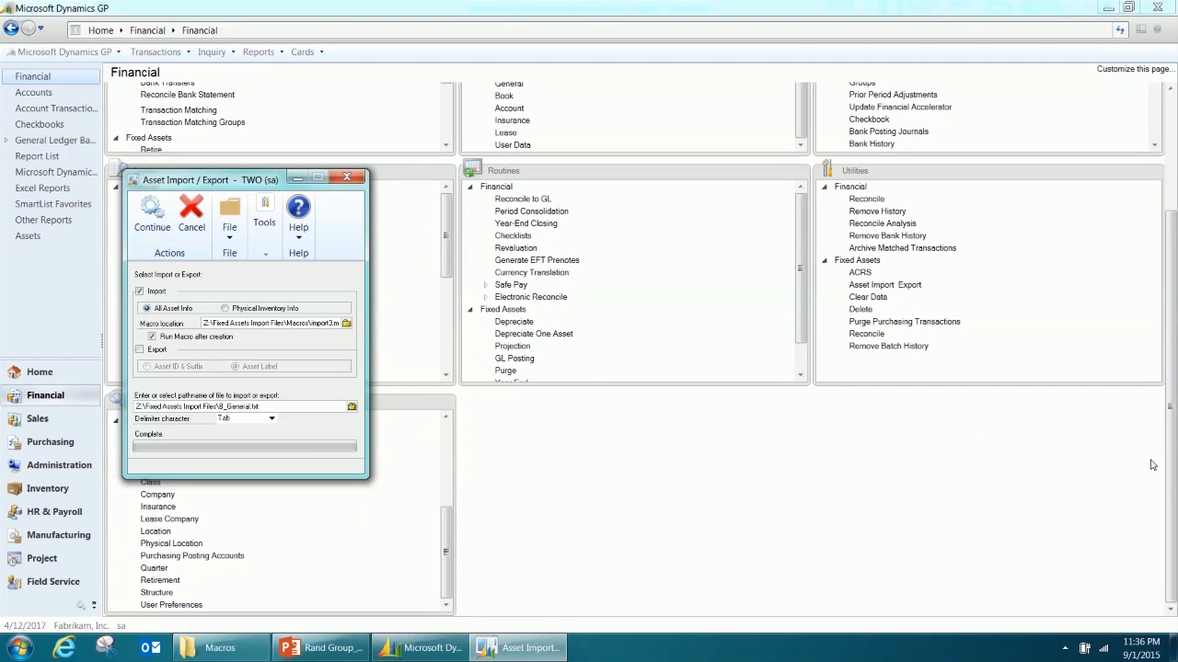
click(346, 177)
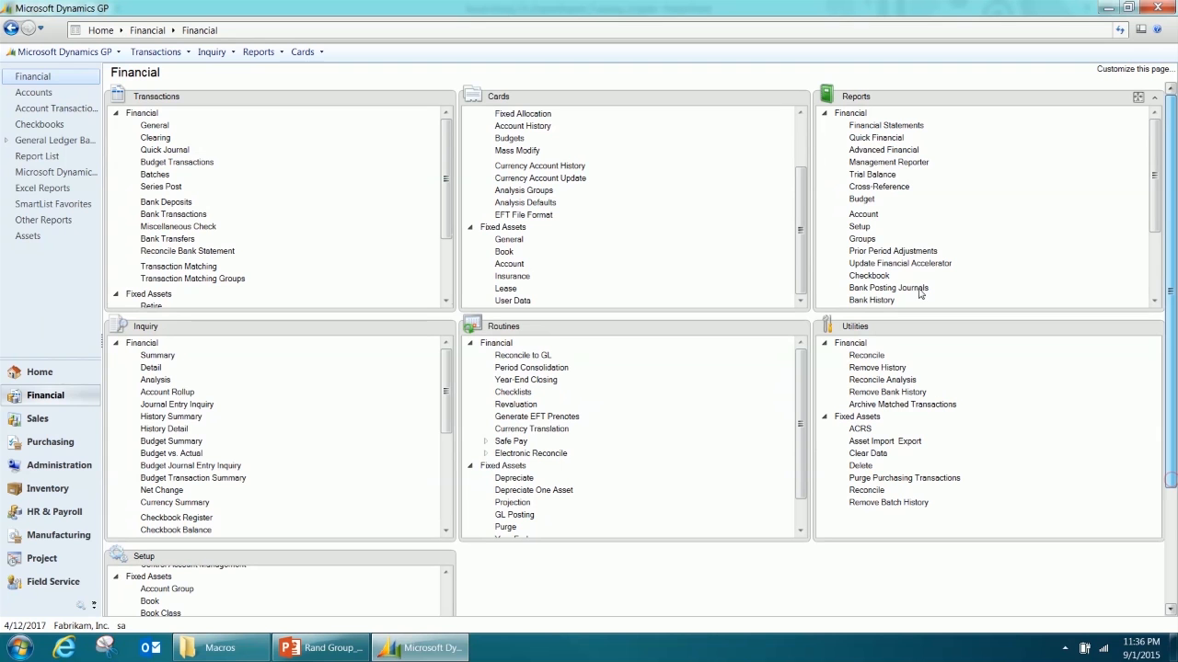
Step: Check the imported assets _000005 to _000008 in the Asset Lookup of the fixed assets General card, and close both windows
click(519, 243)
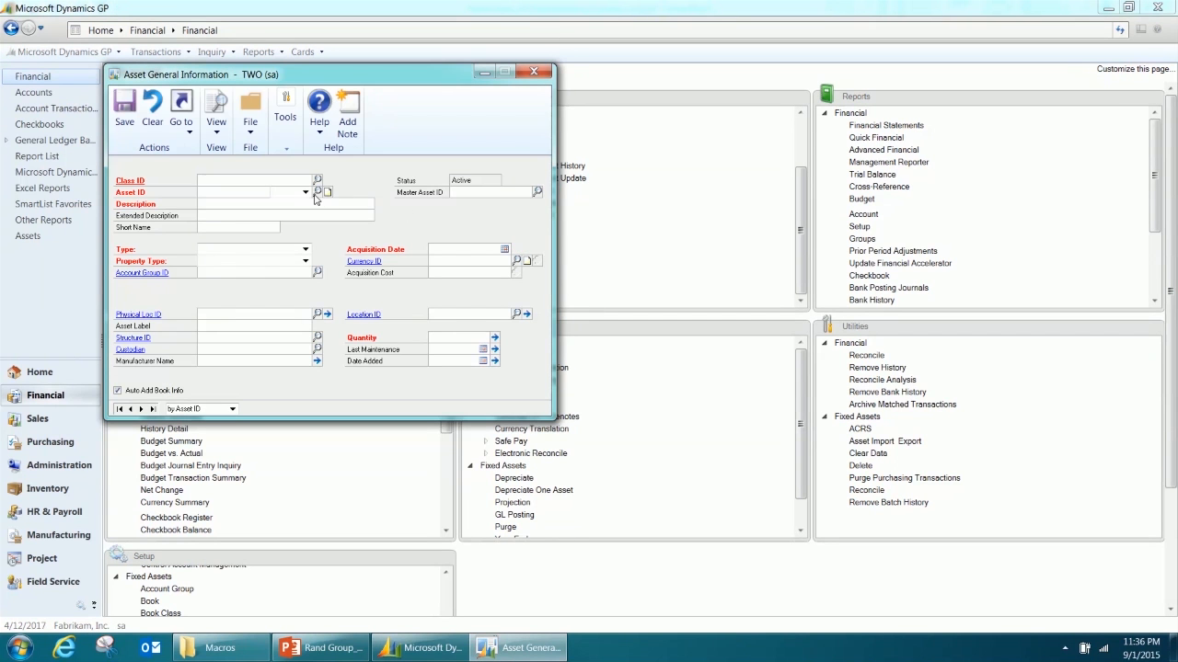
click(317, 192)
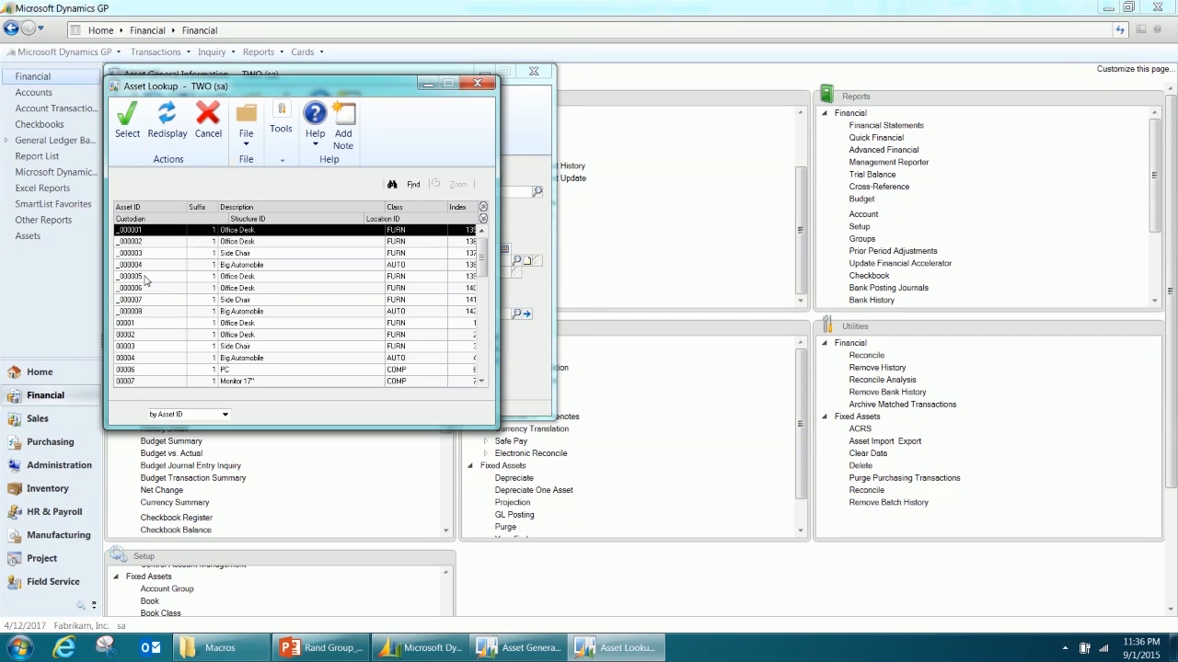
click(144, 278)
click(145, 287)
click(148, 298)
click(149, 310)
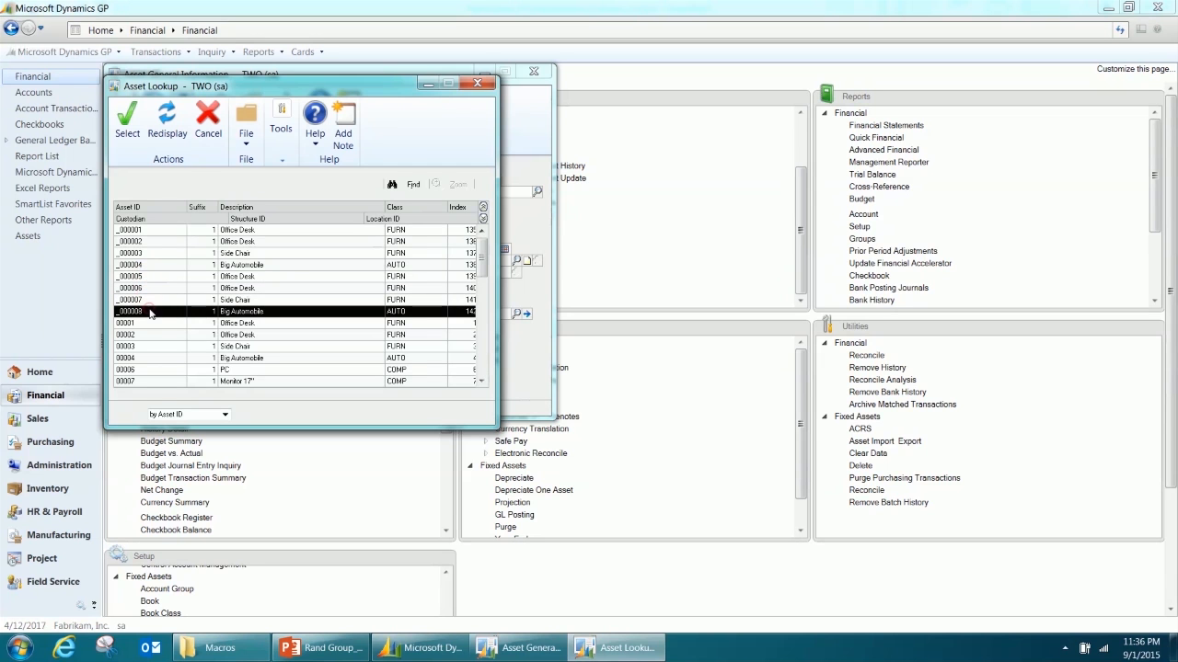
click(477, 82)
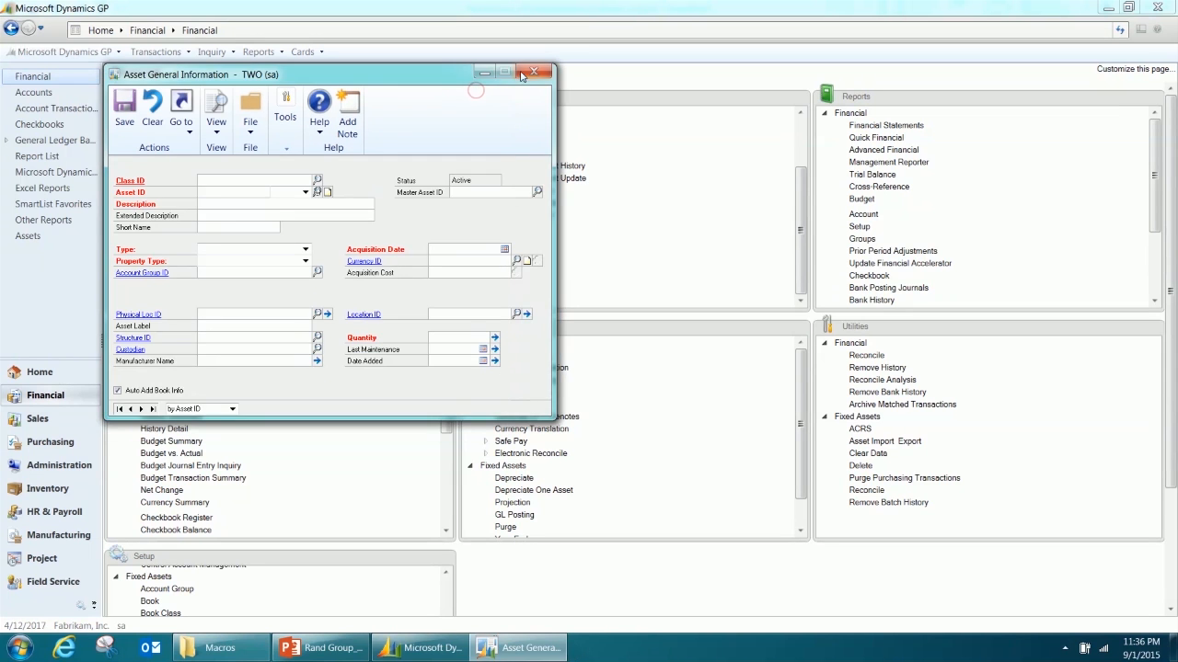
click(521, 74)
Step: Review the INTERNAL book information of asset _000005 in the fixed assets Book card, and close the window
click(504, 252)
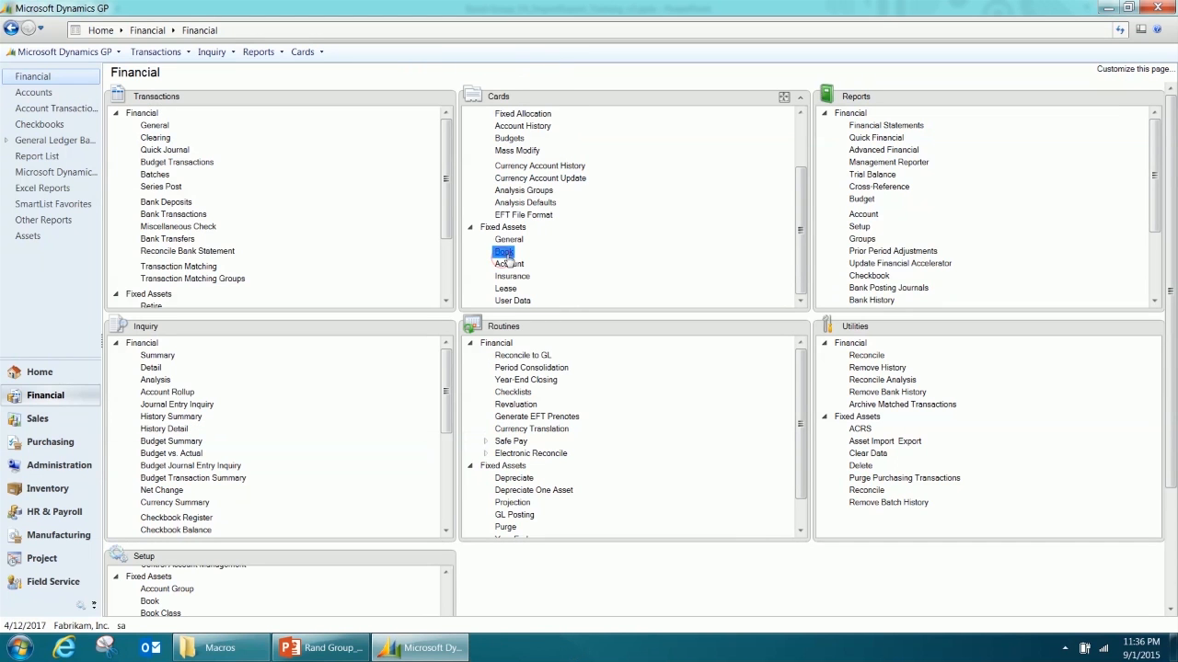
click(315, 168)
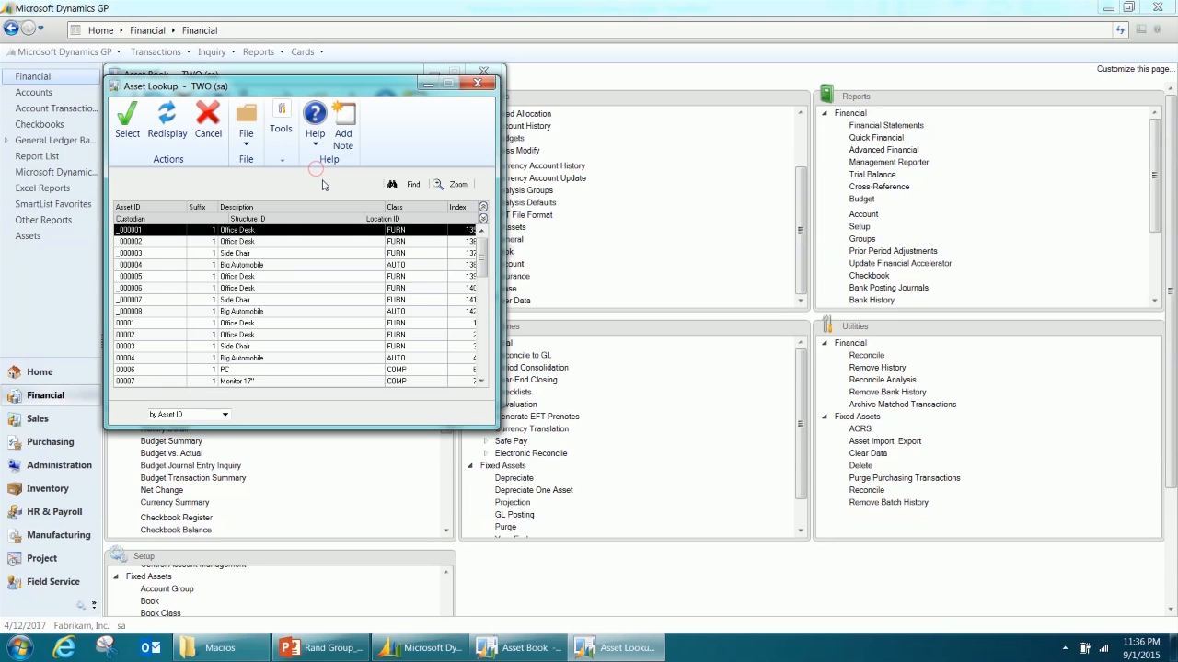
click(152, 278)
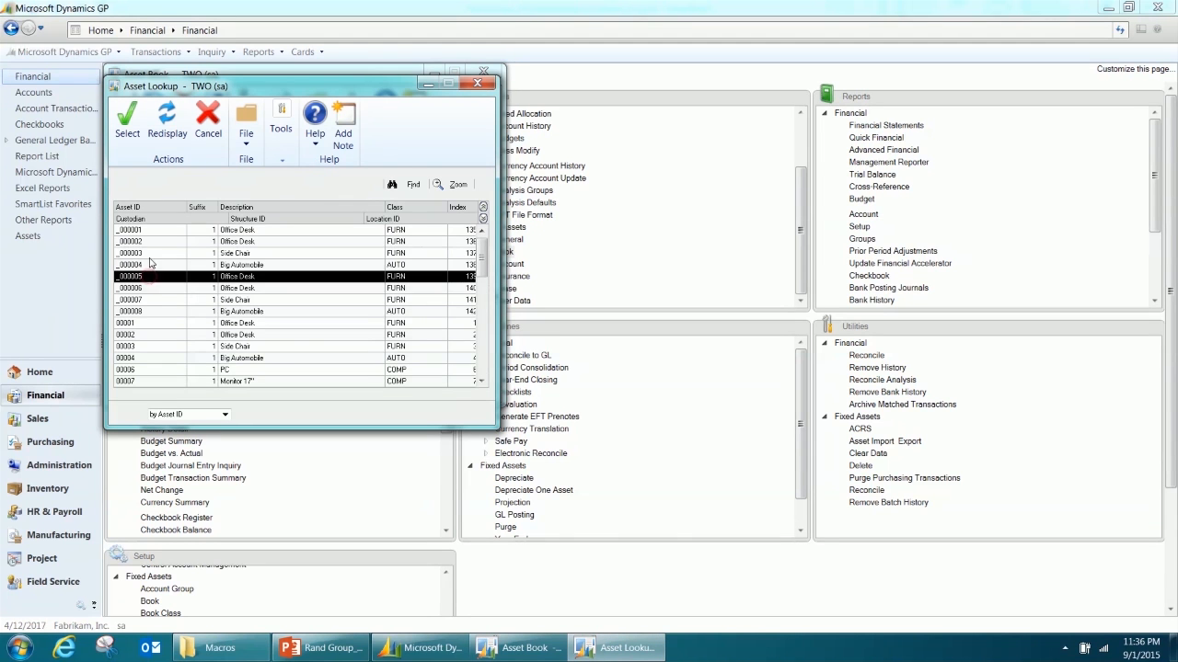
click(127, 119)
click(305, 181)
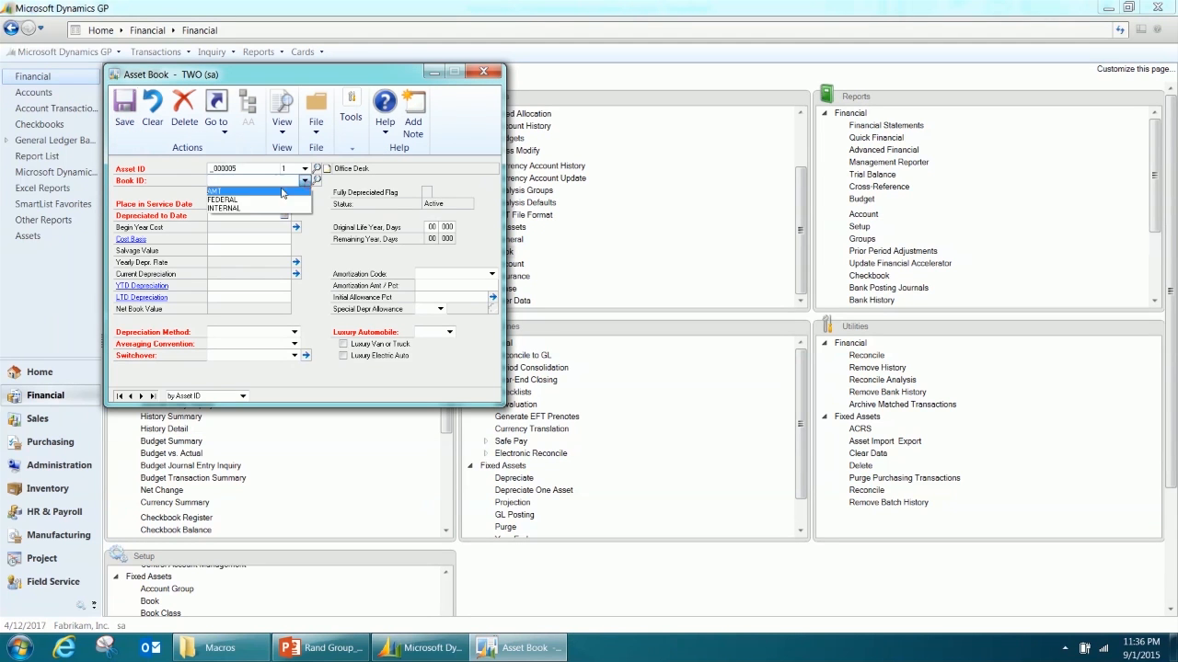
click(267, 208)
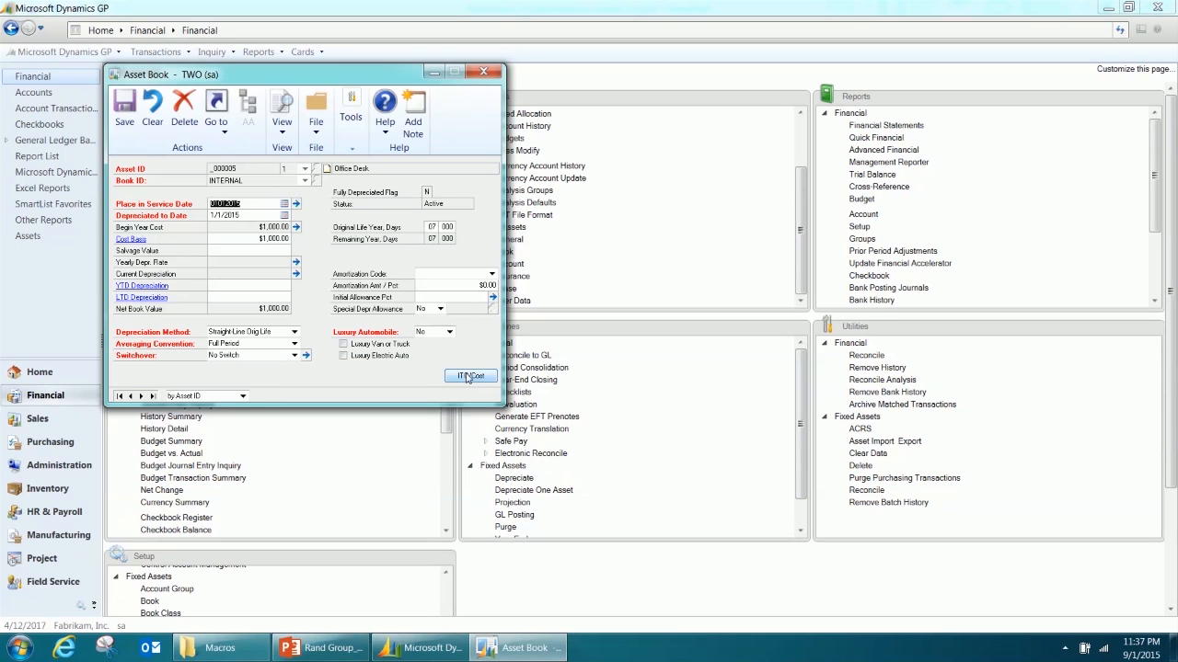
click(486, 72)
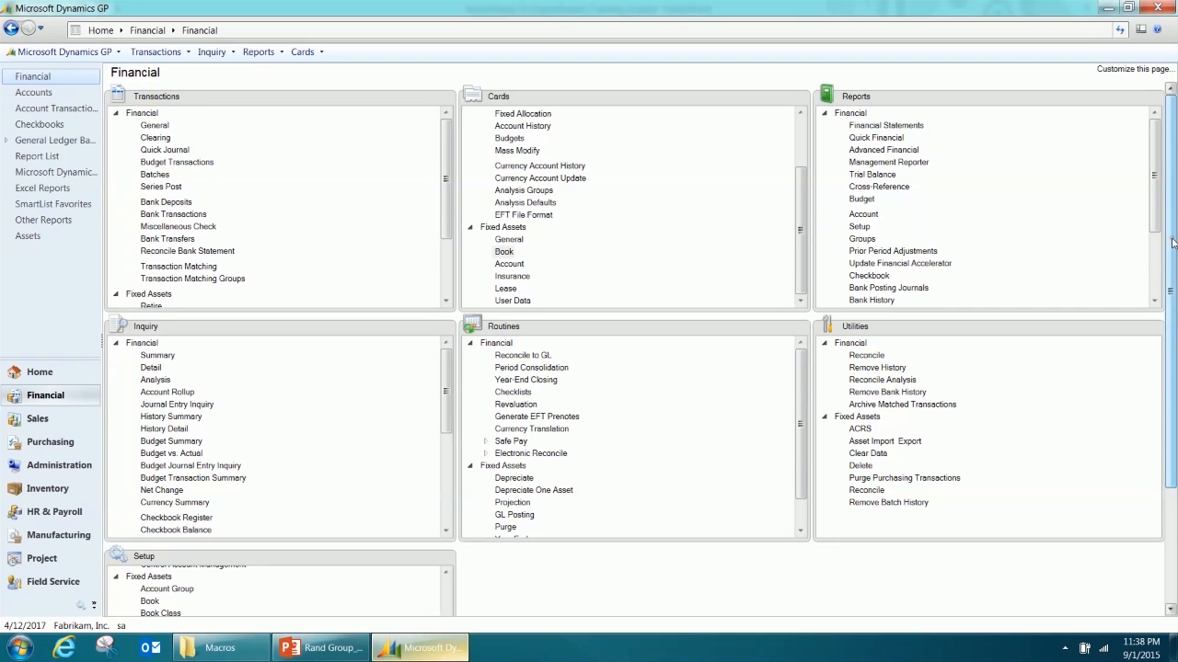
Step: Turn off Auto Add Book Info in the Fixed Assets Company Setup and save the setup
scroll(1117, 460, down, 3)
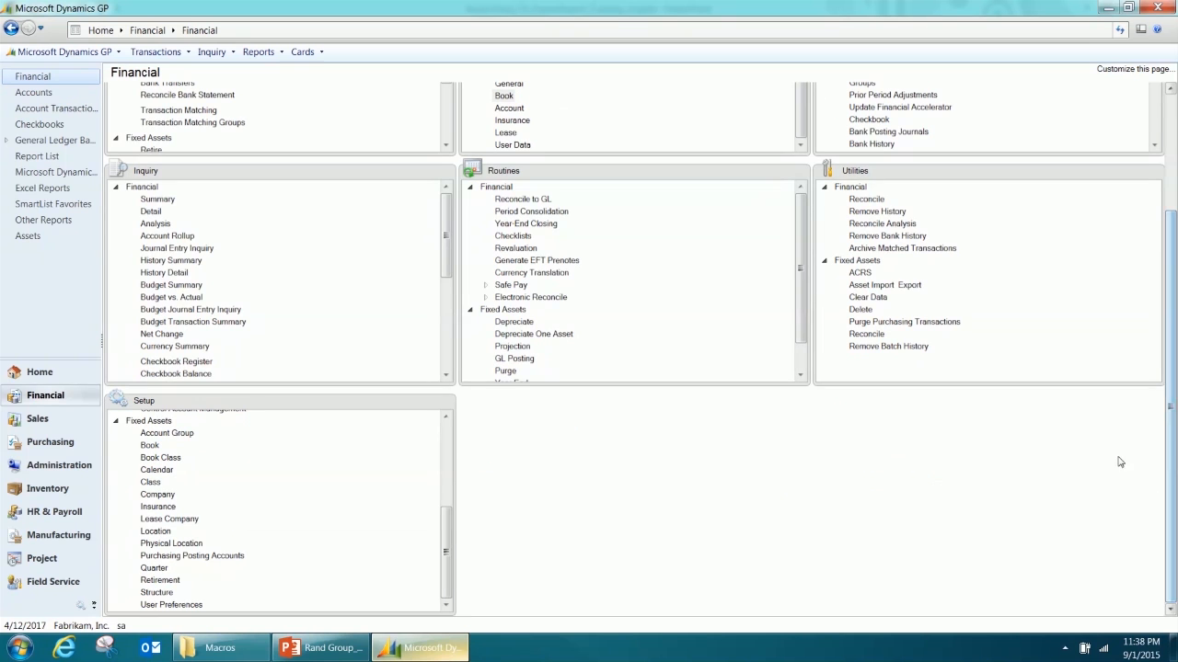
click(157, 495)
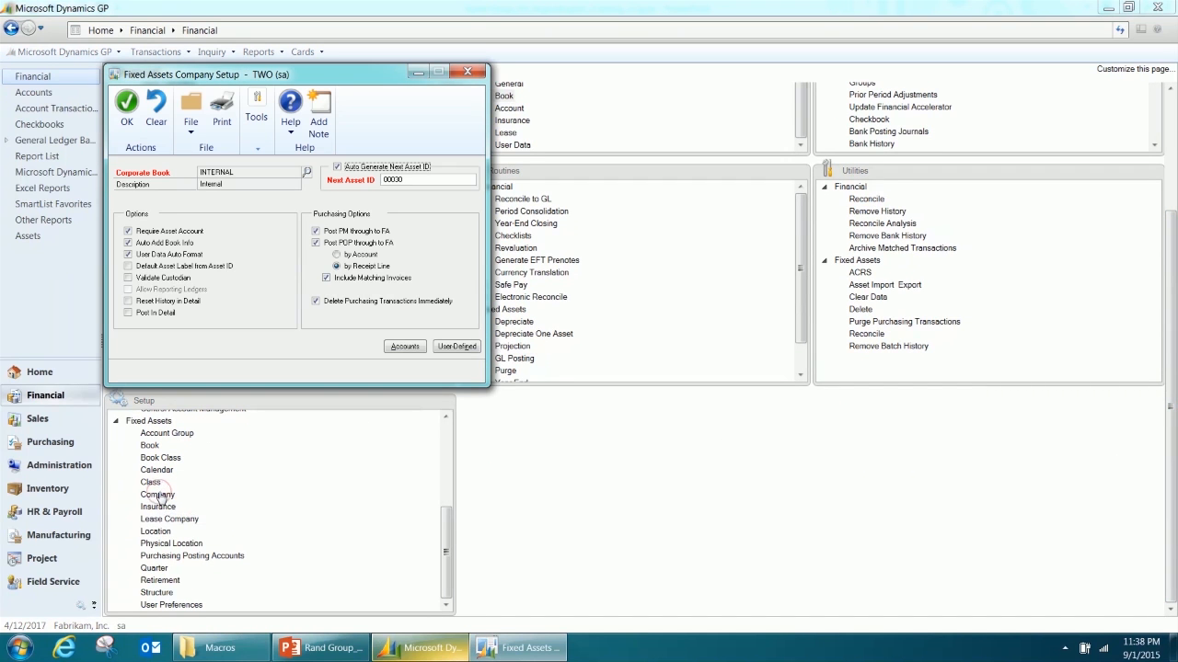
click(128, 243)
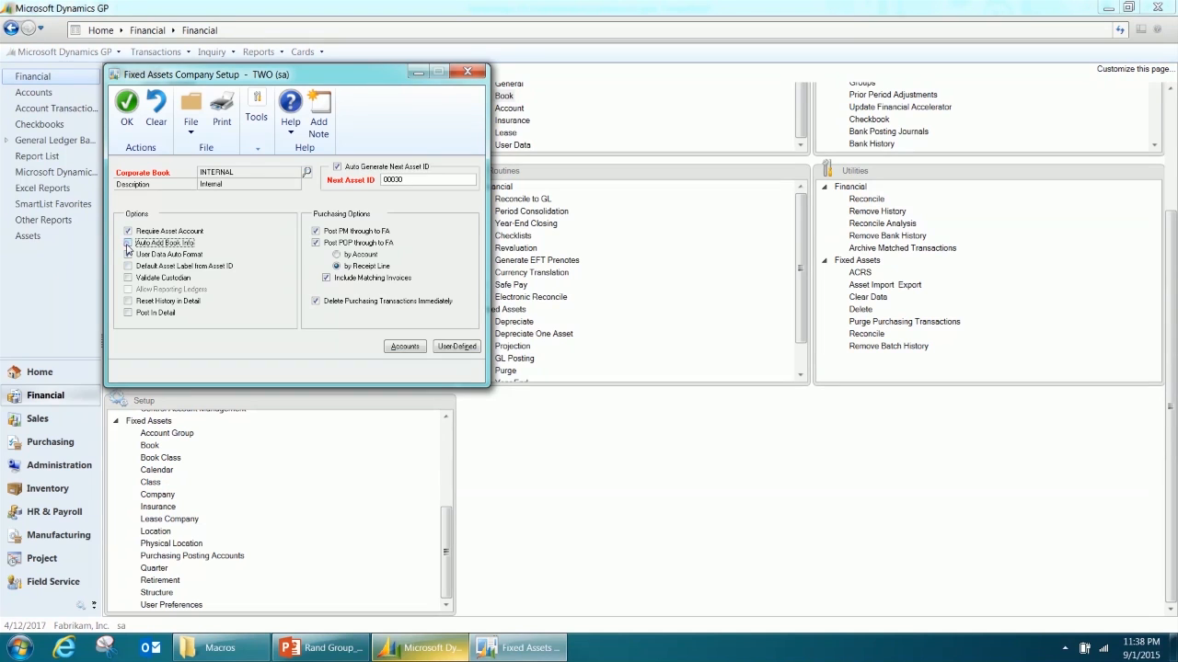
click(128, 109)
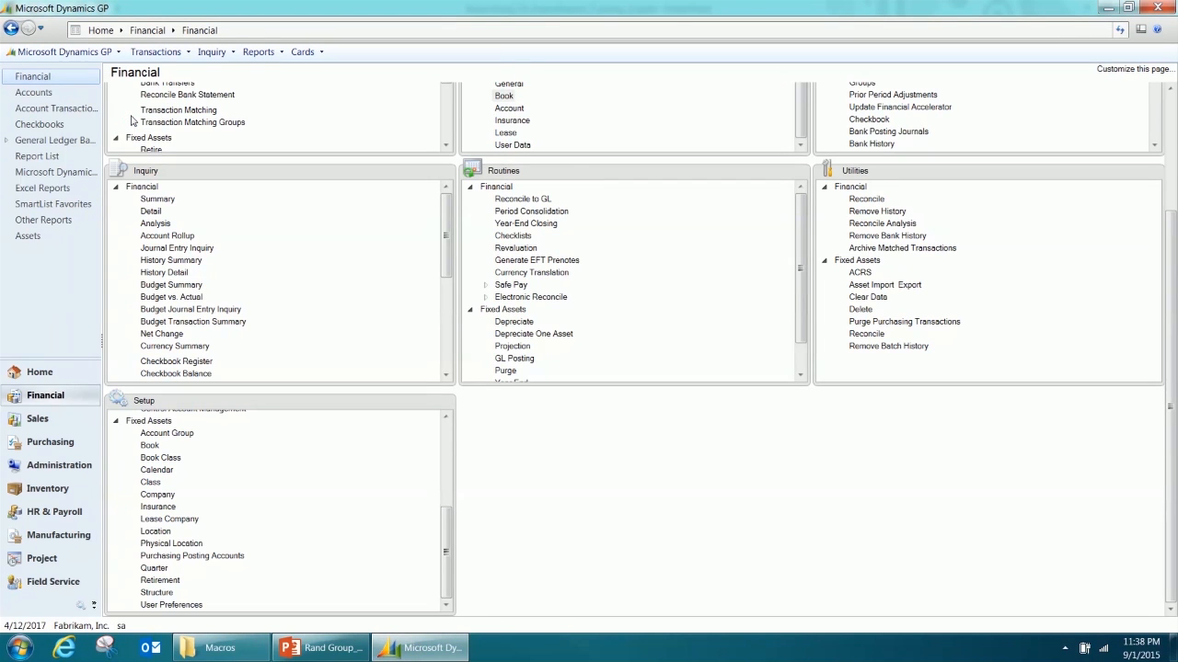
Step: Set up an asset import that creates the macro import4.mac in the Macros folder and runs it after creation
click(903, 286)
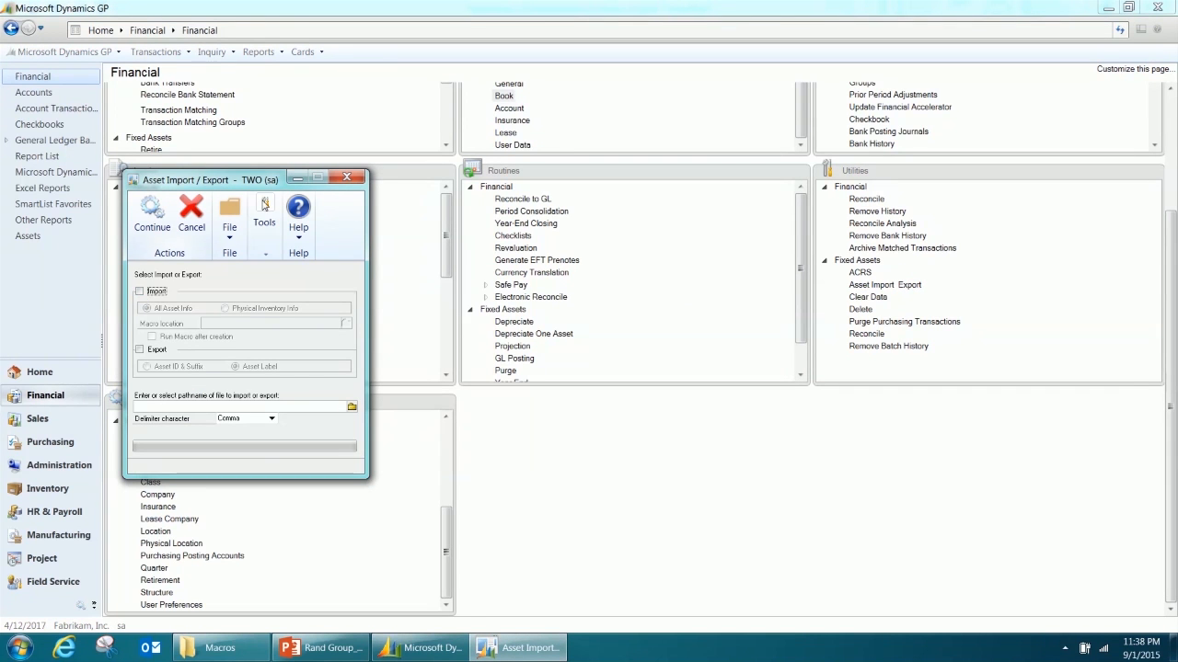
click(140, 293)
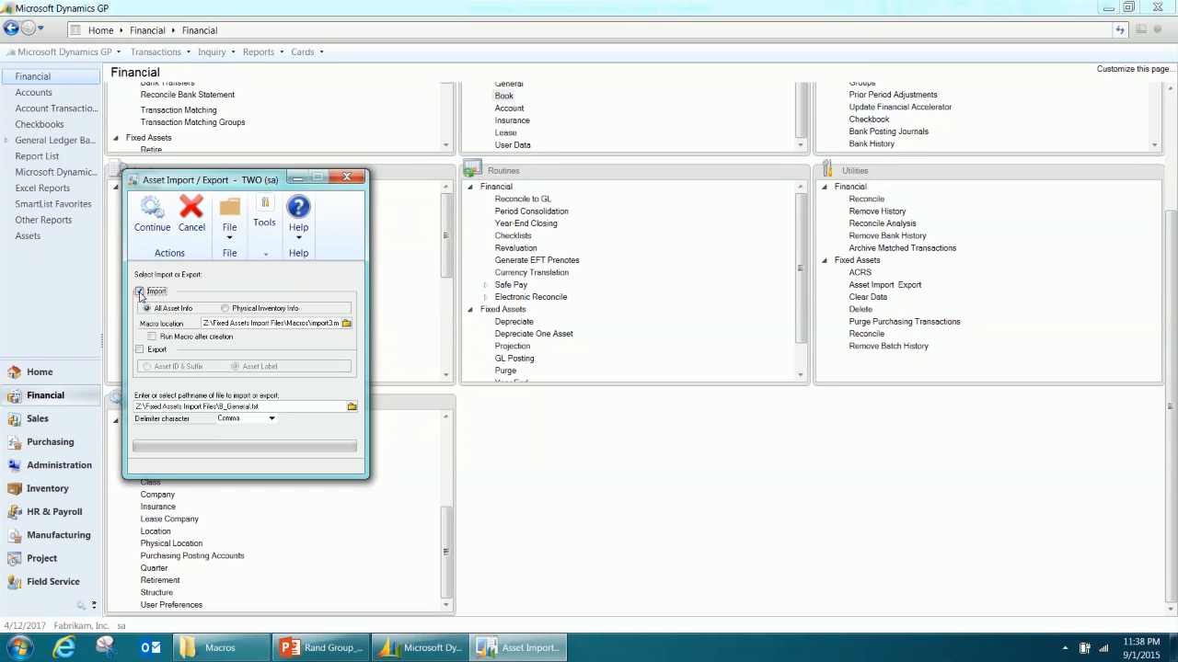
click(346, 324)
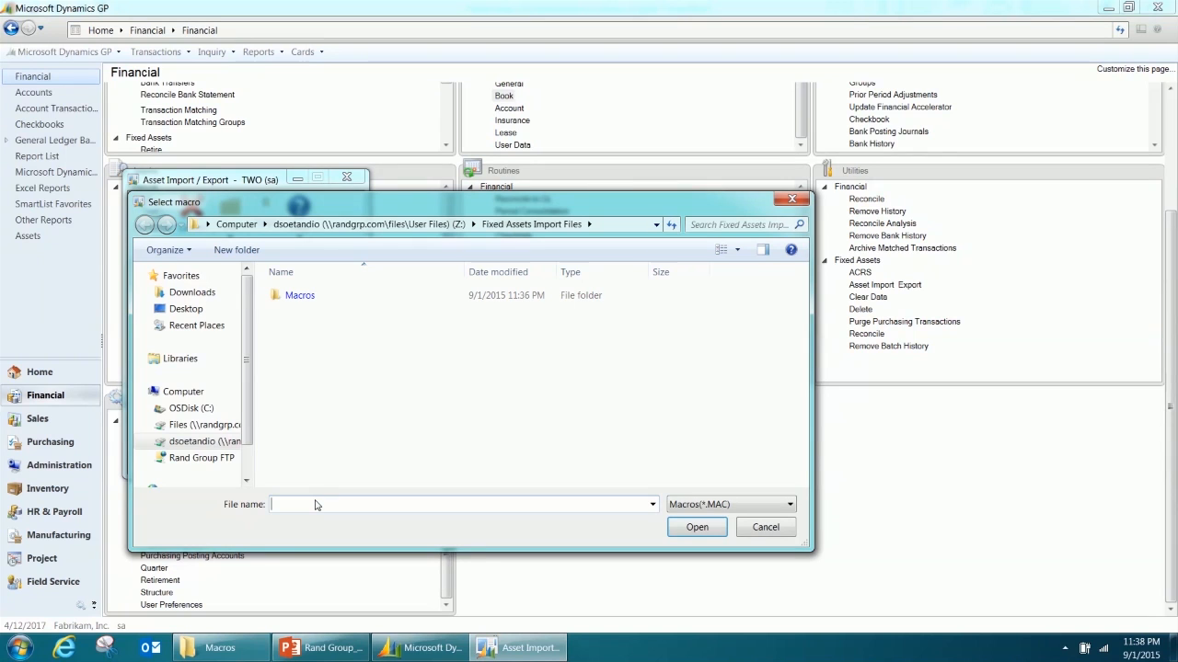
click(308, 299)
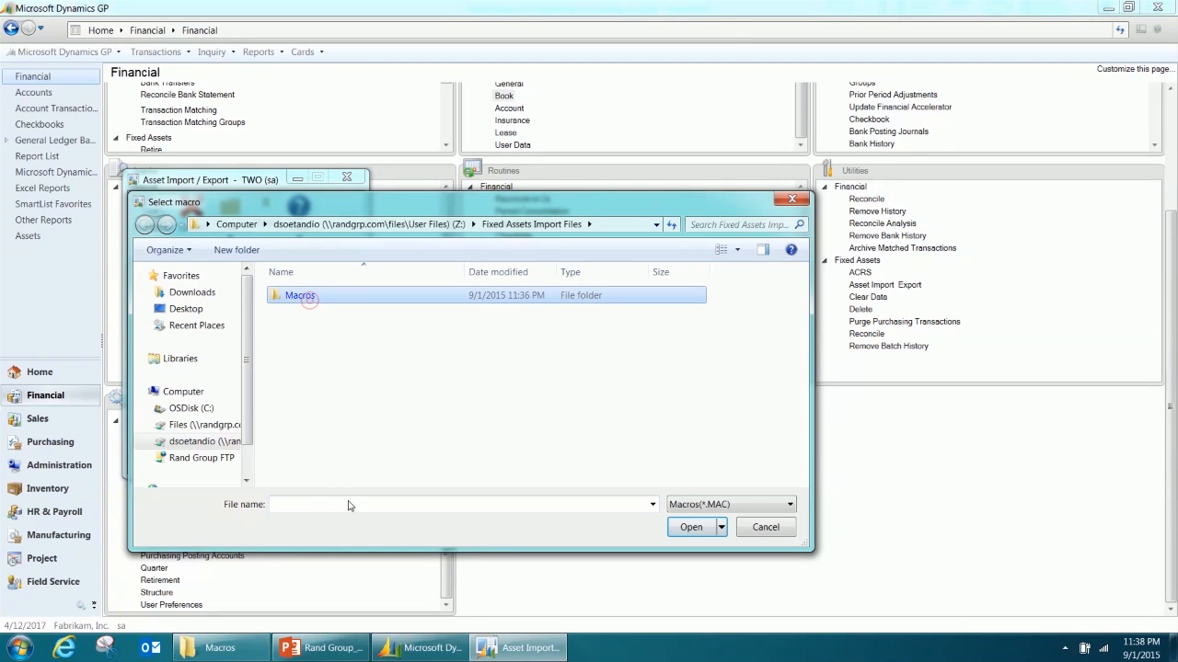
text(i)
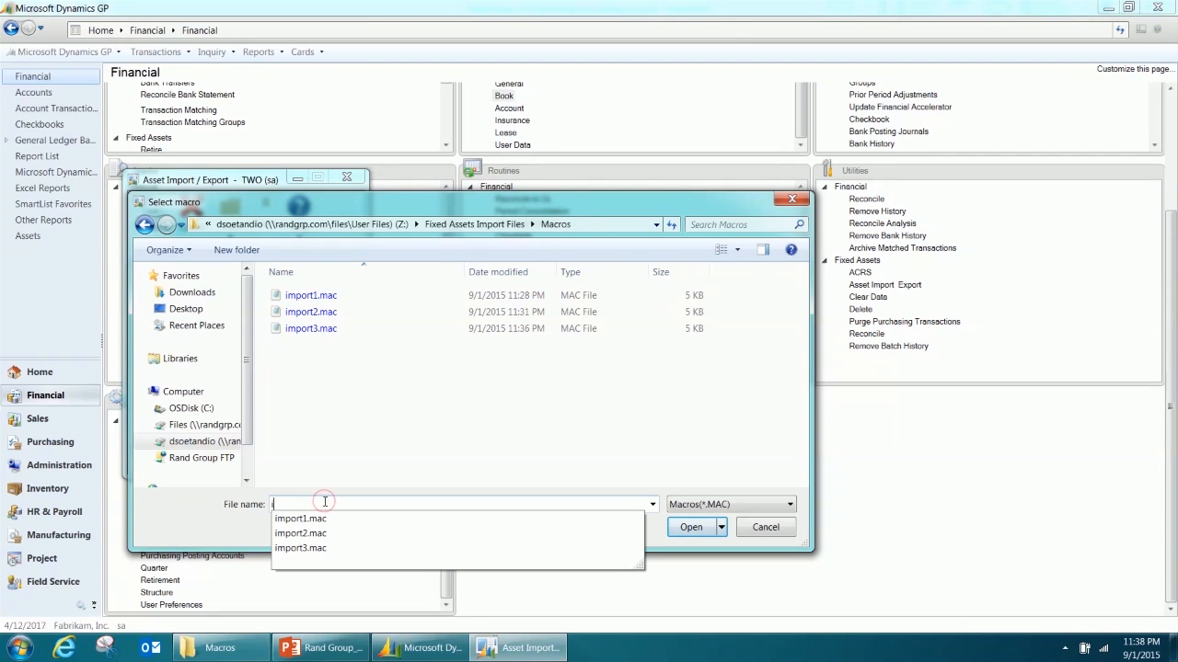
text(mport.mac)
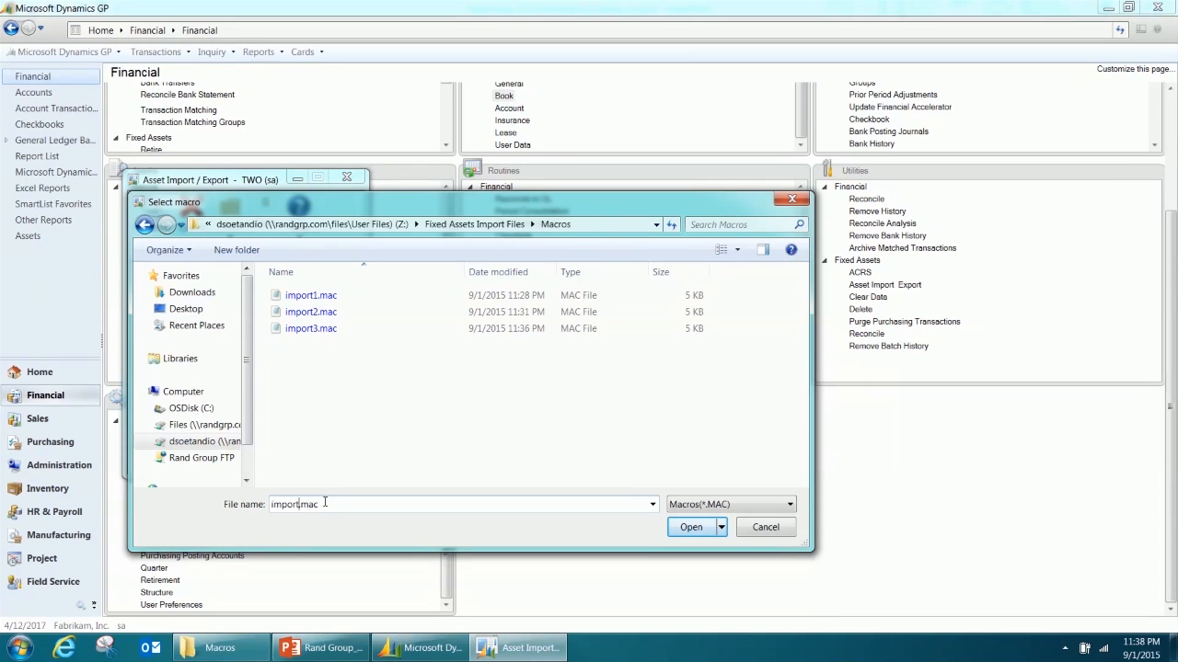
text(4)
click(691, 528)
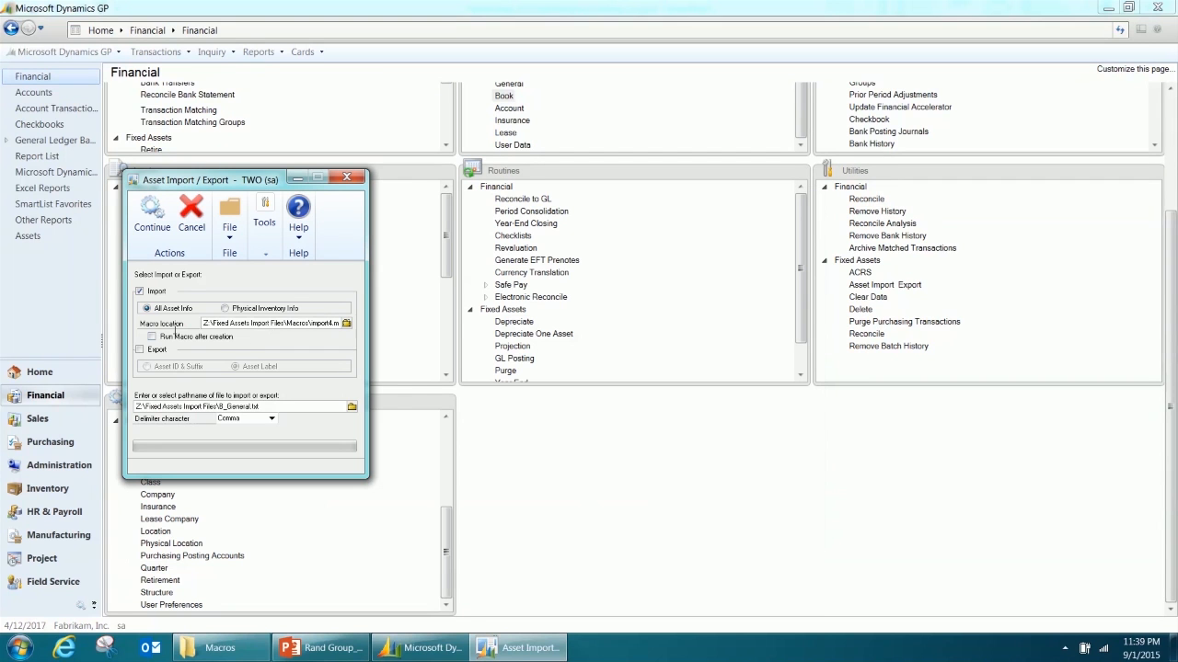
click(152, 337)
Step: Run the asset import using C_General.txt from the Fixed Assets Import Files folder with Tab as the delimiter character
click(352, 411)
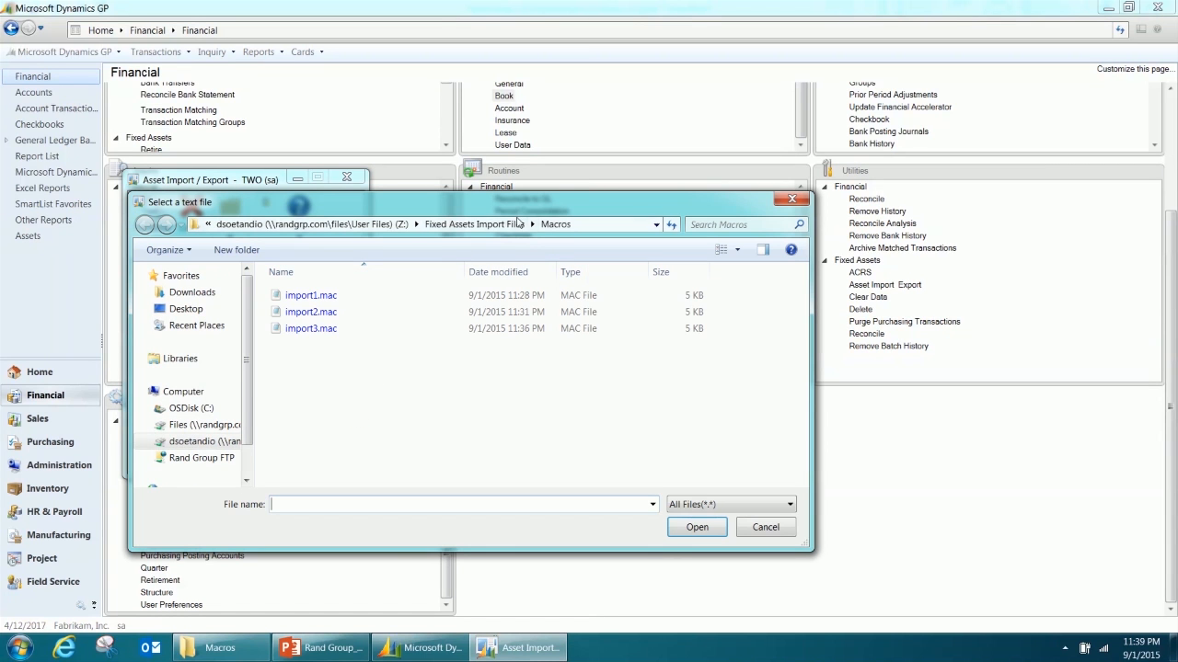
click(479, 224)
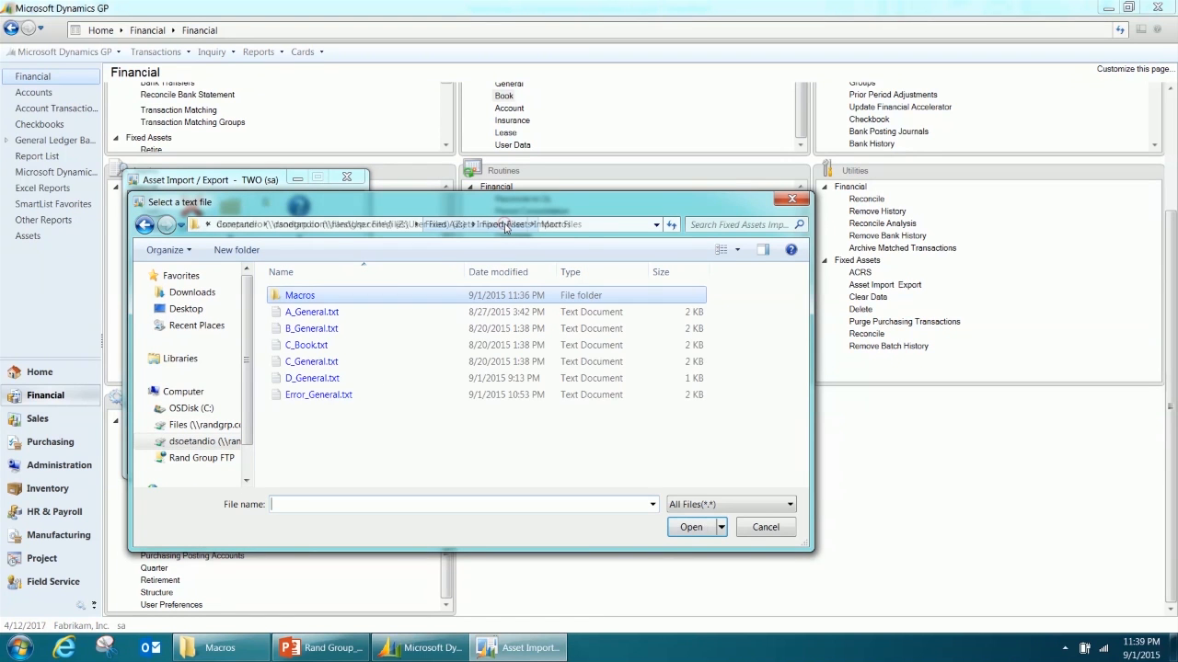
click(311, 362)
double_click(311, 362)
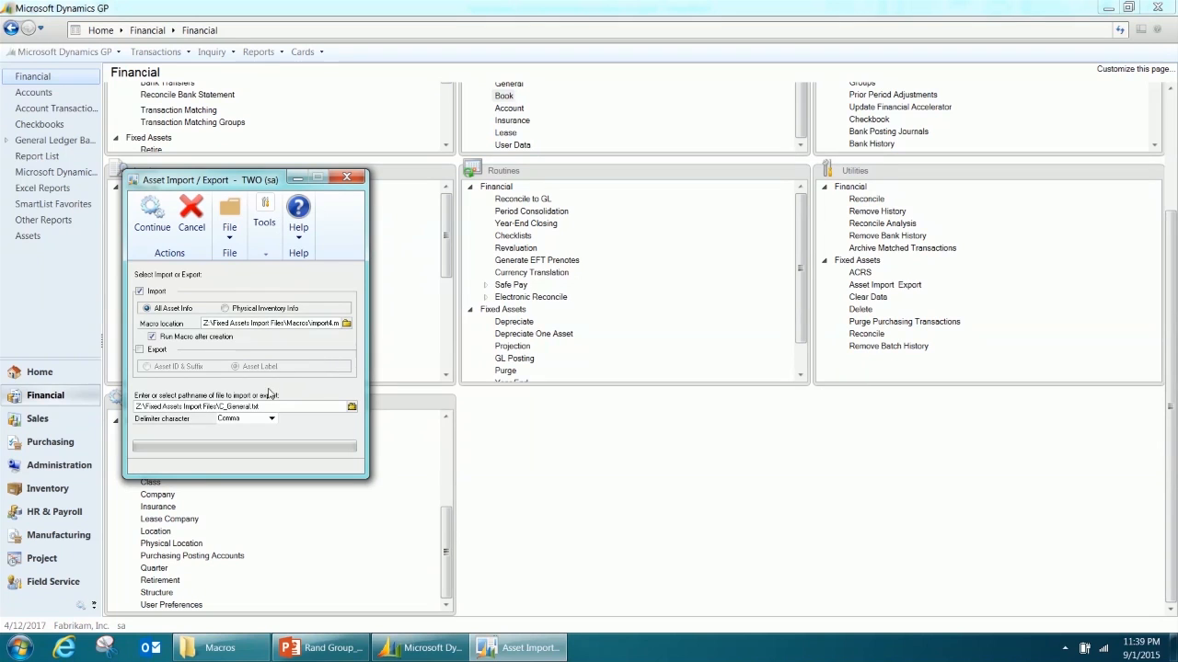
click(272, 420)
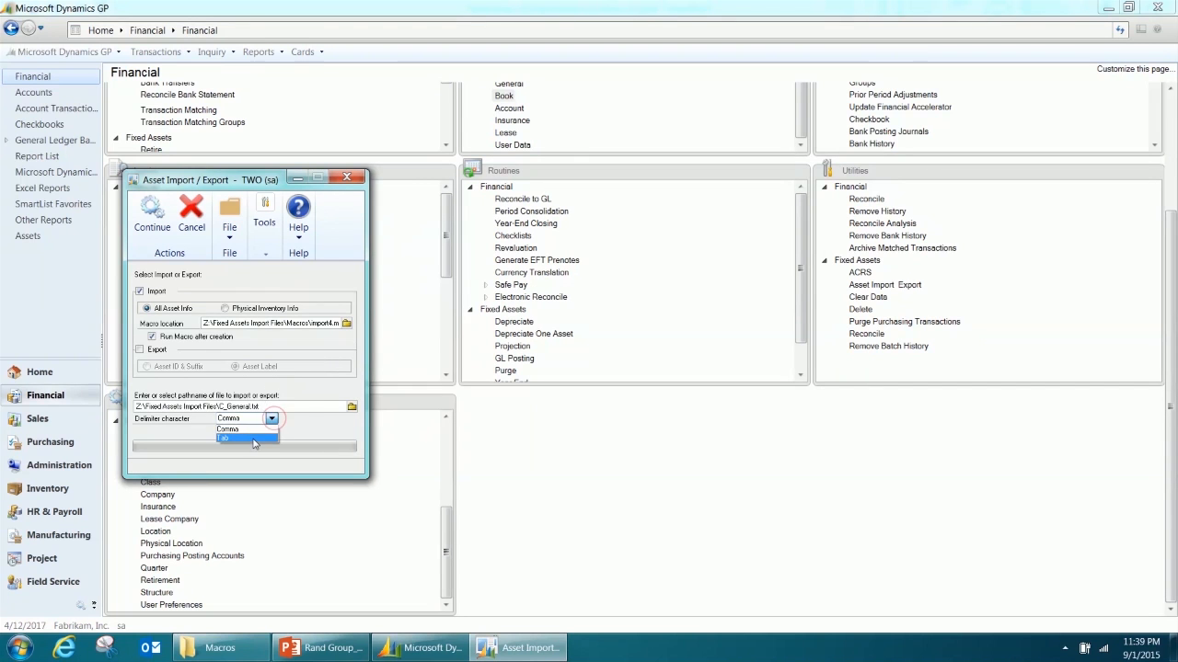
click(255, 443)
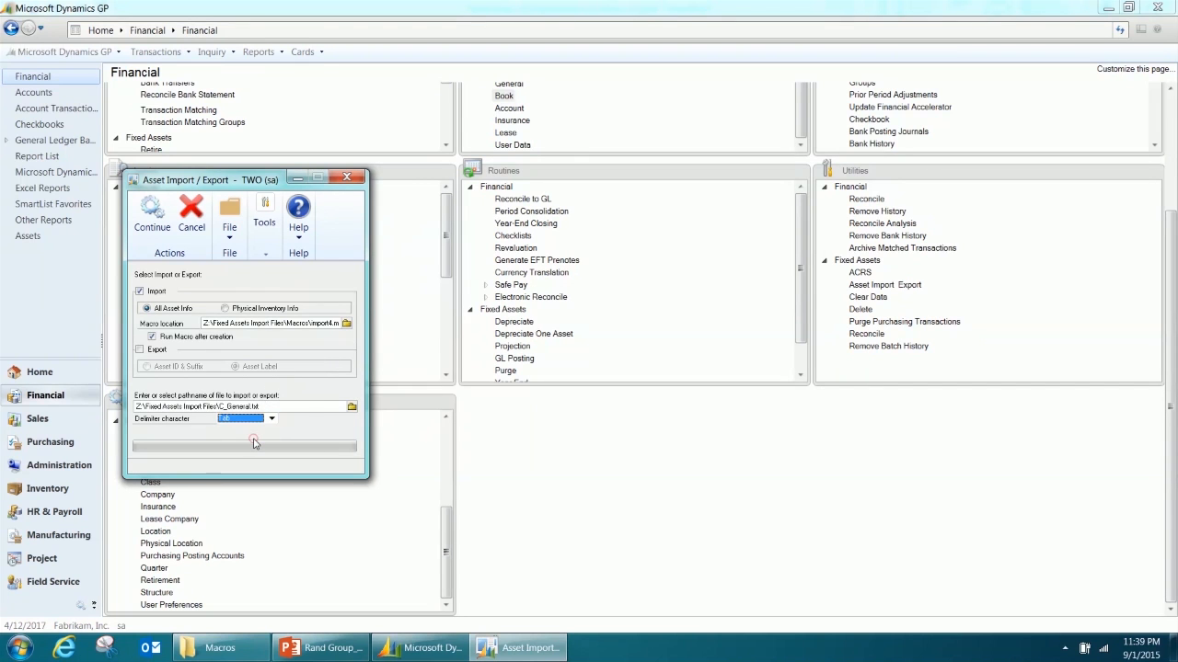
click(155, 227)
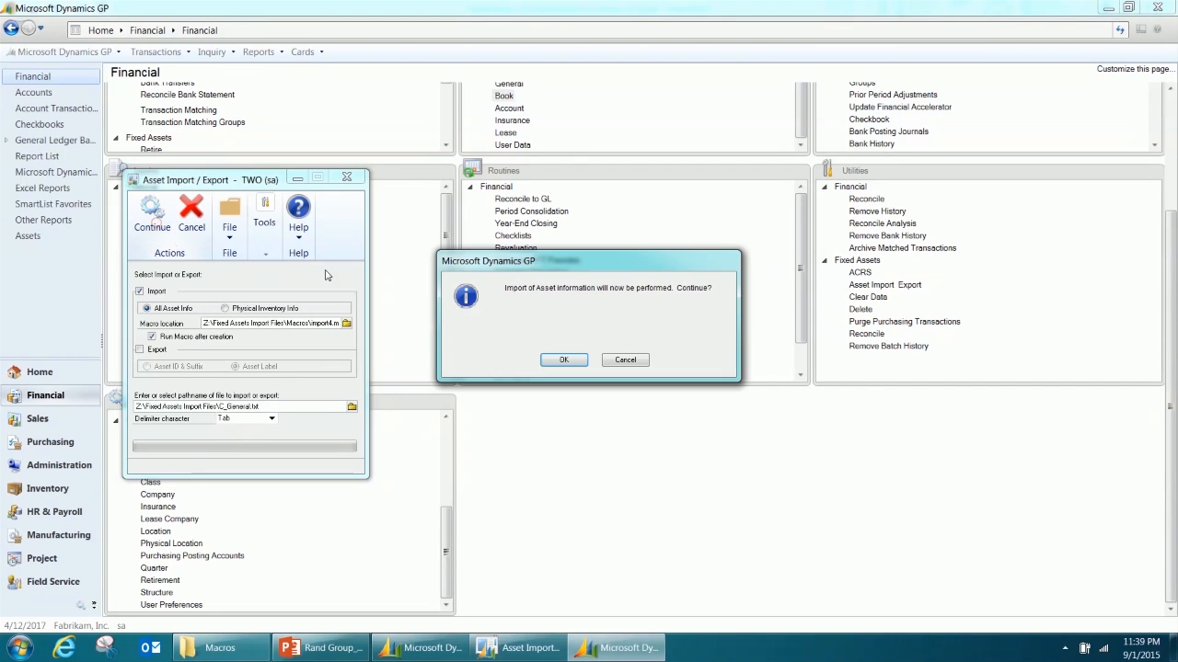
click(559, 364)
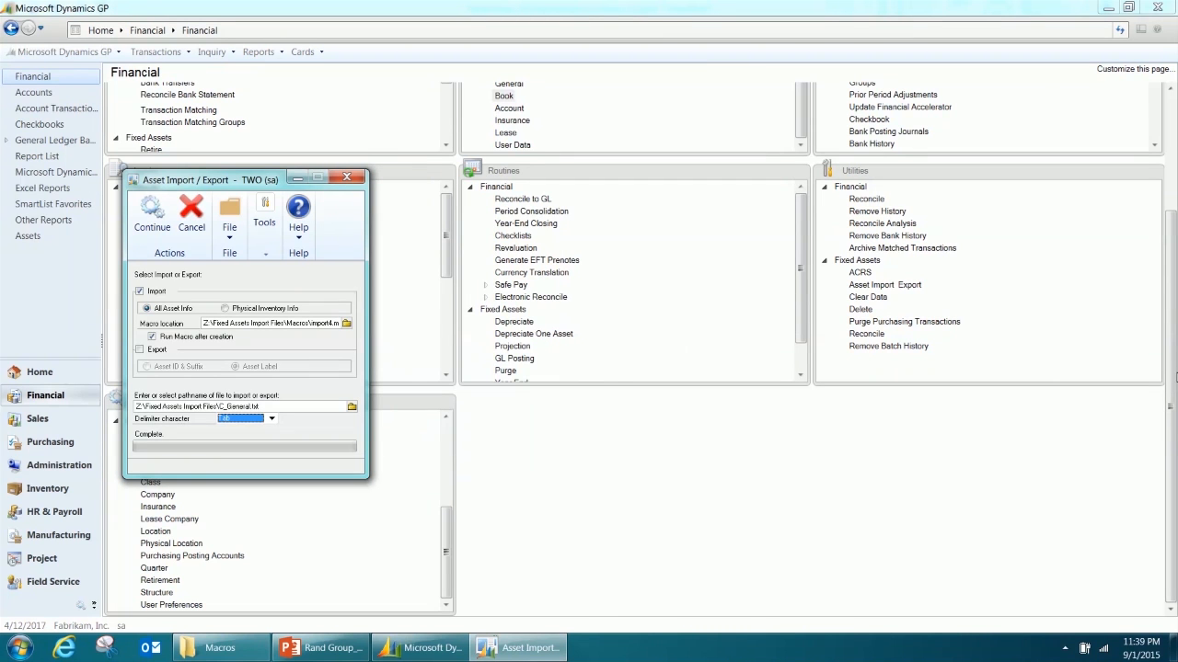
Step: Check the imported assets _000009 to _000012 in the Asset Lookup of the fixed assets General card, and close the lookup
drag(1172, 380, 1169, 259)
click(509, 239)
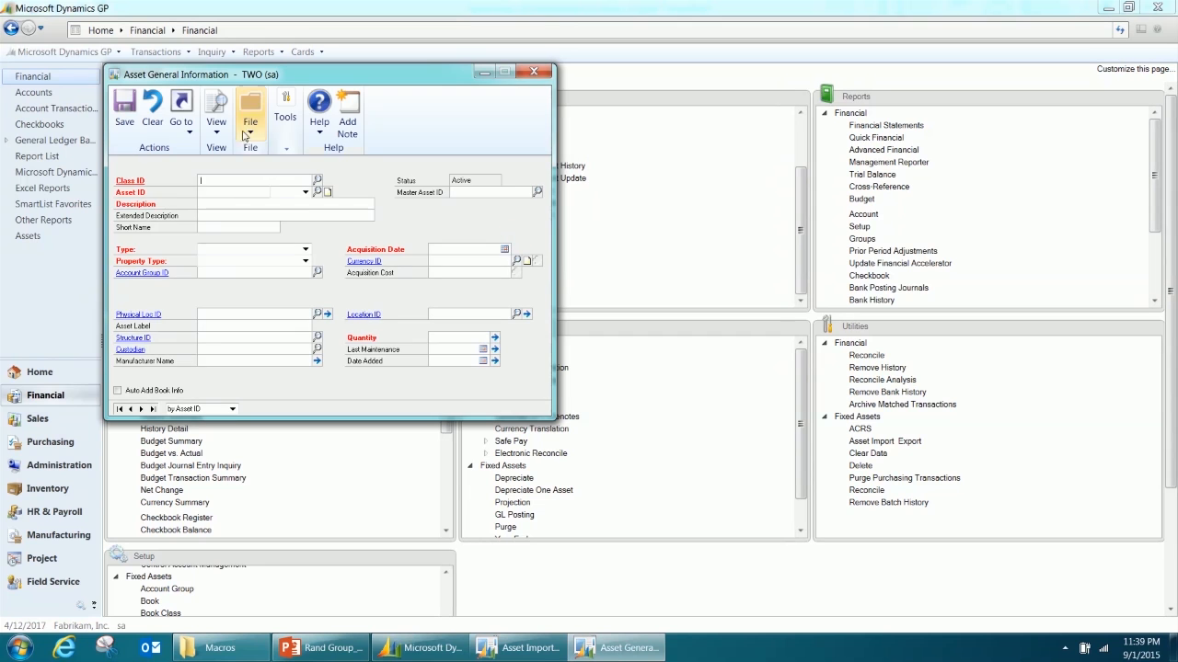
click(316, 192)
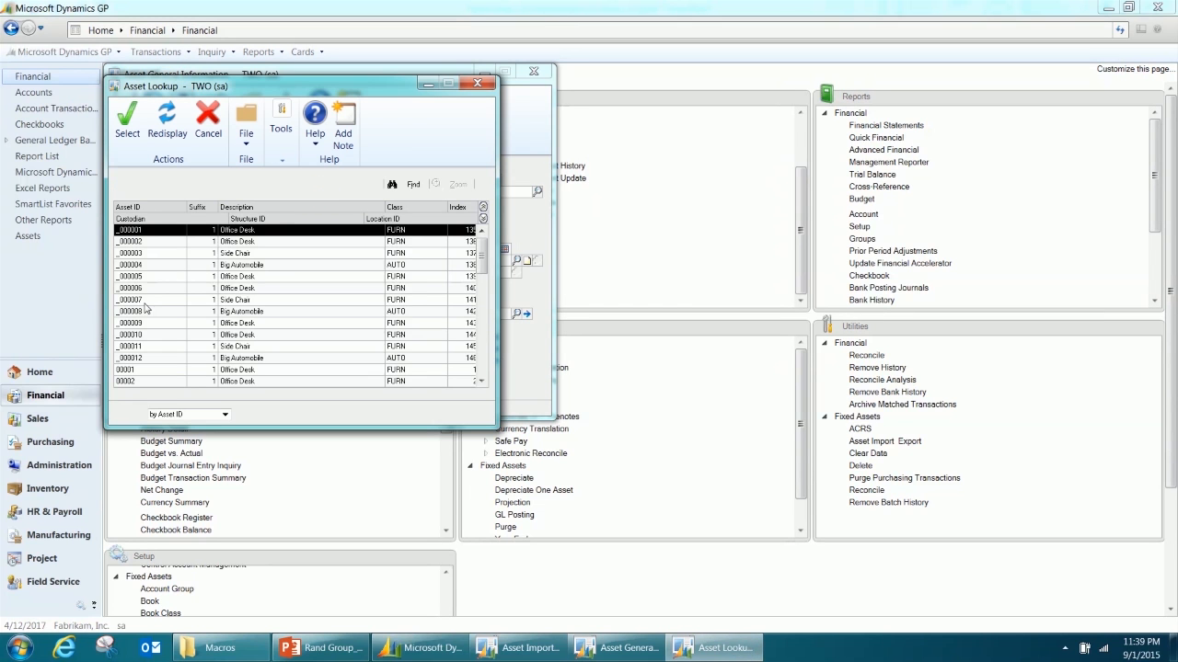
click(143, 323)
click(146, 335)
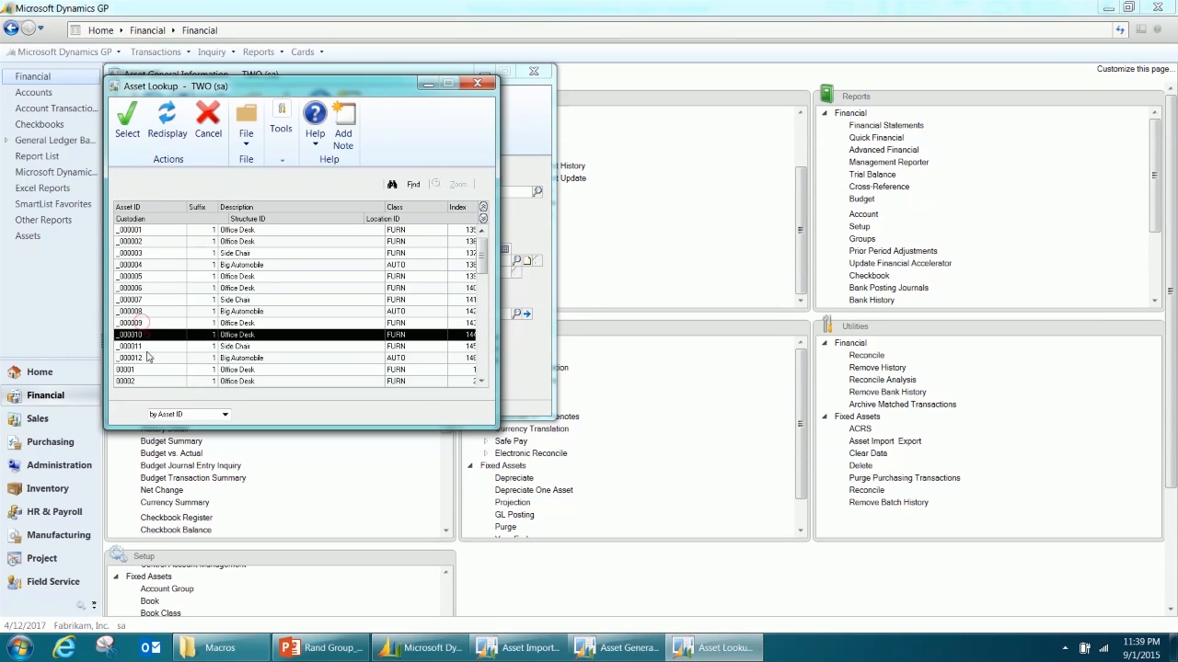
click(147, 358)
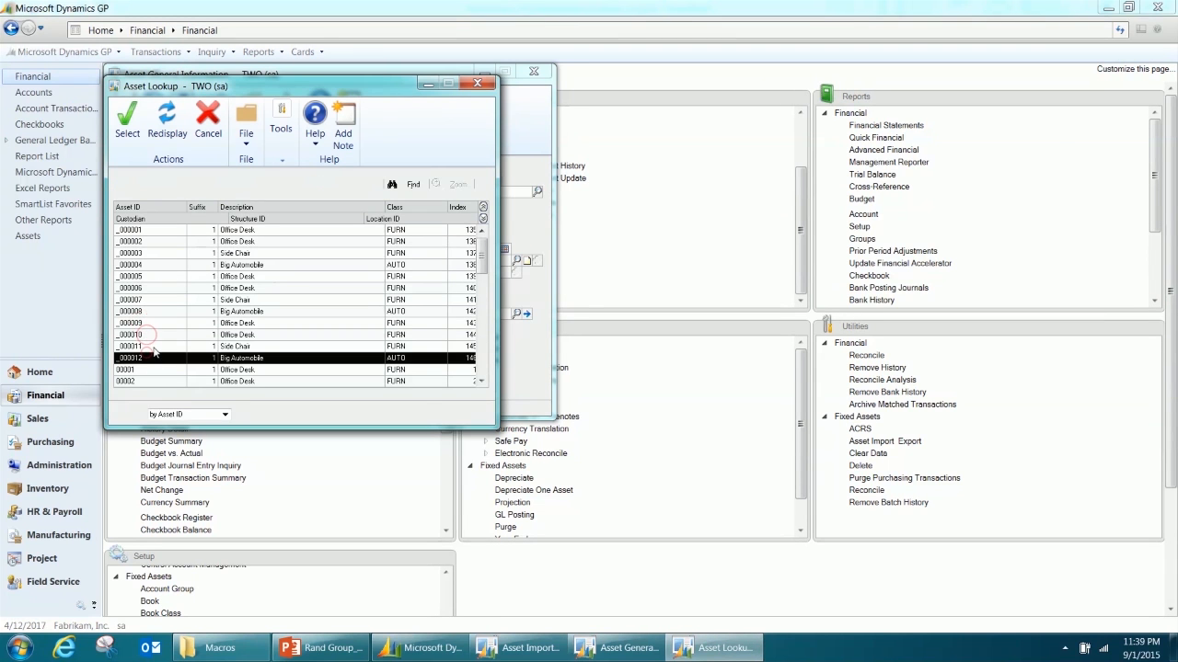
click(476, 83)
Step: Review the INTERNAL book information of asset _000009 in the Asset Book window, and close the book and general windows
click(192, 133)
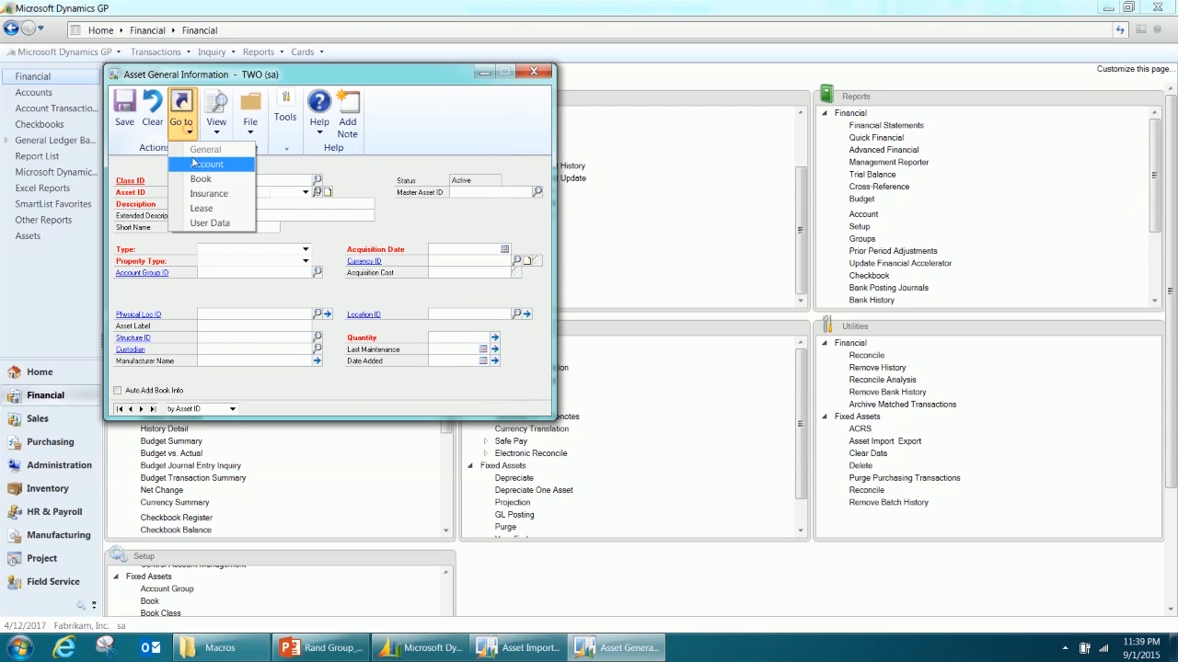
click(194, 181)
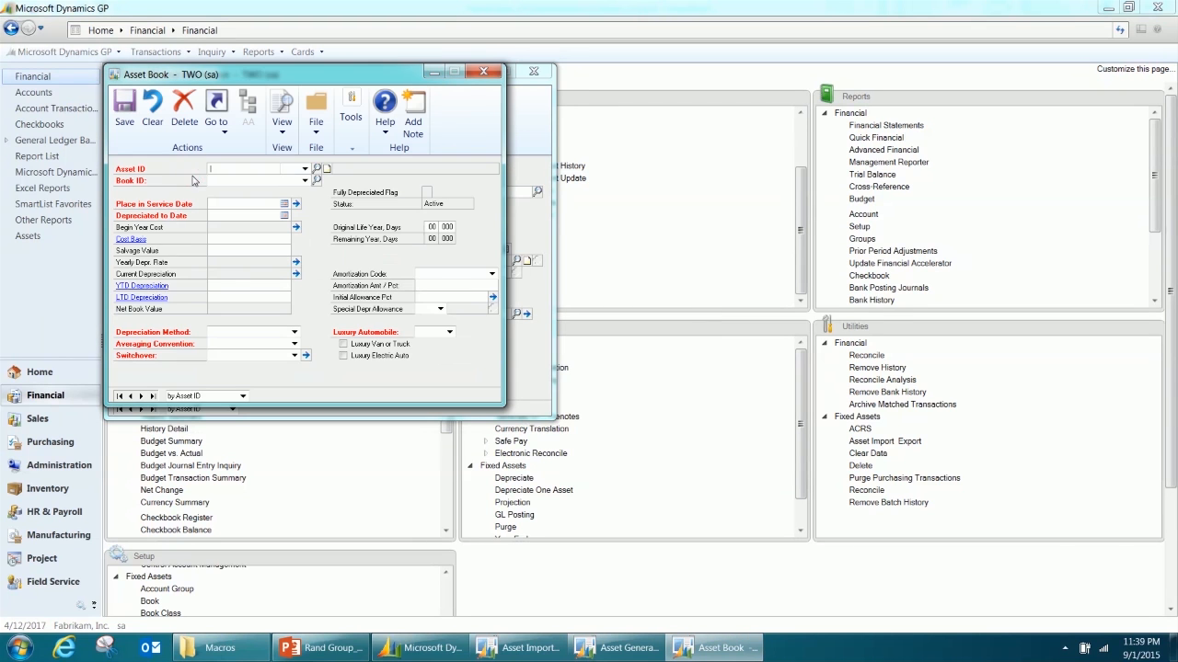
click(317, 168)
click(145, 322)
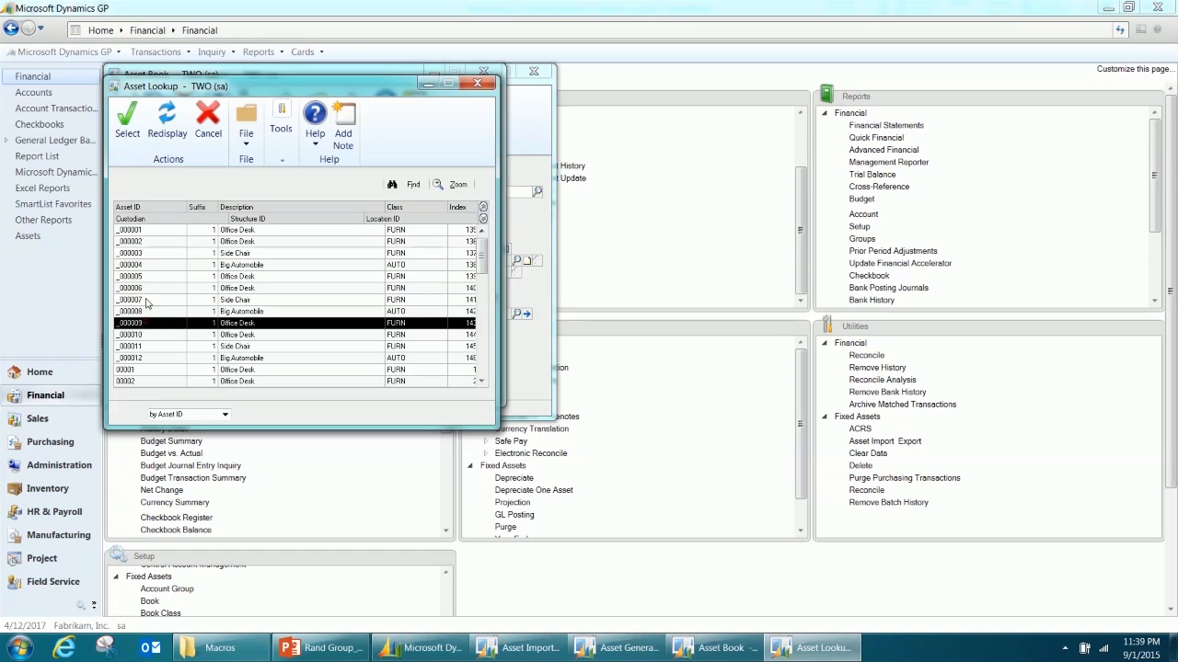
click(127, 120)
click(304, 180)
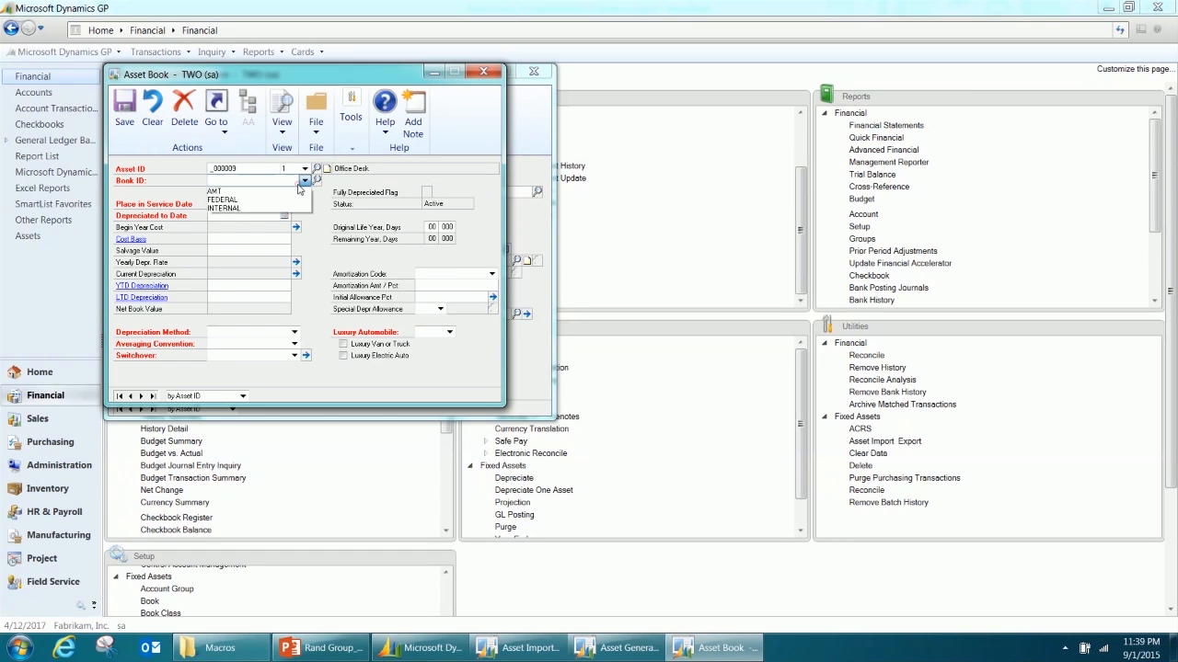
click(235, 193)
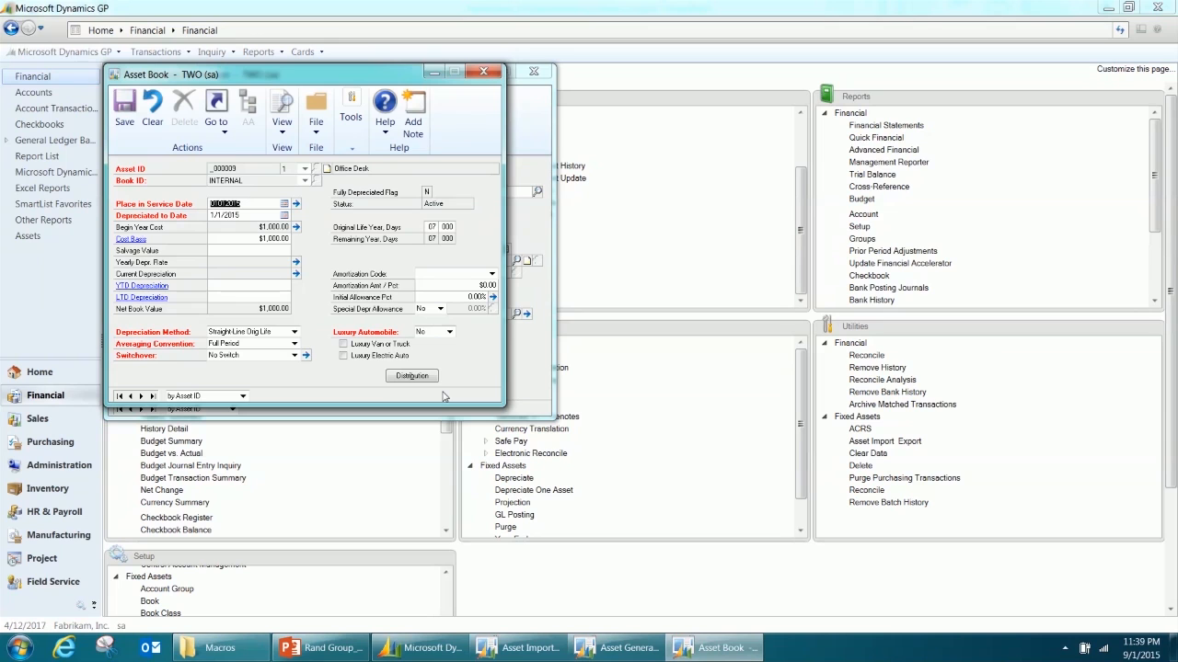
click(485, 71)
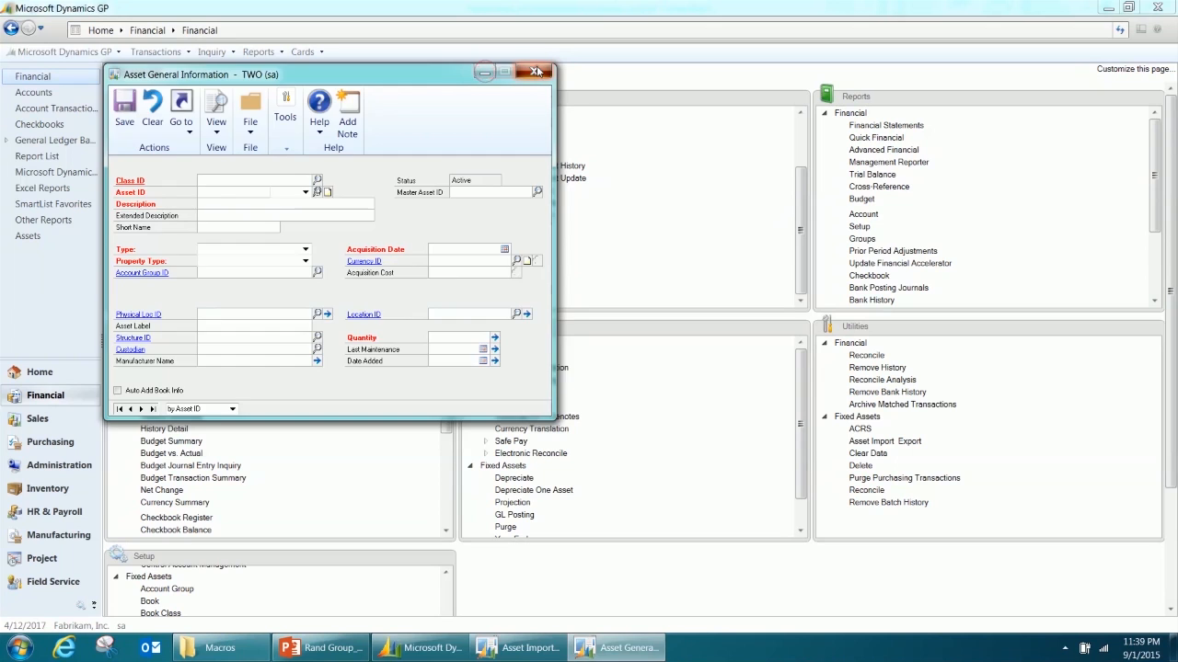
click(533, 70)
Step: Return to the Asset Import / Export window and set the macro location to import5.mac in the Macros folder
click(517, 648)
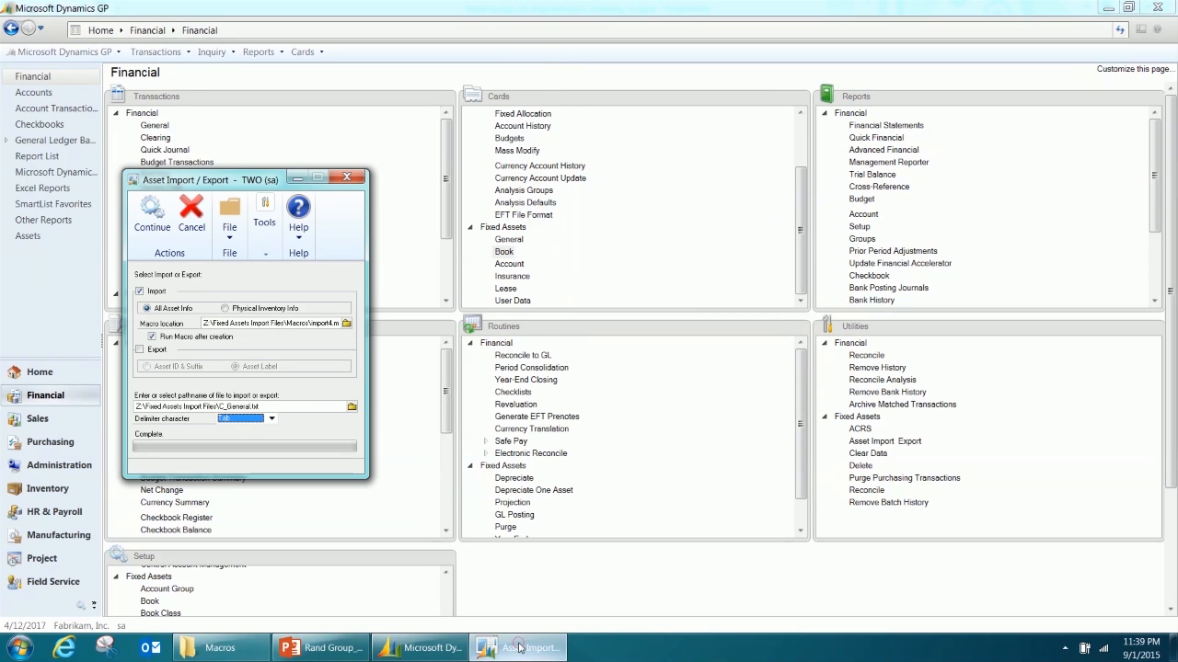
click(346, 323)
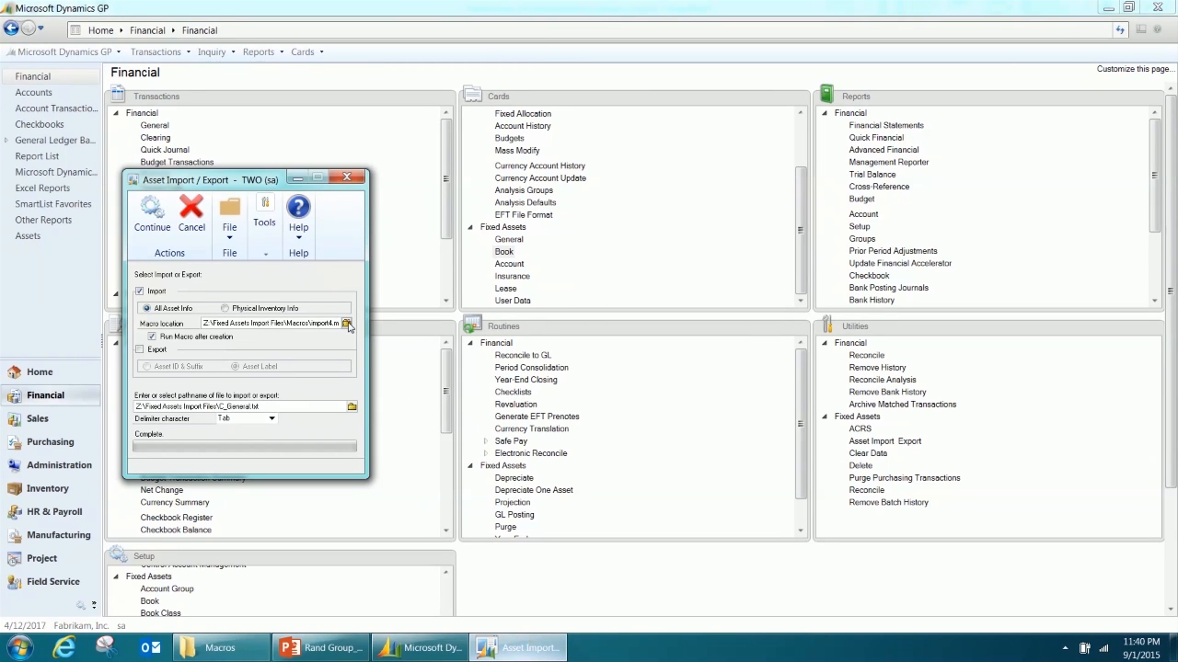
double_click(328, 305)
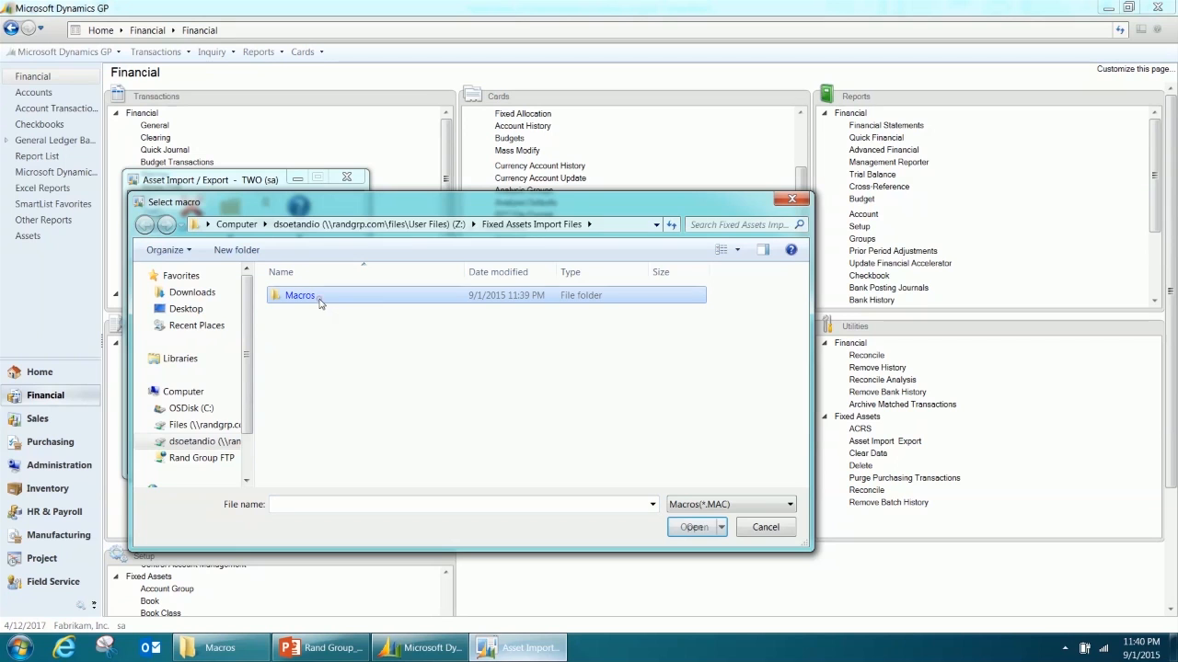
click(300, 502)
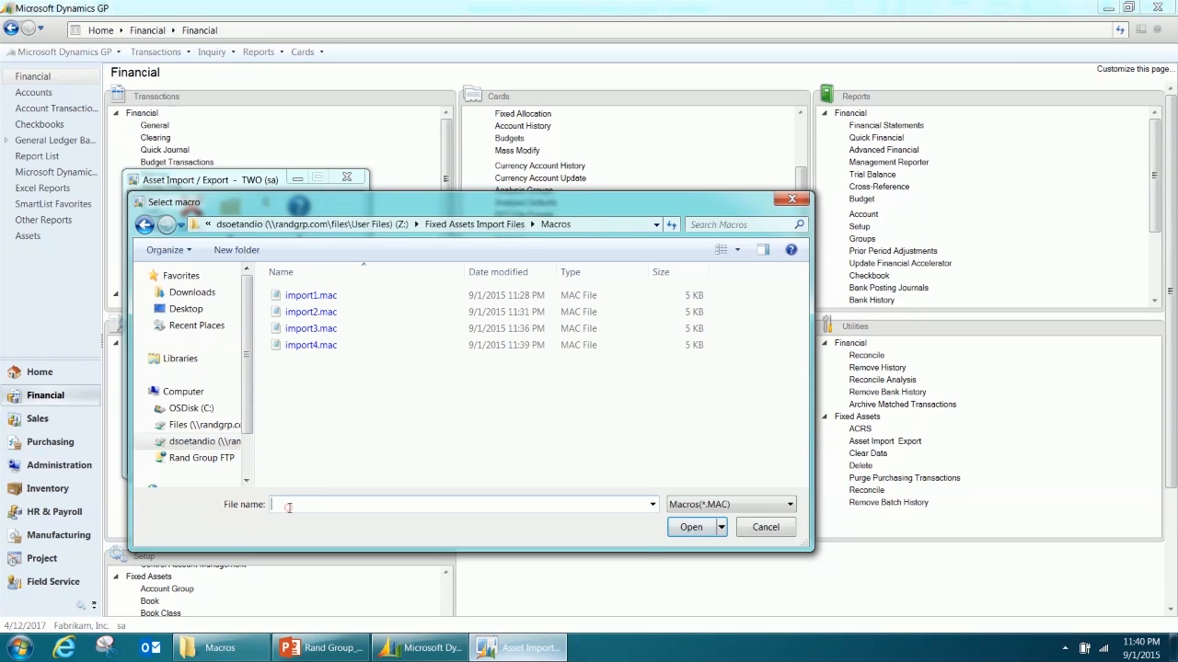
text(import5.mac)
click(691, 529)
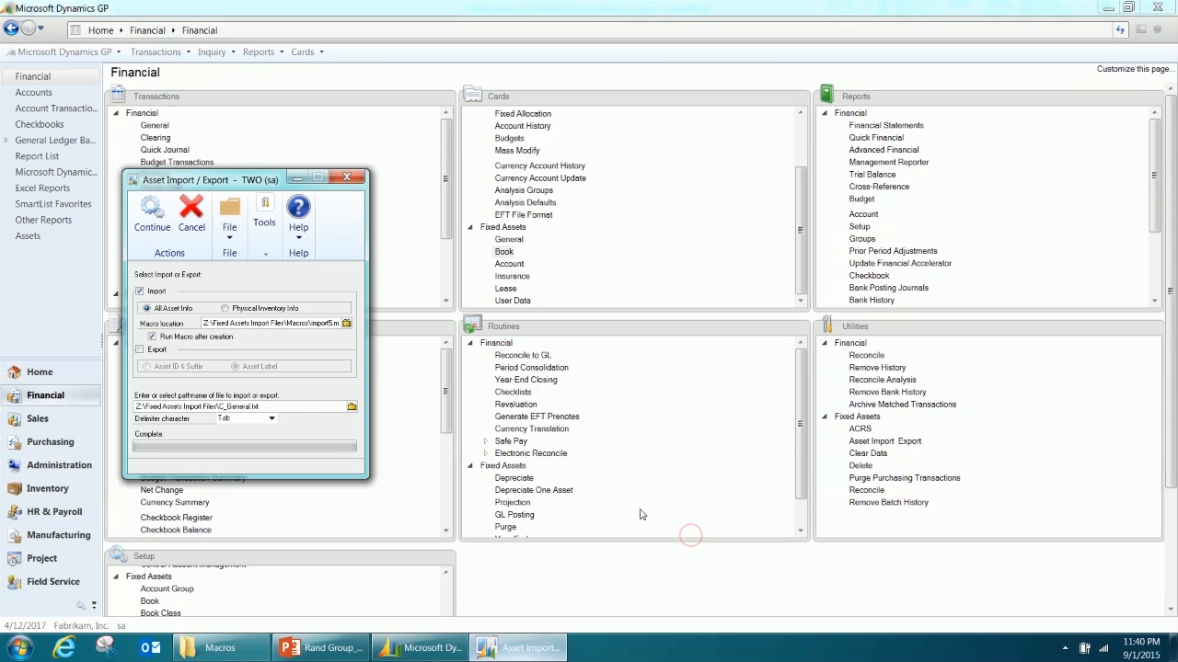
Step: Choose C_Book.txt from the Fixed Assets Import Files folder as the import file and run the asset import
click(352, 407)
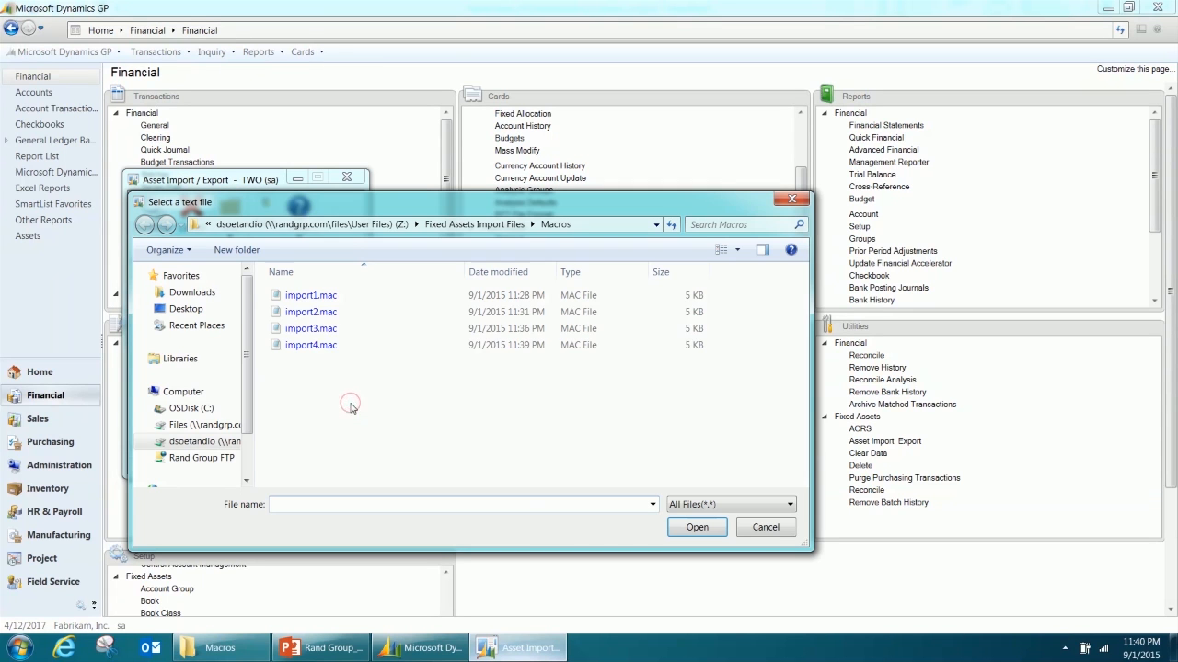
click(430, 225)
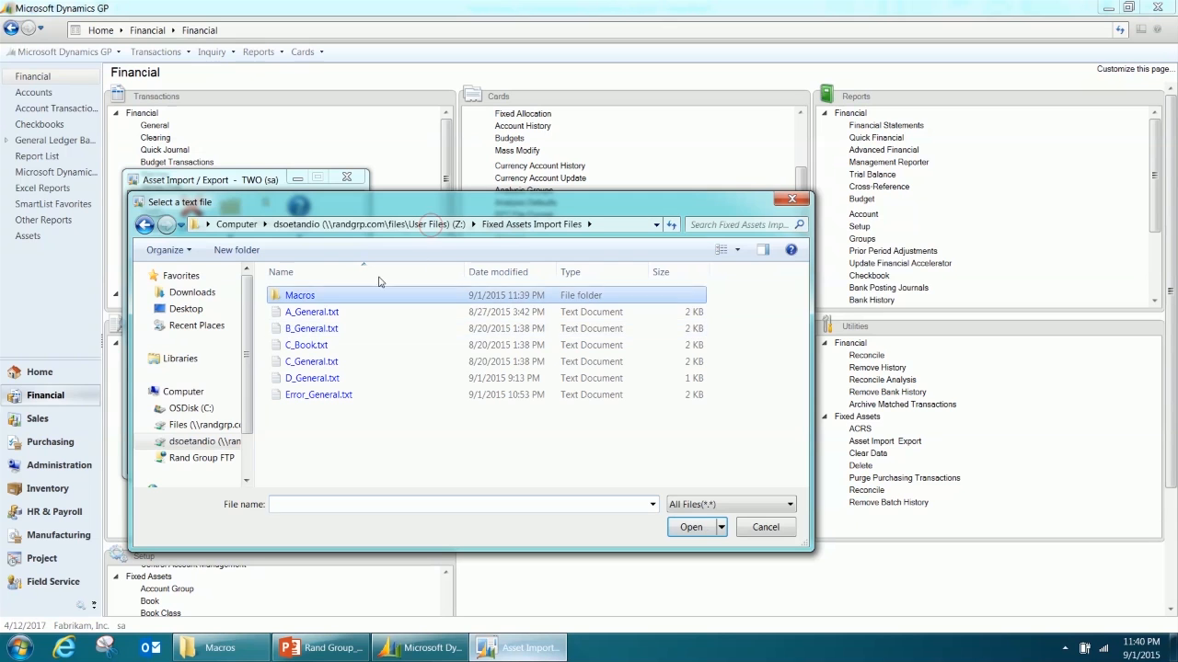
double_click(317, 344)
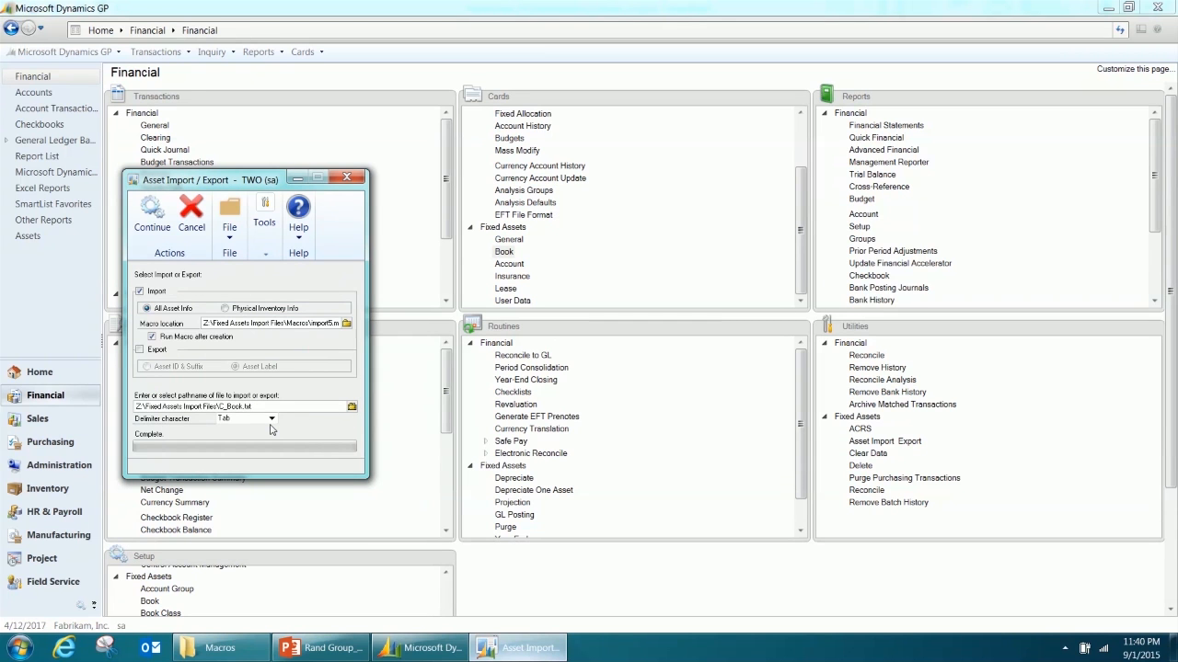
click(151, 211)
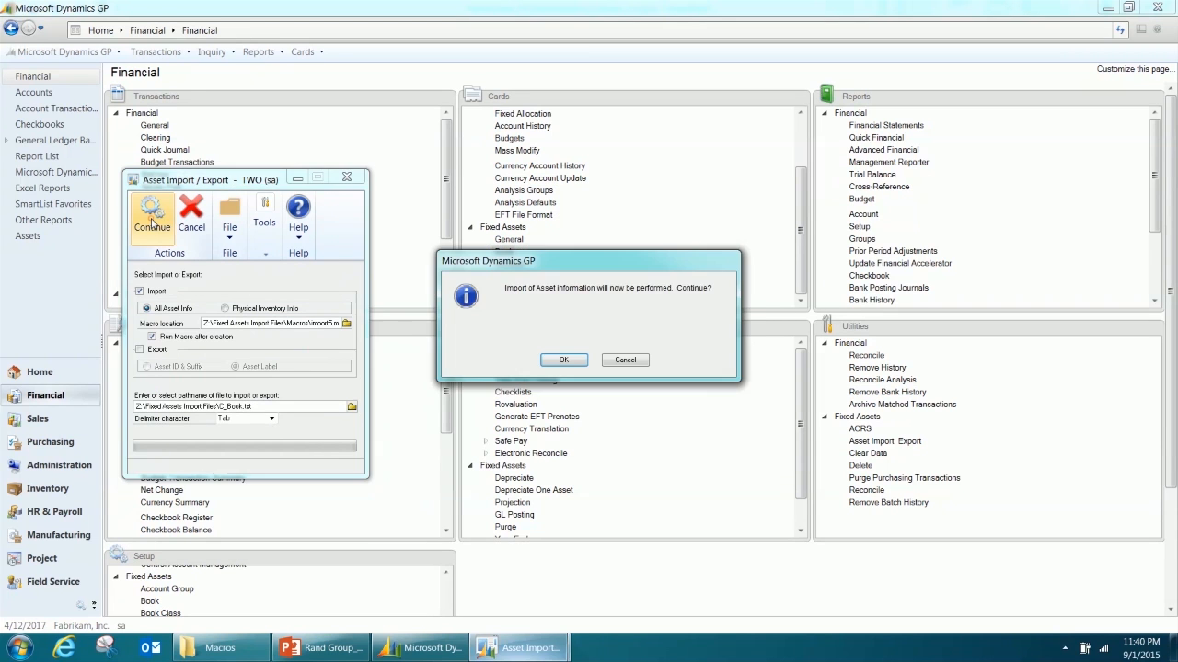
click(562, 360)
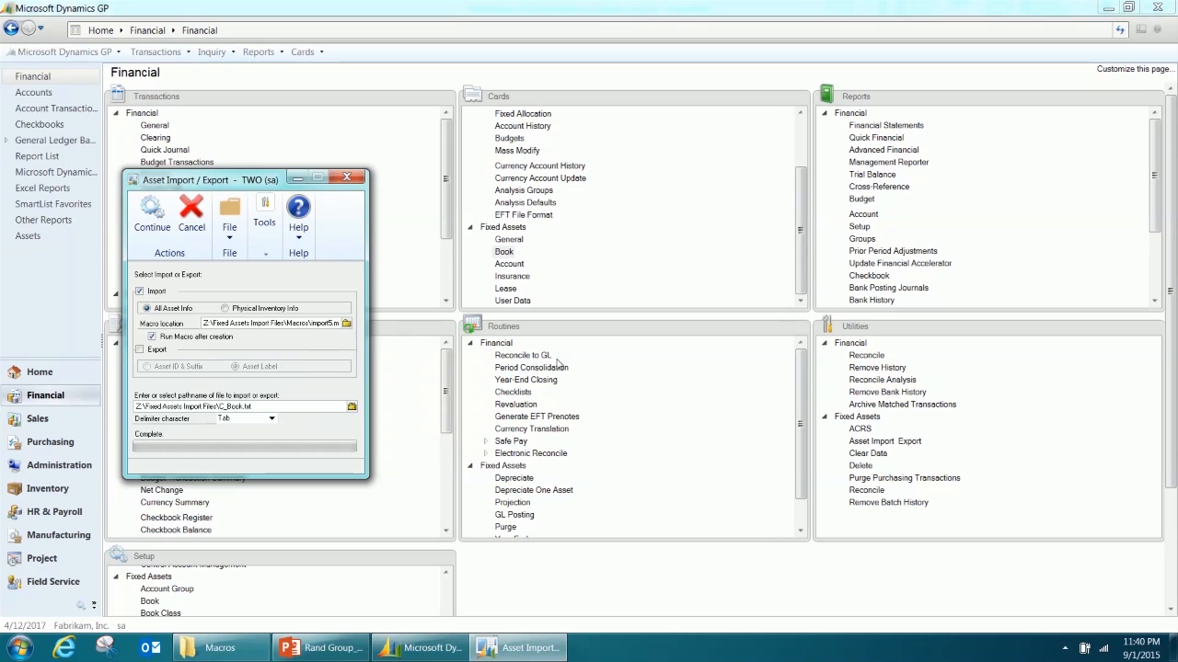
Step: Review the INTERNAL book information of asset _000012 in the Asset Book window, and close the window
click(507, 252)
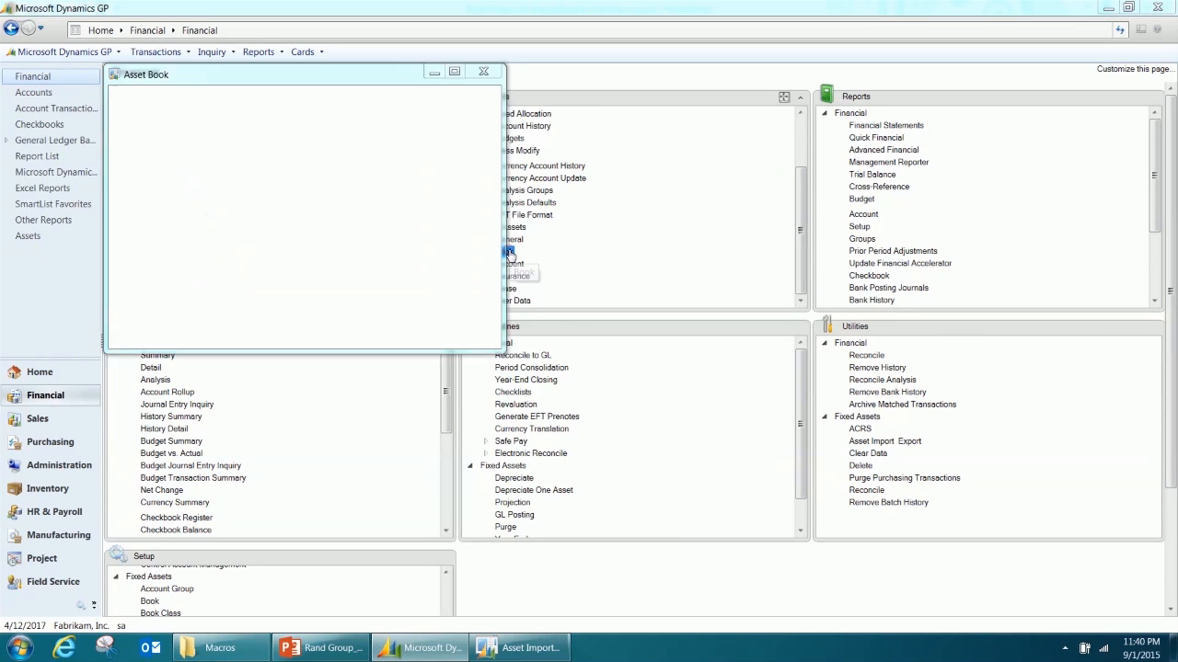
click(317, 171)
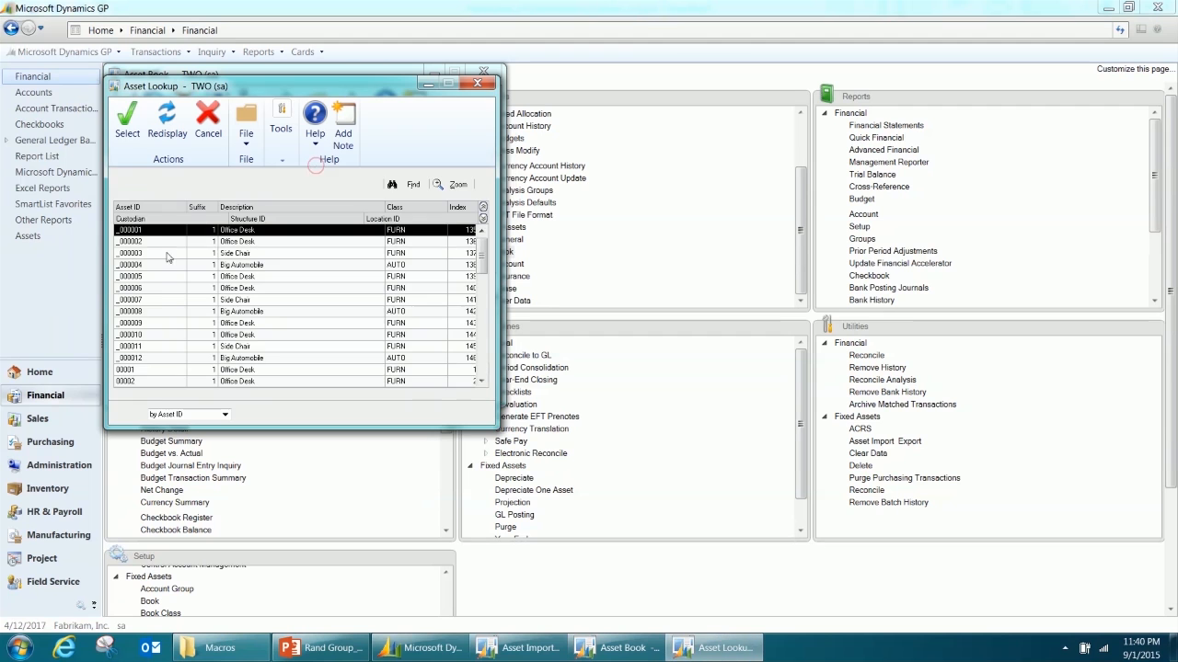
double_click(141, 359)
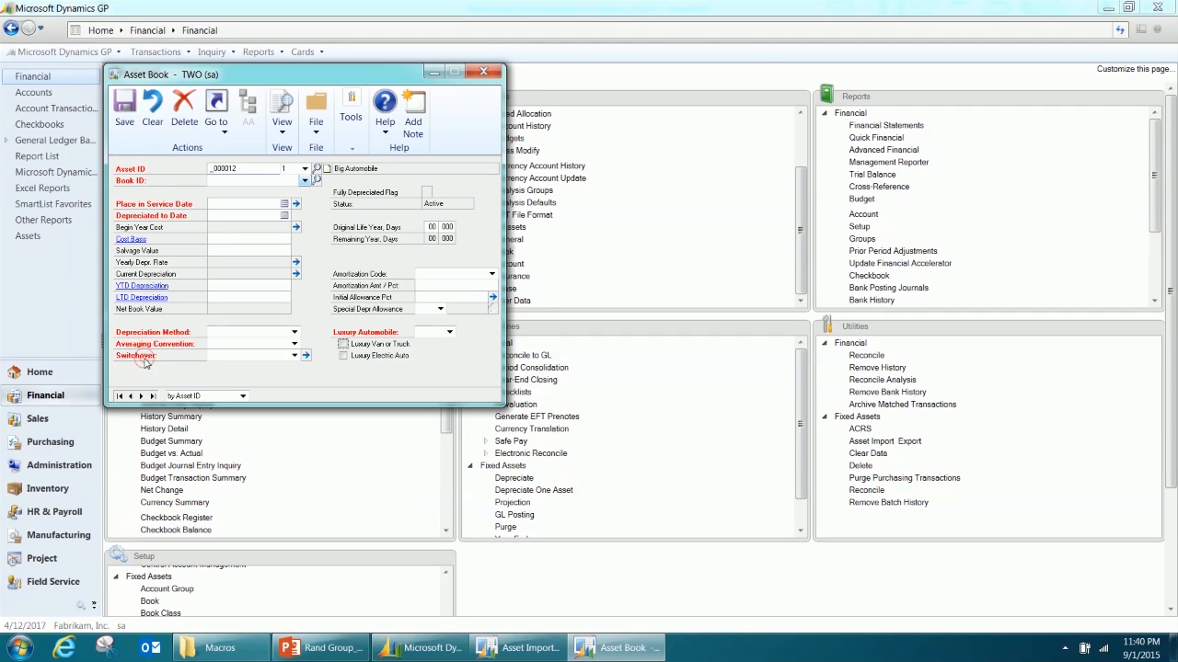
click(304, 181)
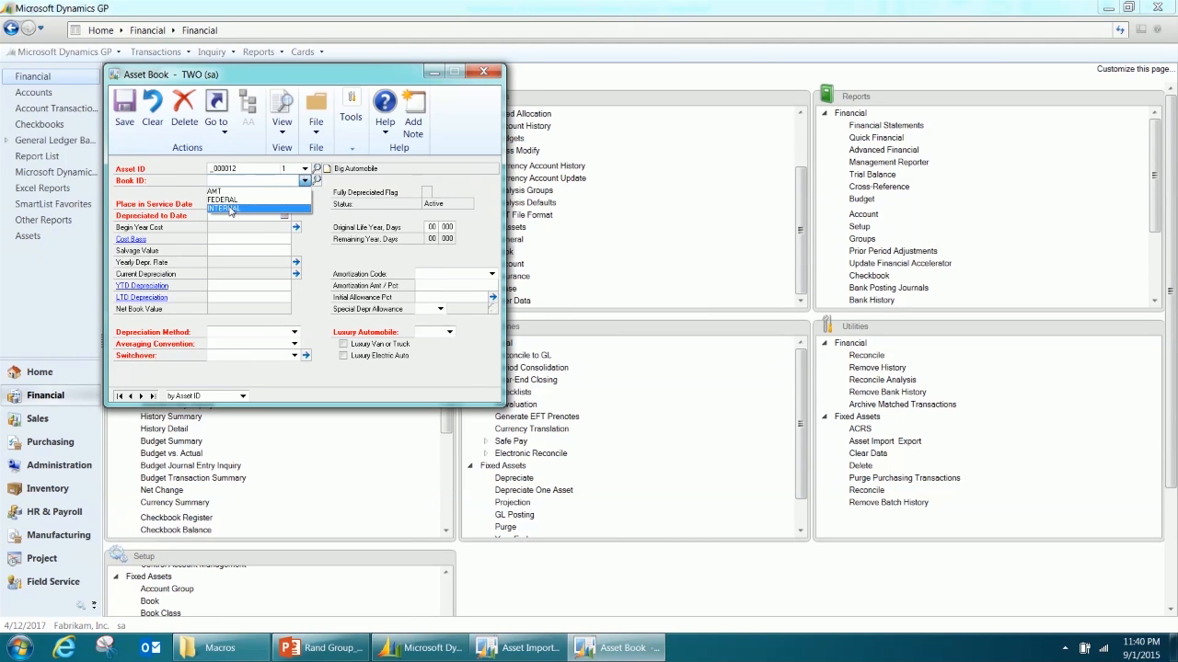
click(230, 204)
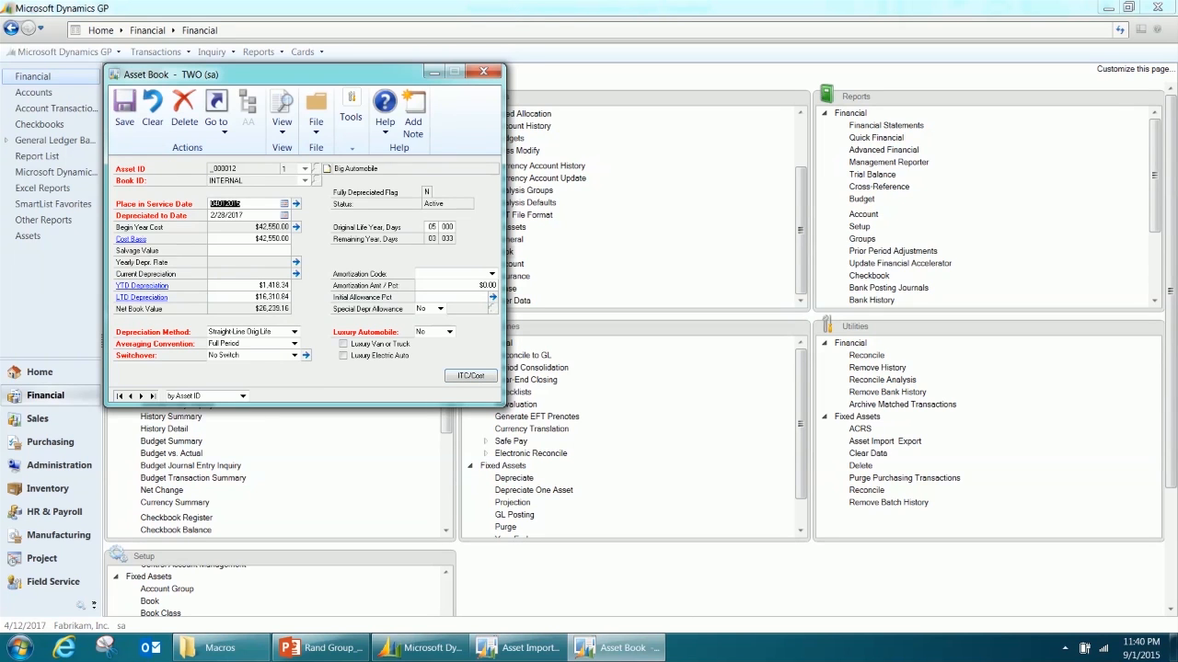
click(486, 71)
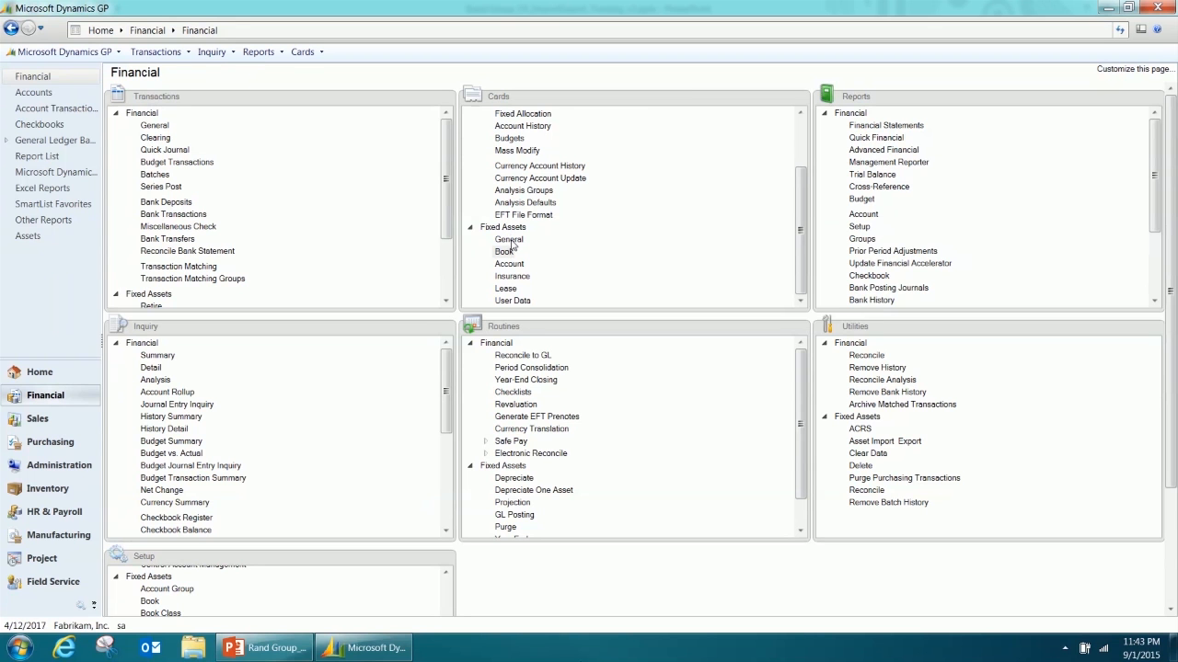
Step: Check the existing asset IDs in the Asset Lookup of the fixed assets General card, and close both windows
click(508, 249)
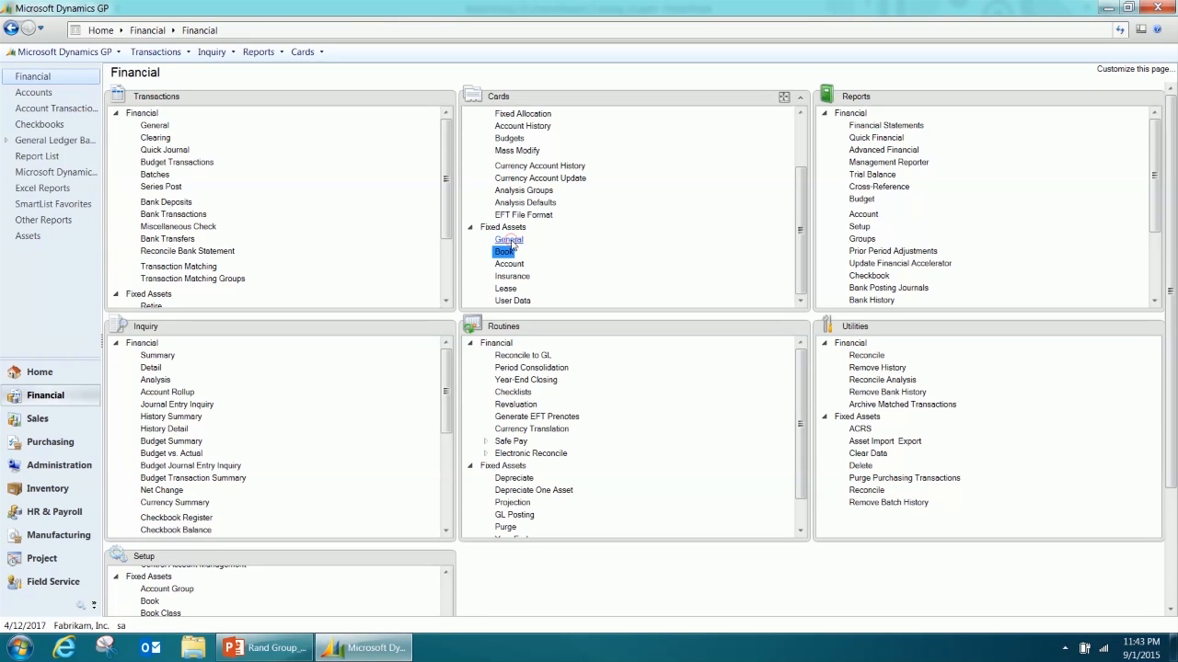
click(510, 240)
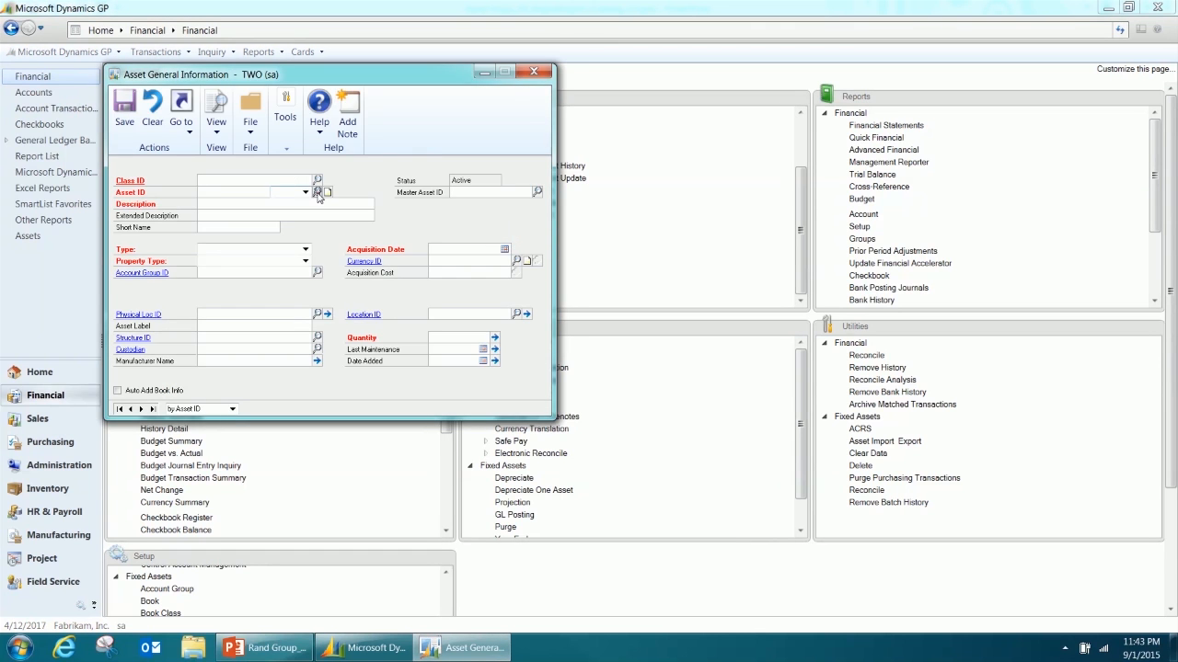
click(316, 193)
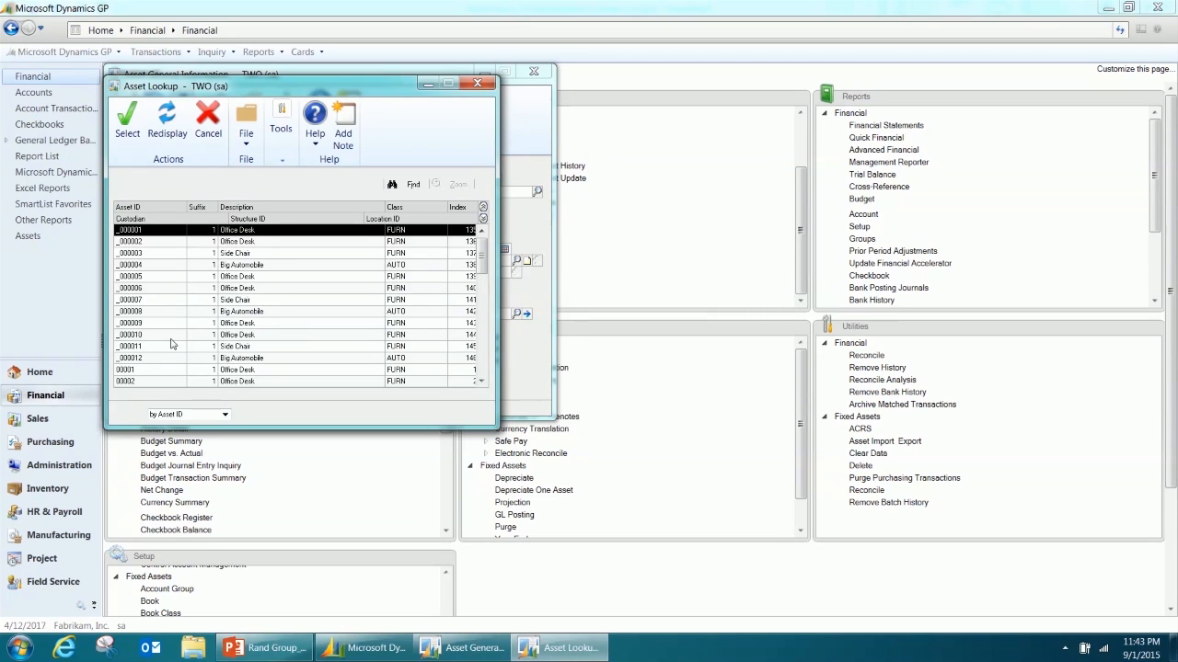
click(476, 82)
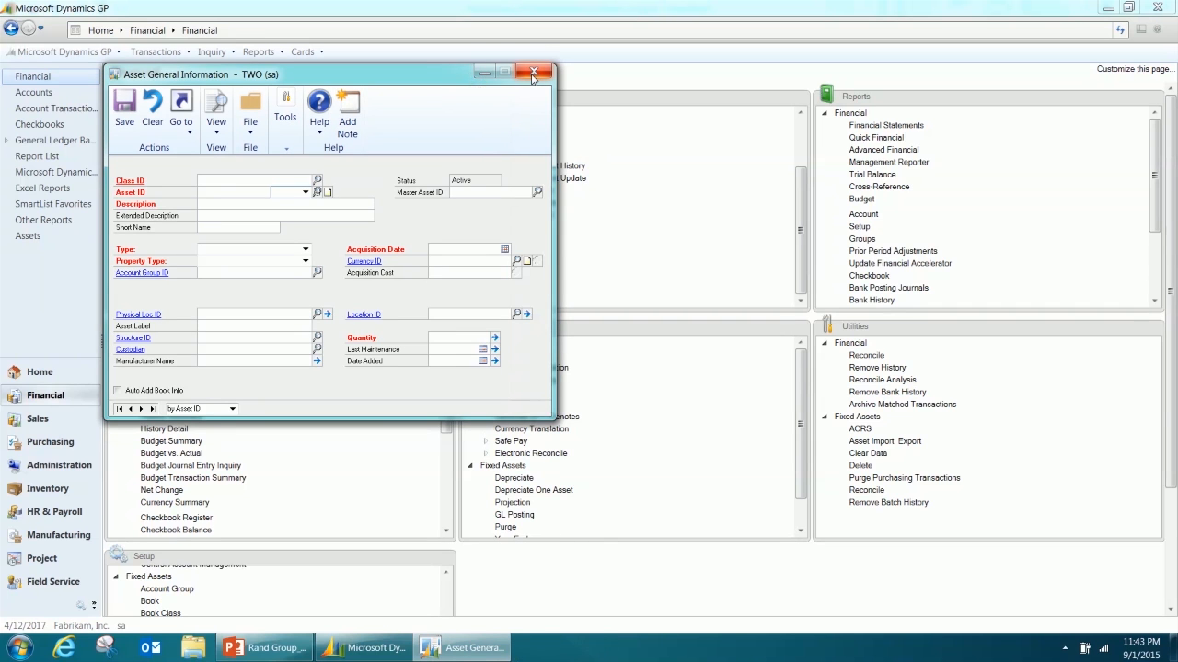
click(532, 73)
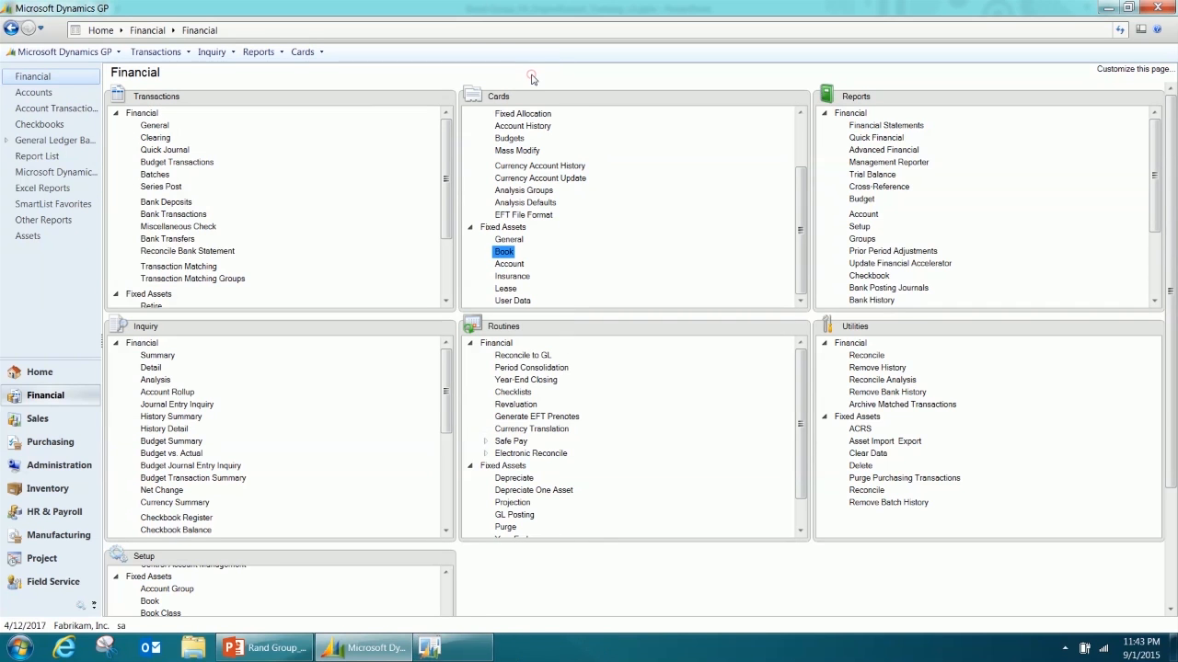
Step: Open Asset Import / Export, enable Import, and set the macro location to import6.mac in the Macros folder
click(897, 442)
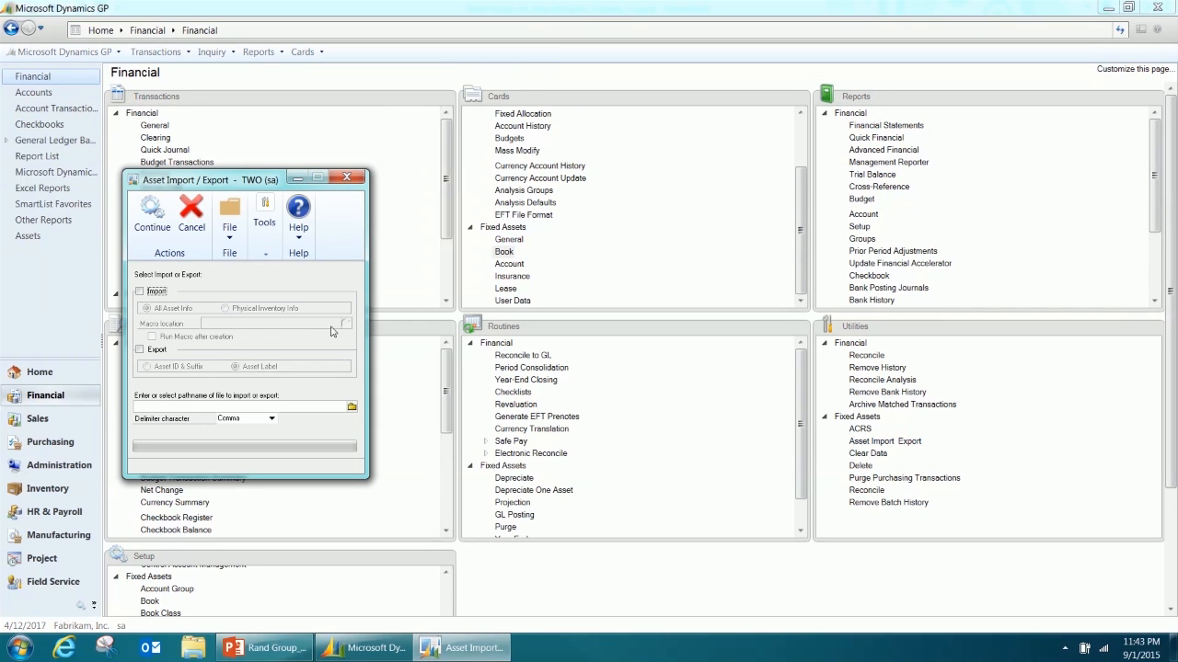
click(140, 292)
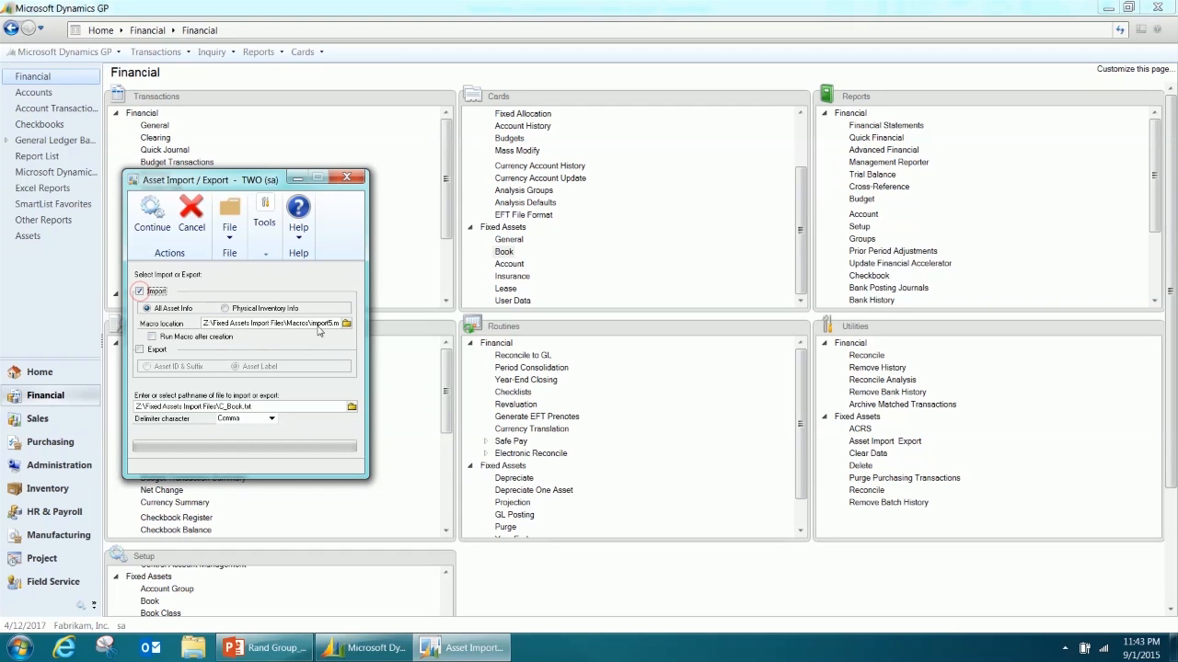
click(346, 324)
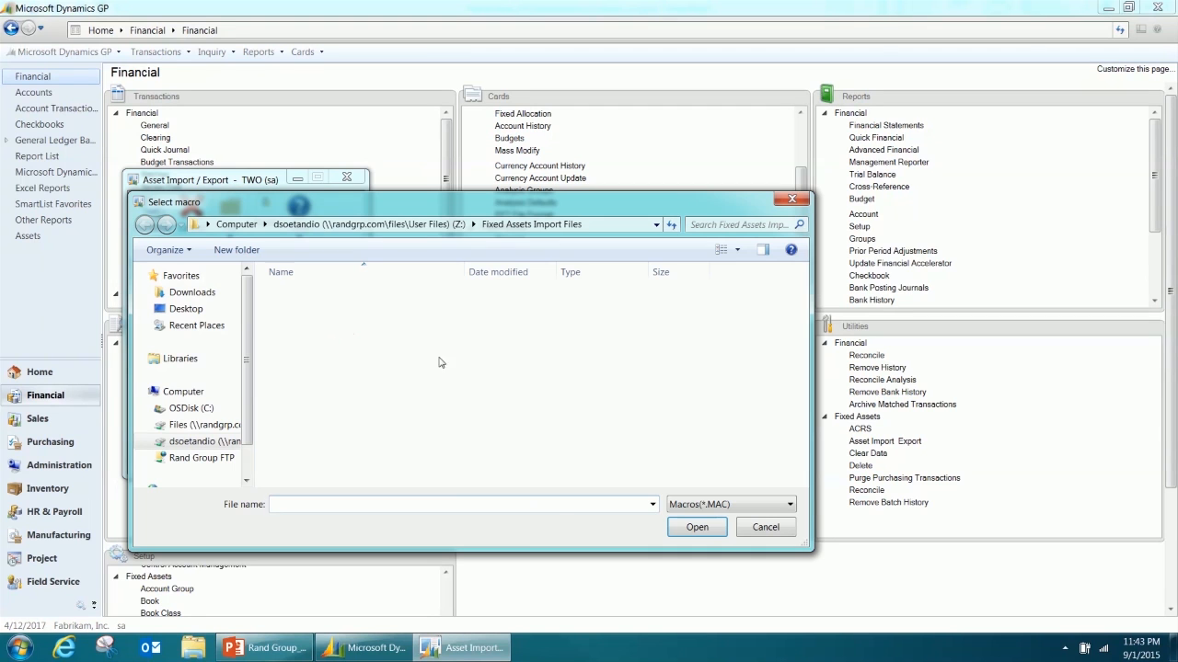
double_click(319, 301)
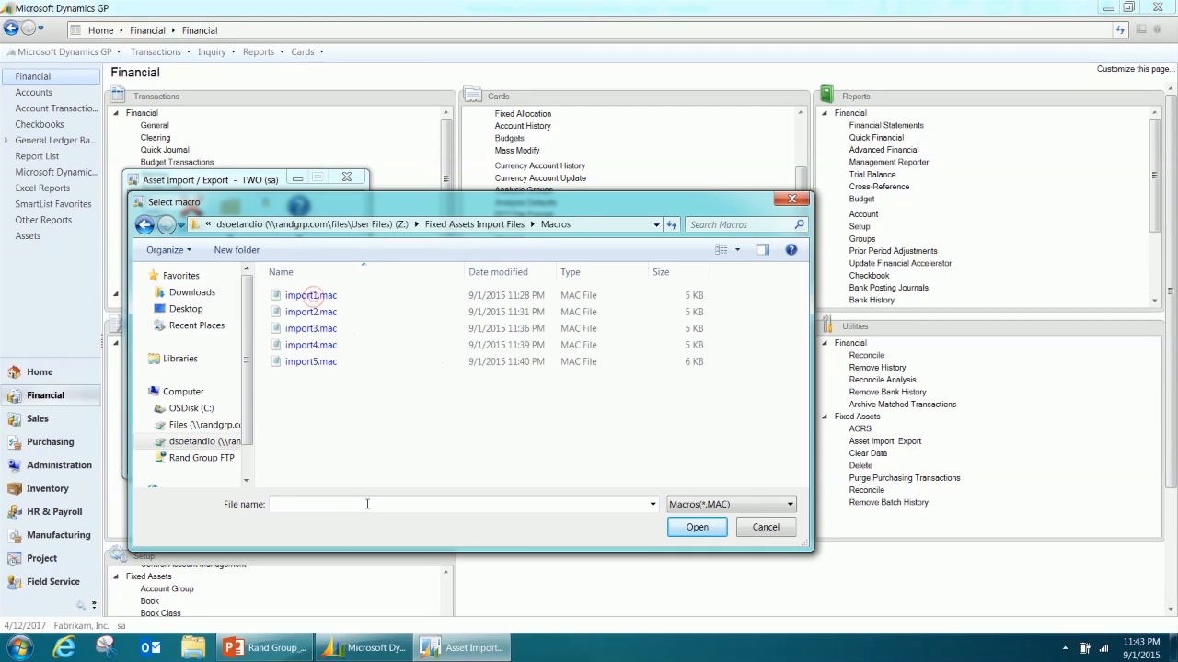
click(367, 503)
text(im)
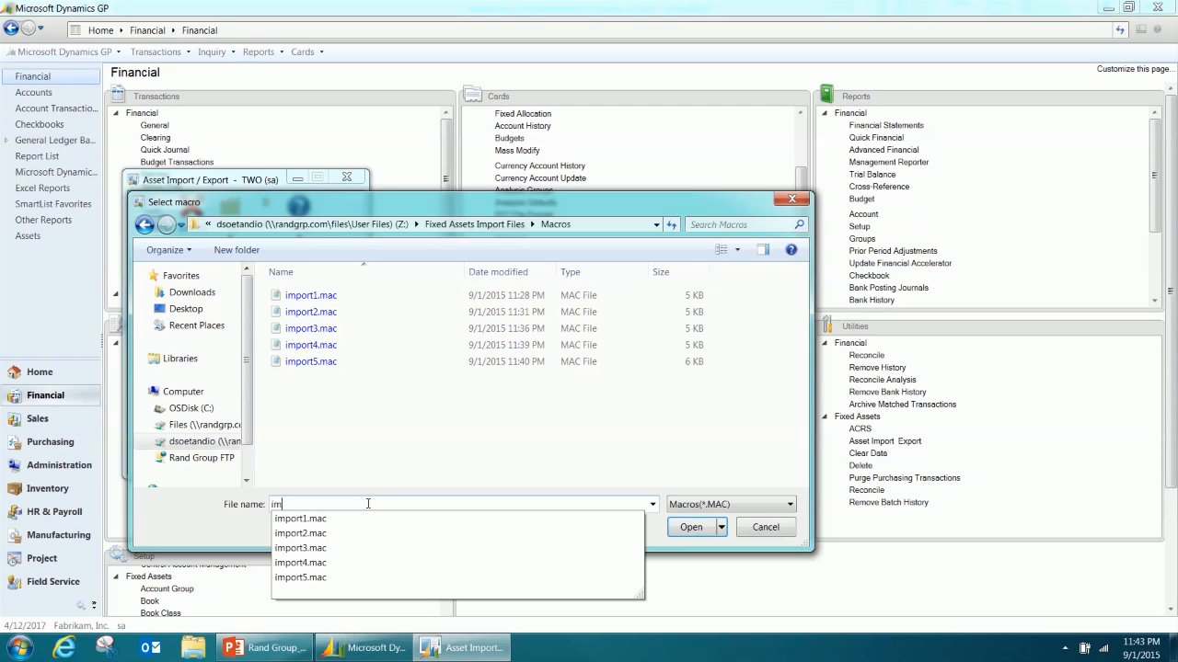
text(port6.mac)
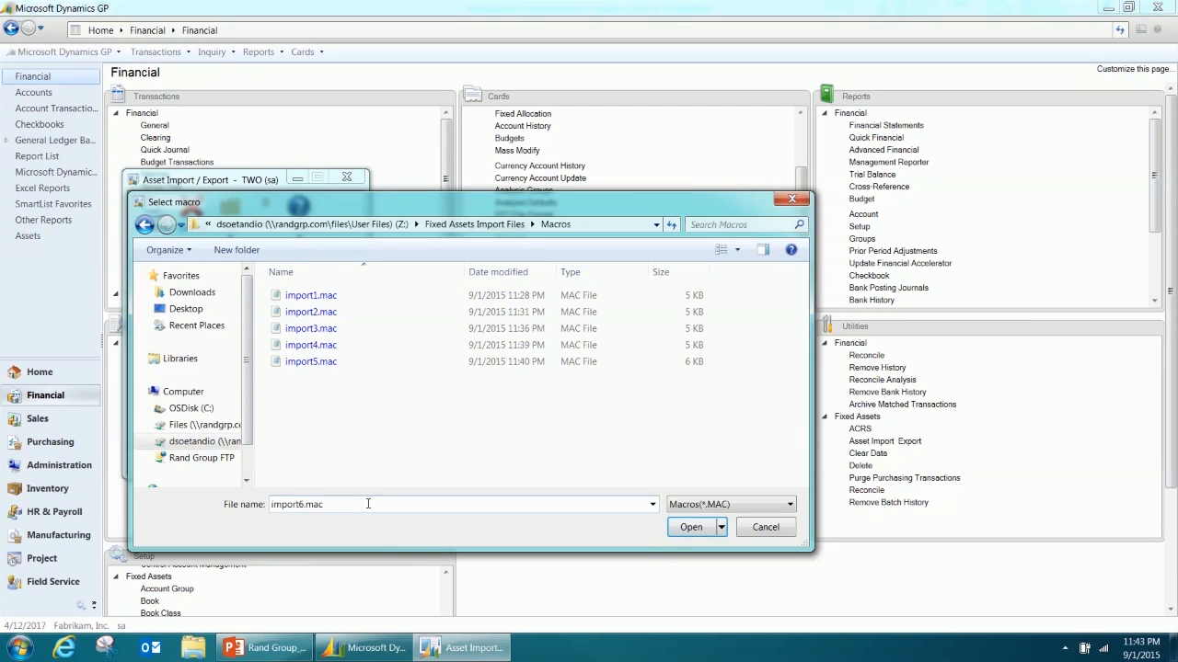
click(688, 527)
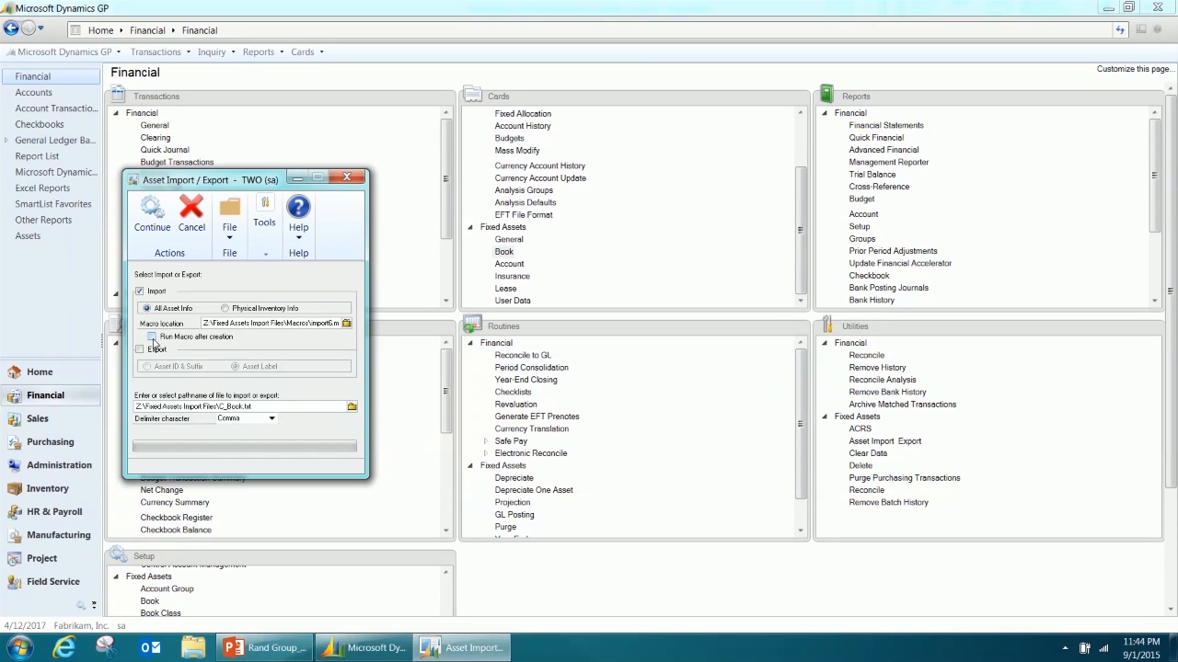
Step: Enable running the macro after creation and choose D_General.txt from the Fixed Assets Import Files folder as the import file
click(153, 338)
click(352, 408)
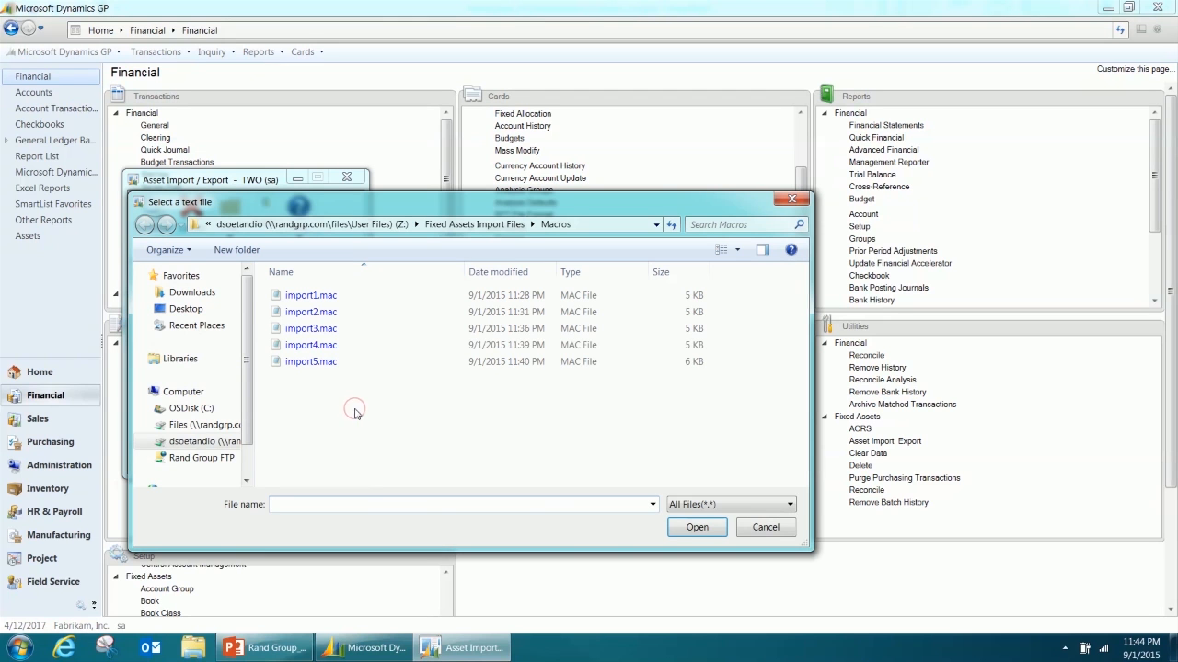
click(474, 224)
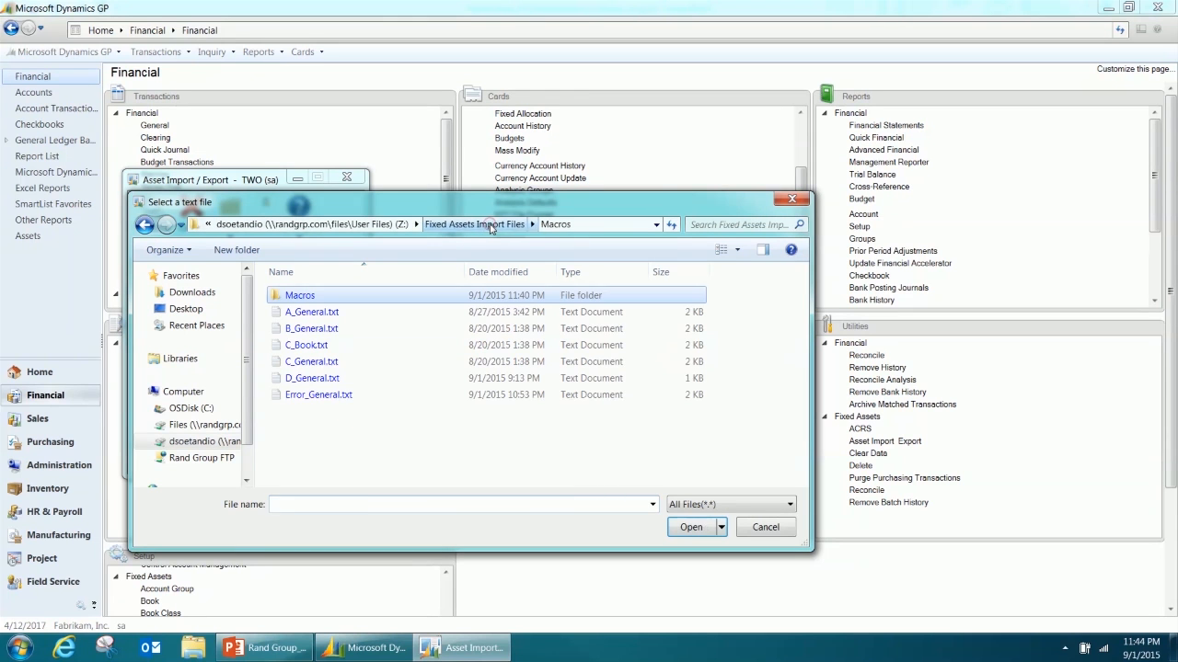
click(313, 379)
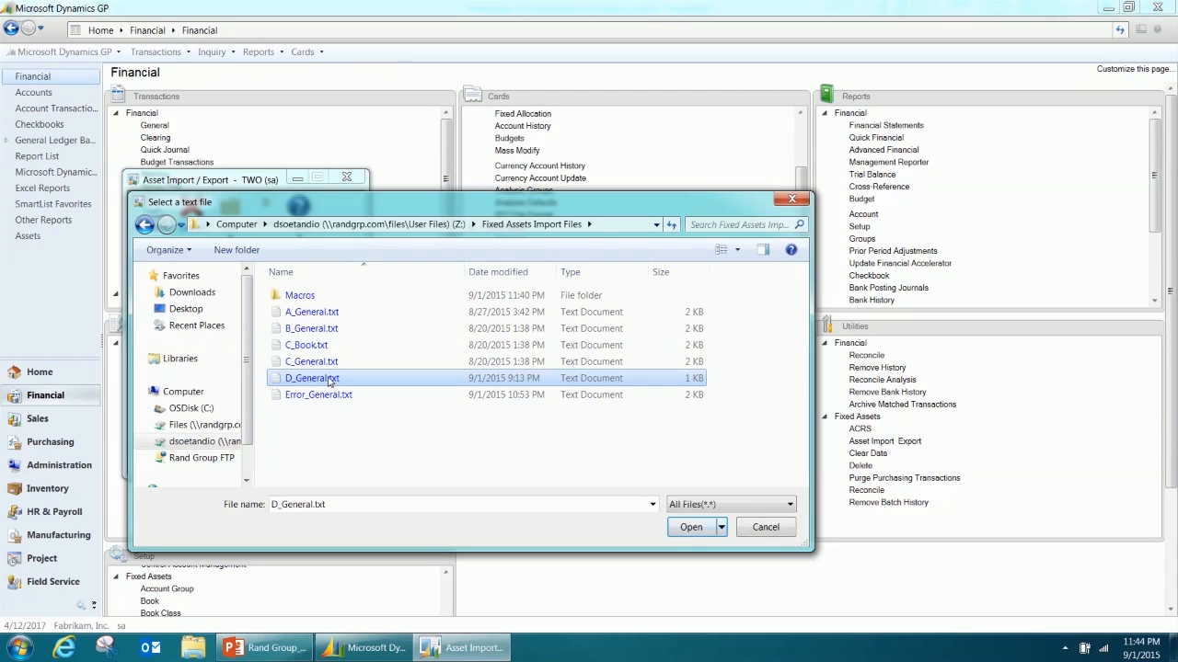
click(688, 527)
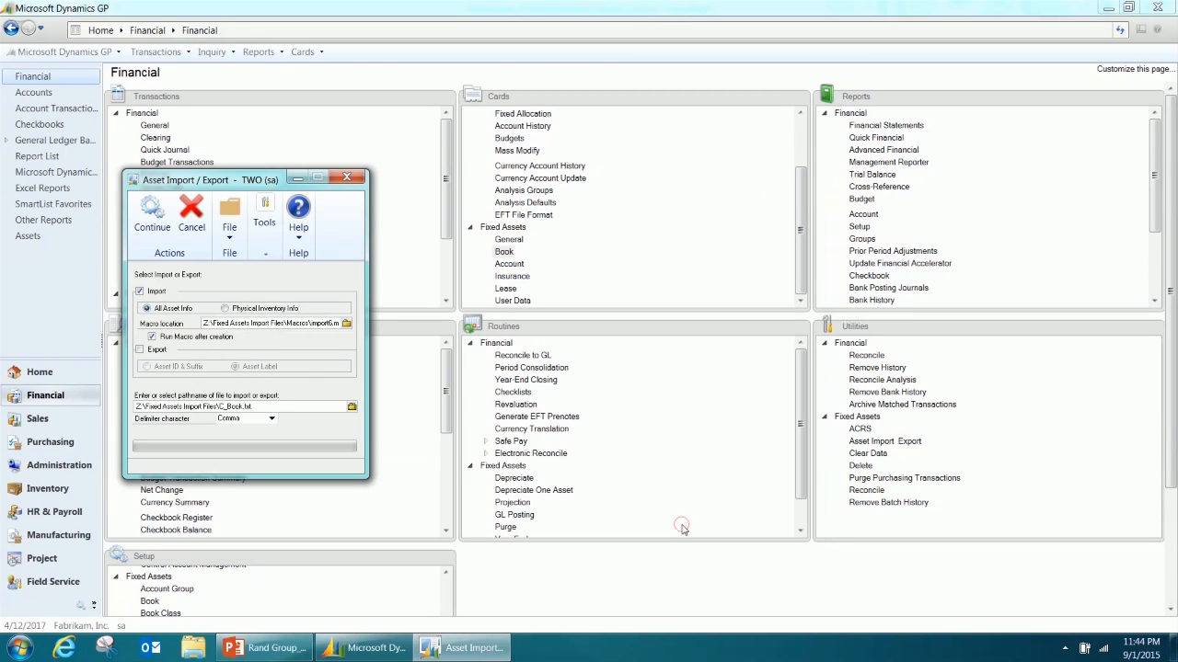
Step: Set the delimiter character to Tab and run the asset import
click(272, 419)
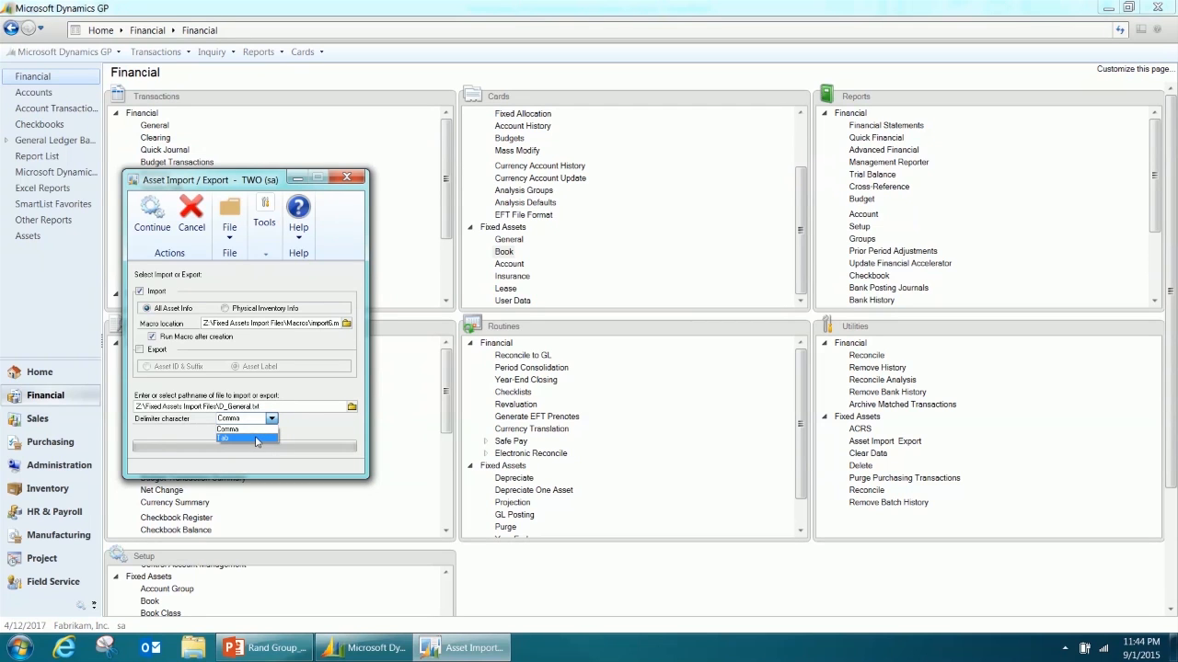
click(255, 440)
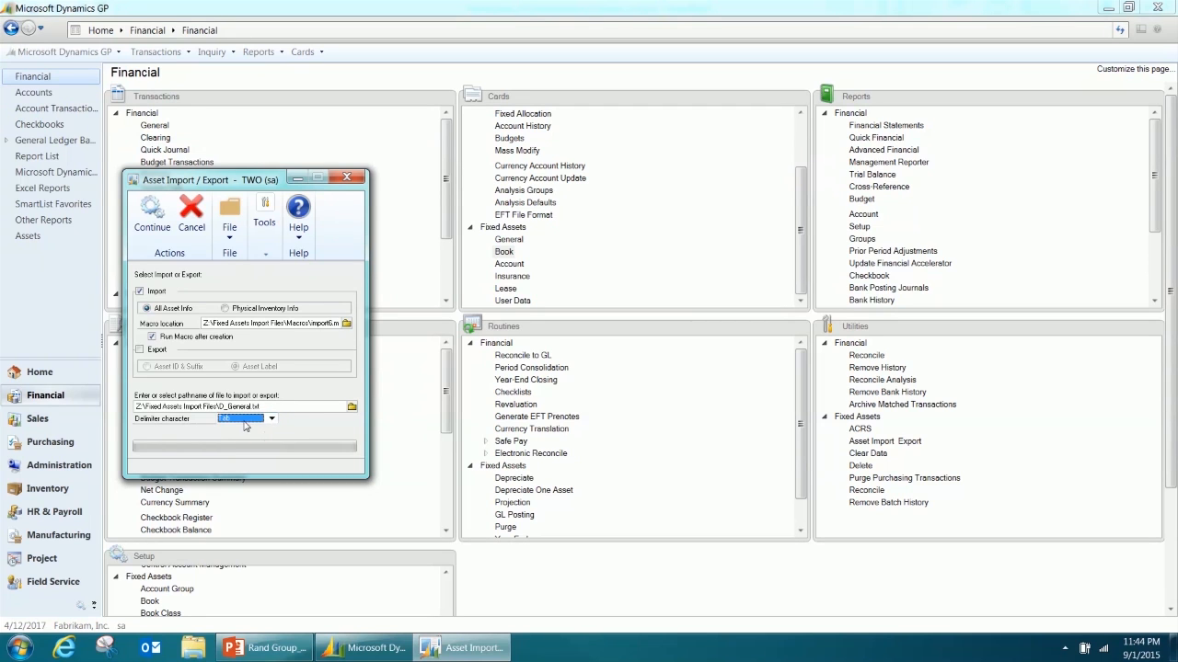
click(154, 228)
click(560, 366)
Step: Look up the assets in the fixed assets General card to check the import from D_General.txt
click(510, 240)
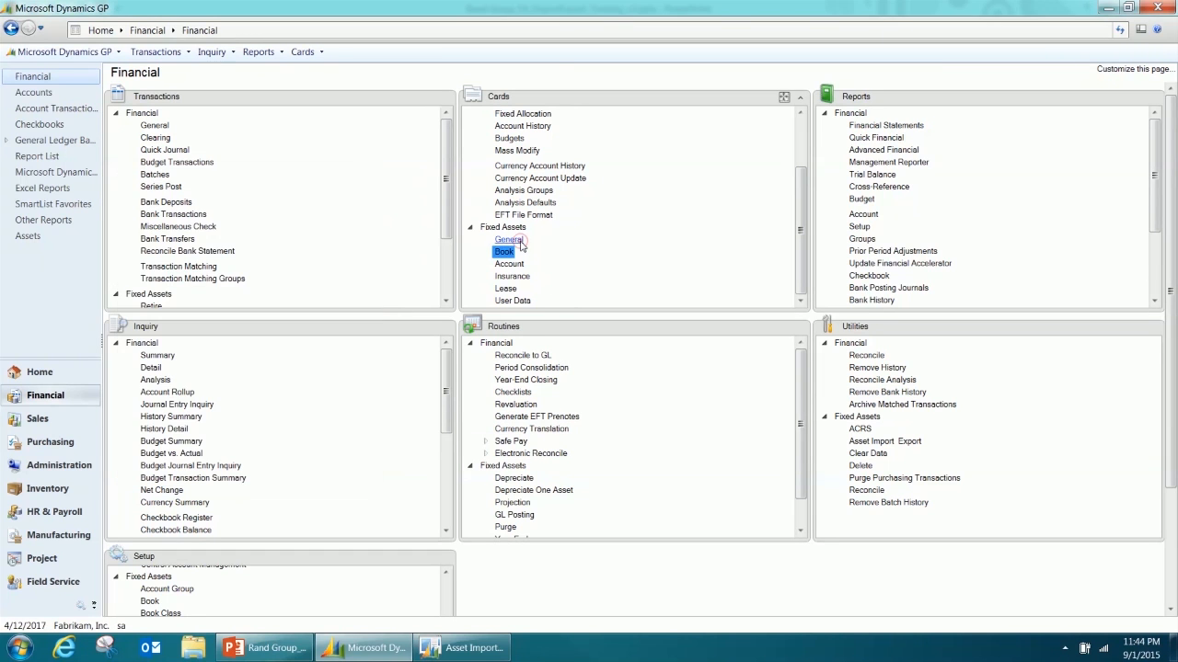
click(511, 240)
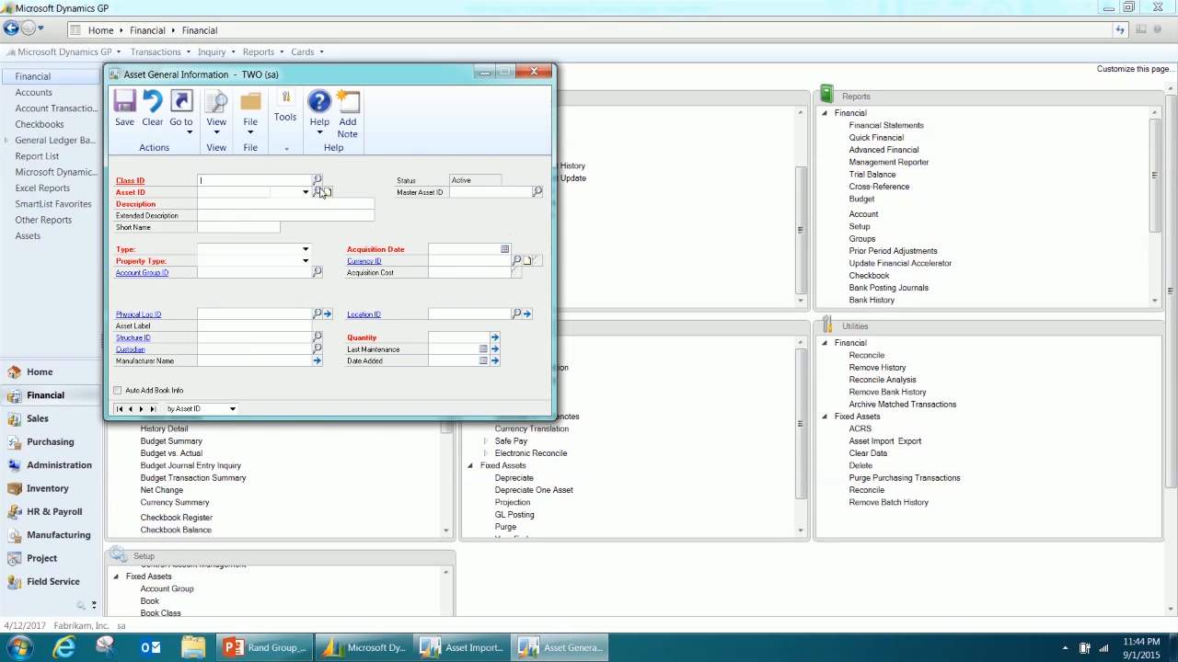
click(316, 192)
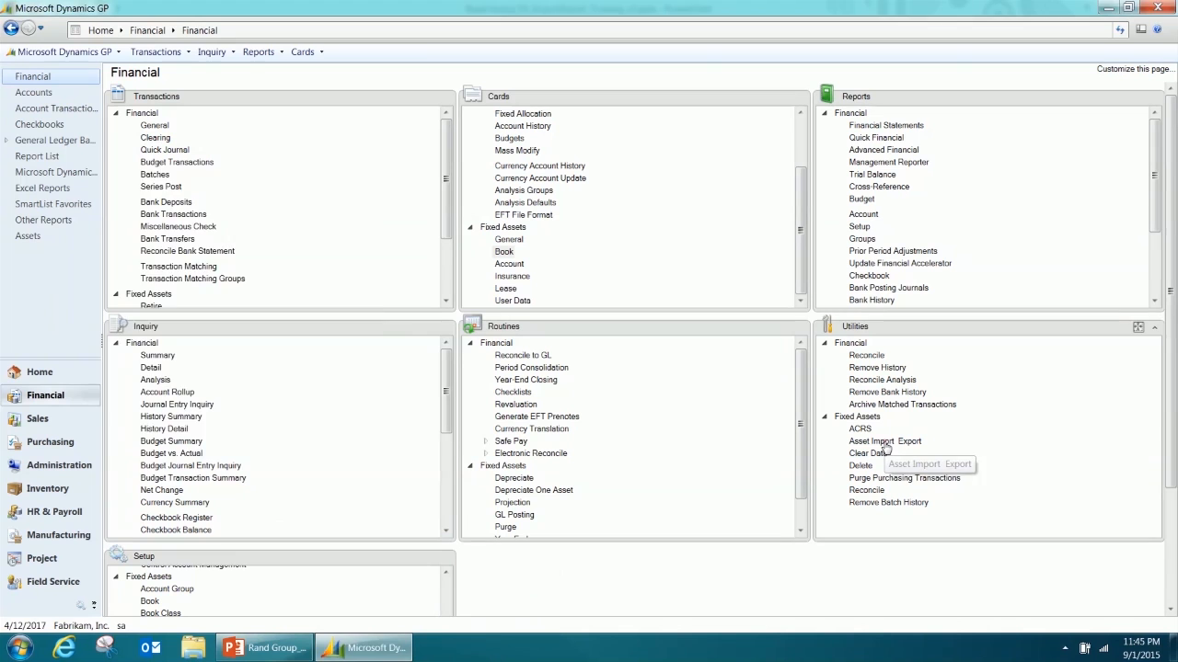
Step: Reopen Asset Import / Export, enable Import, and set the macro location to import7.mac in the Macros folder
click(883, 444)
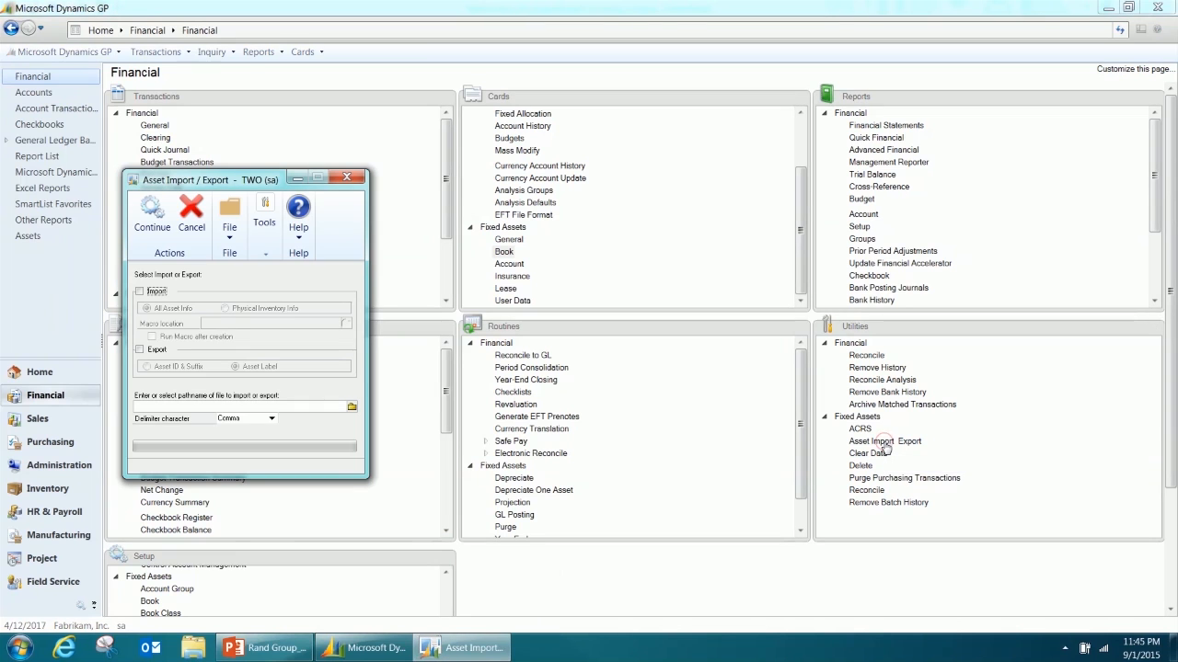
click(155, 292)
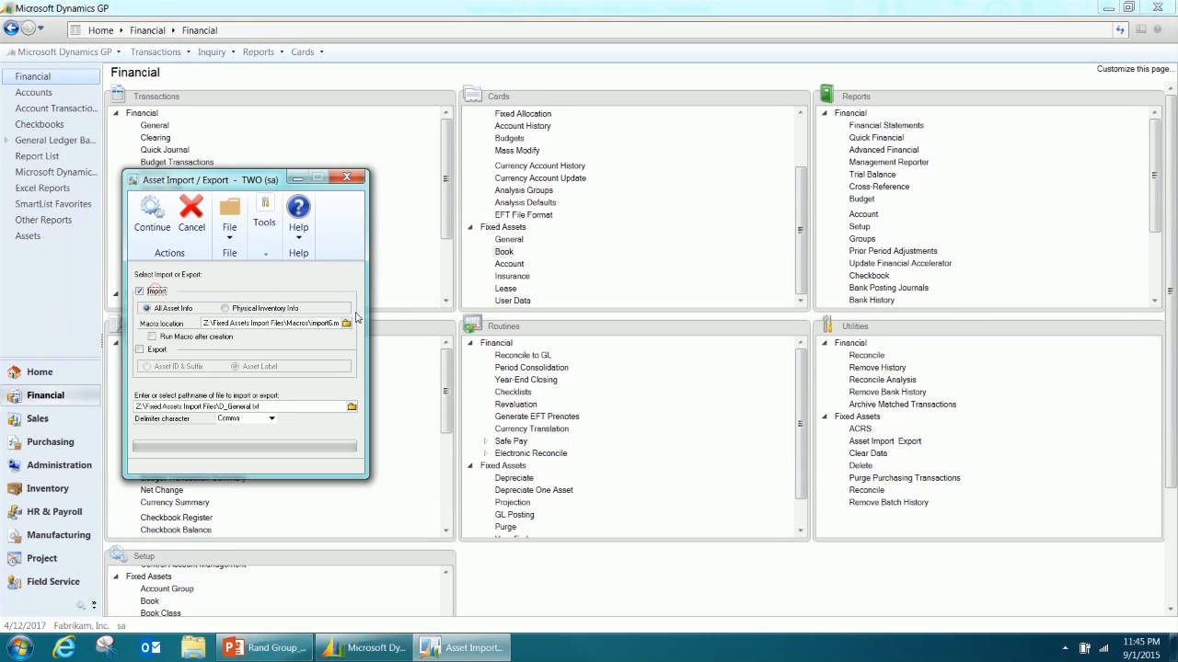
click(346, 323)
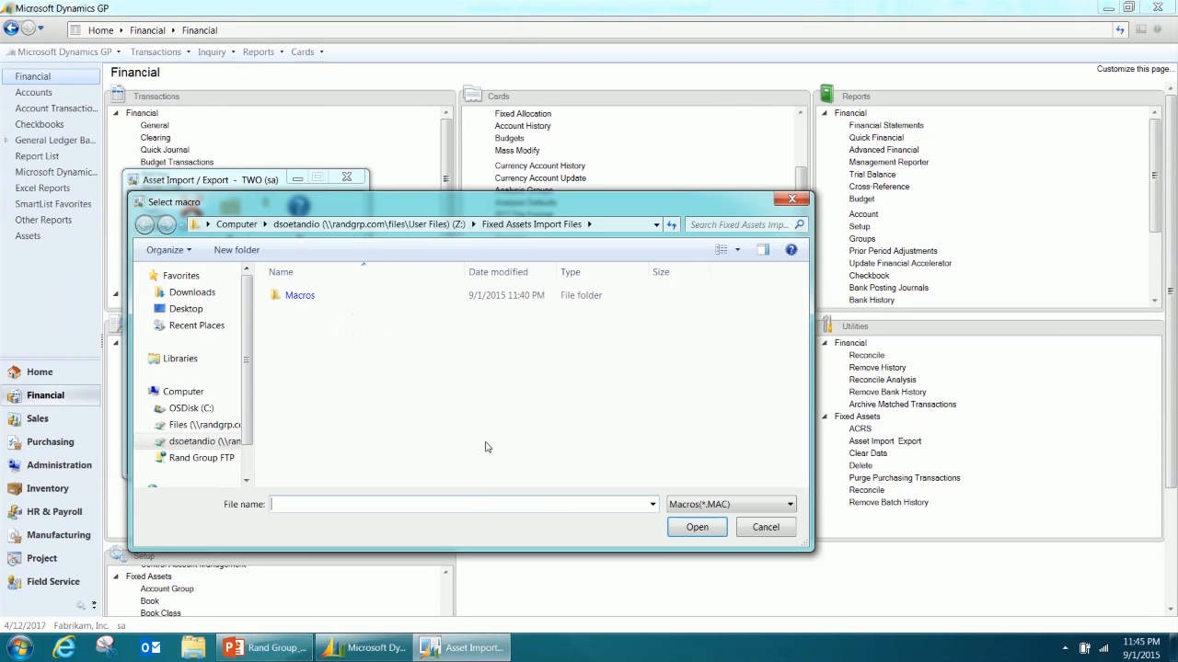
double_click(293, 296)
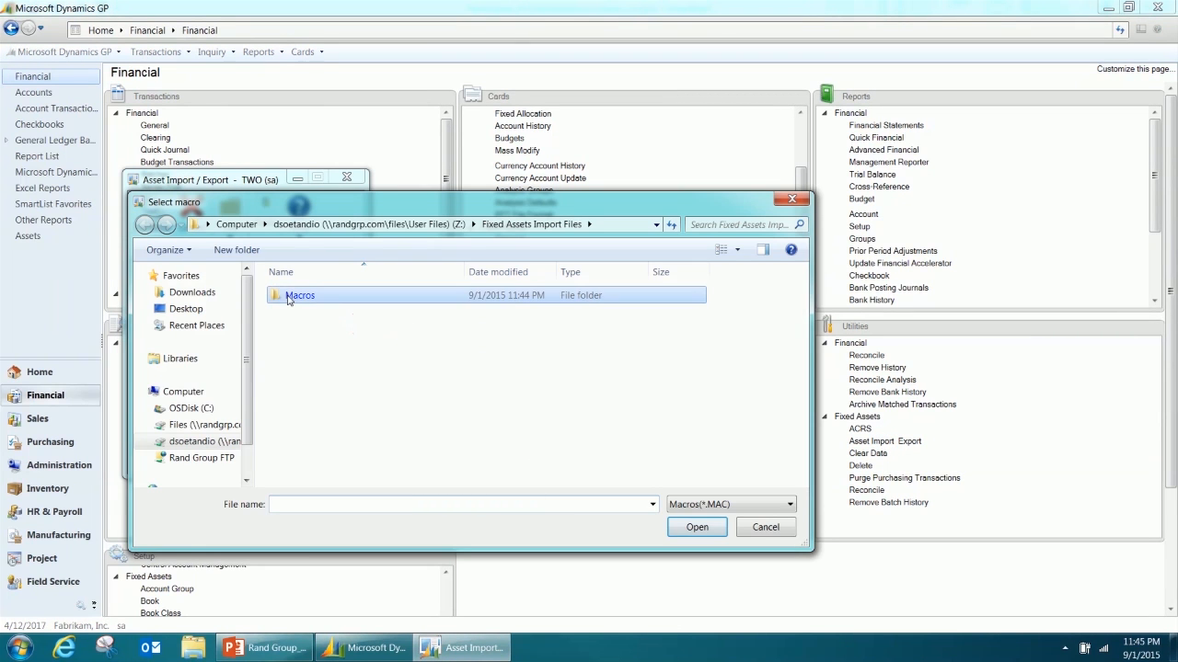
click(307, 504)
text(impo)
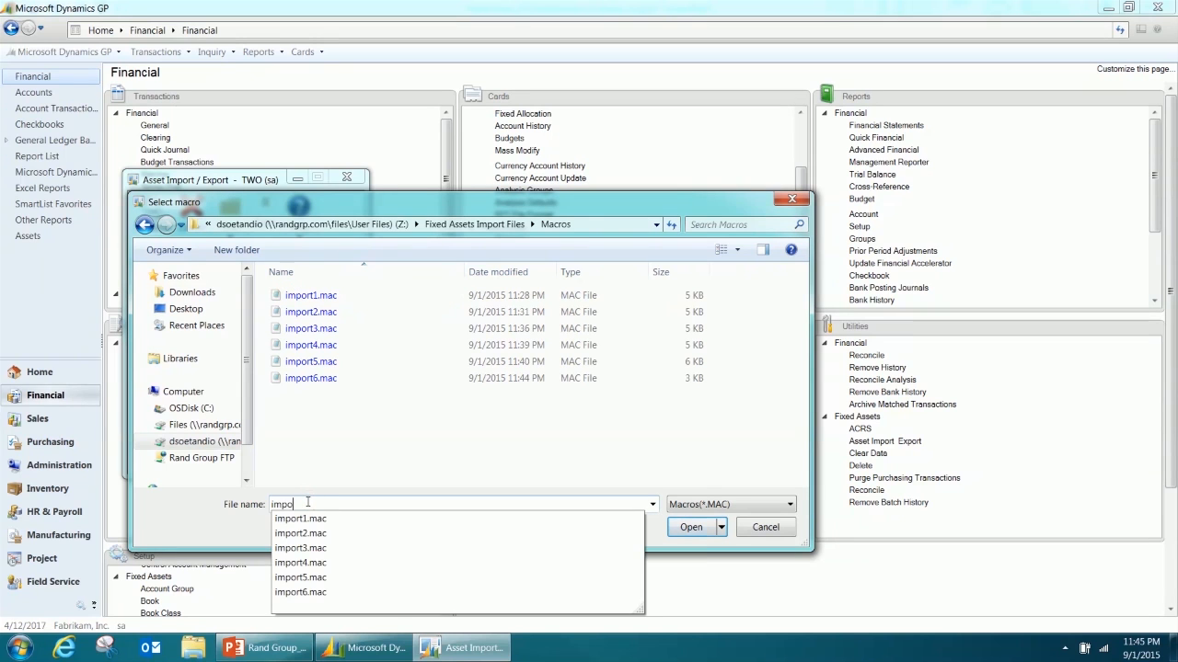
text(ty)
key(BackSpace)
text(rt7)
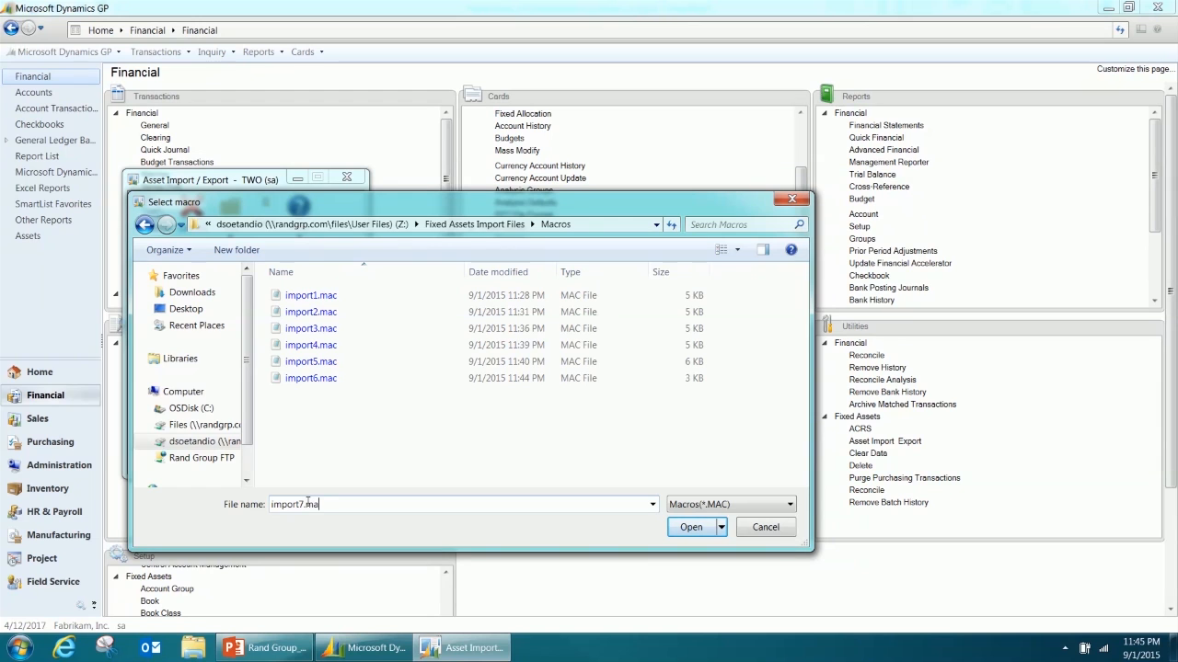
click(690, 527)
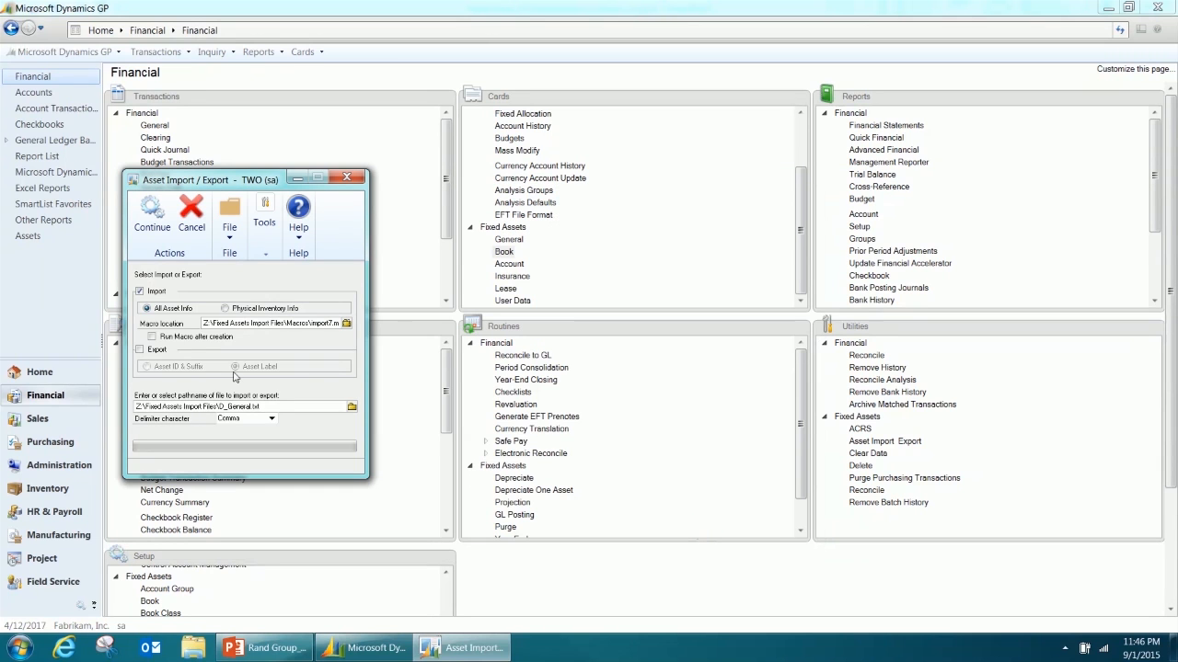
Step: Enable running the macro after creation and choose Error_General.txt from the Fixed Assets Import Files folder as the import file
click(153, 336)
click(352, 407)
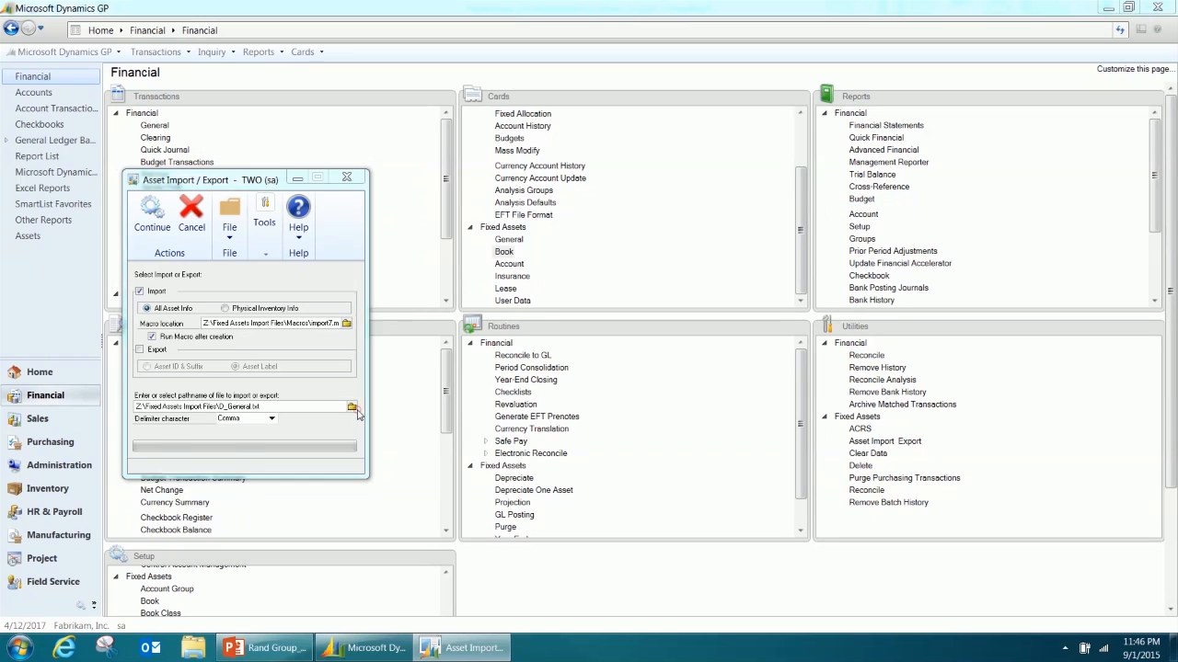
click(456, 225)
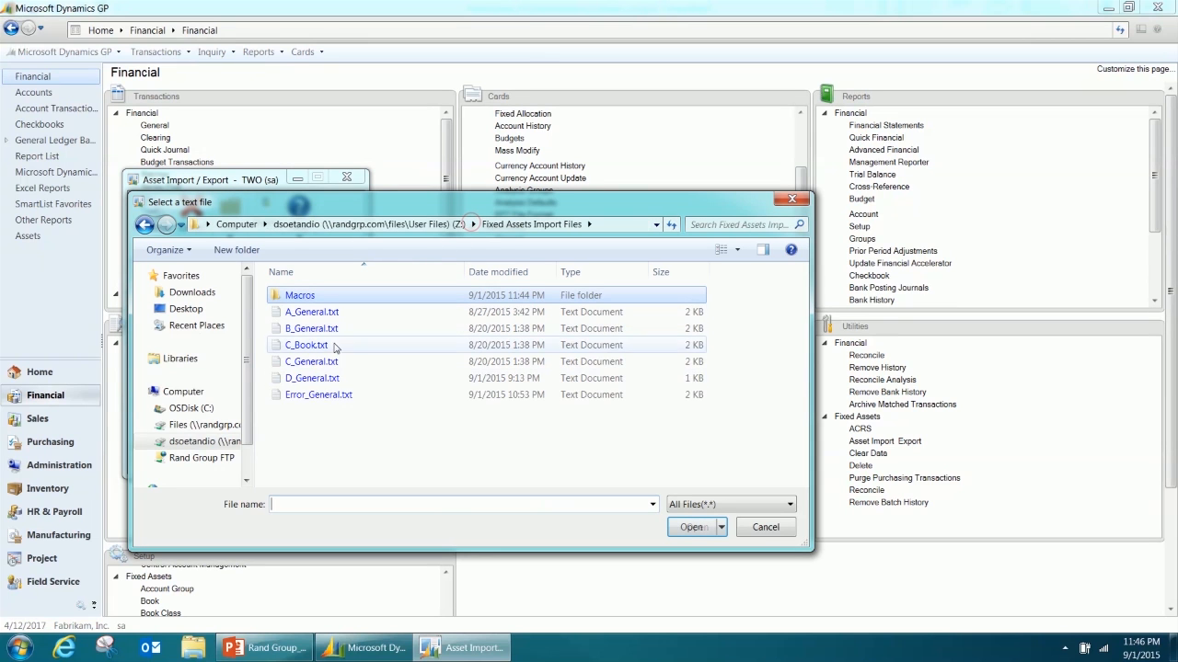
click(304, 392)
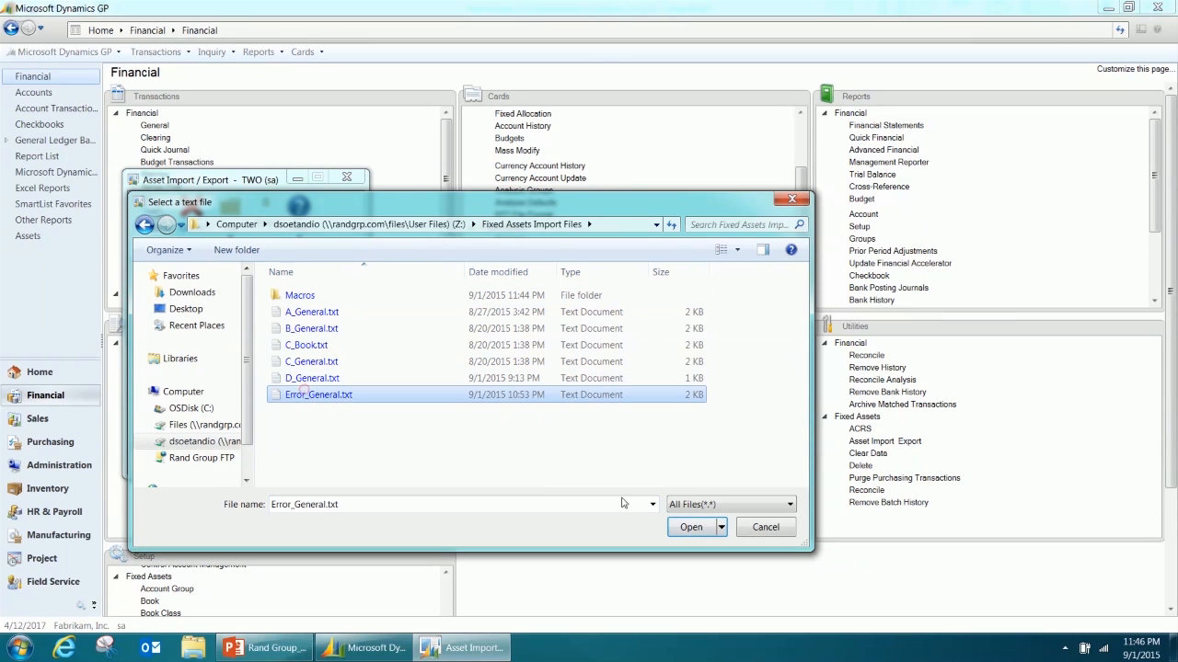
click(690, 527)
Step: Set the delimiter character to Tab and run the asset import from Error_General.txt, dismissing any messages
click(264, 420)
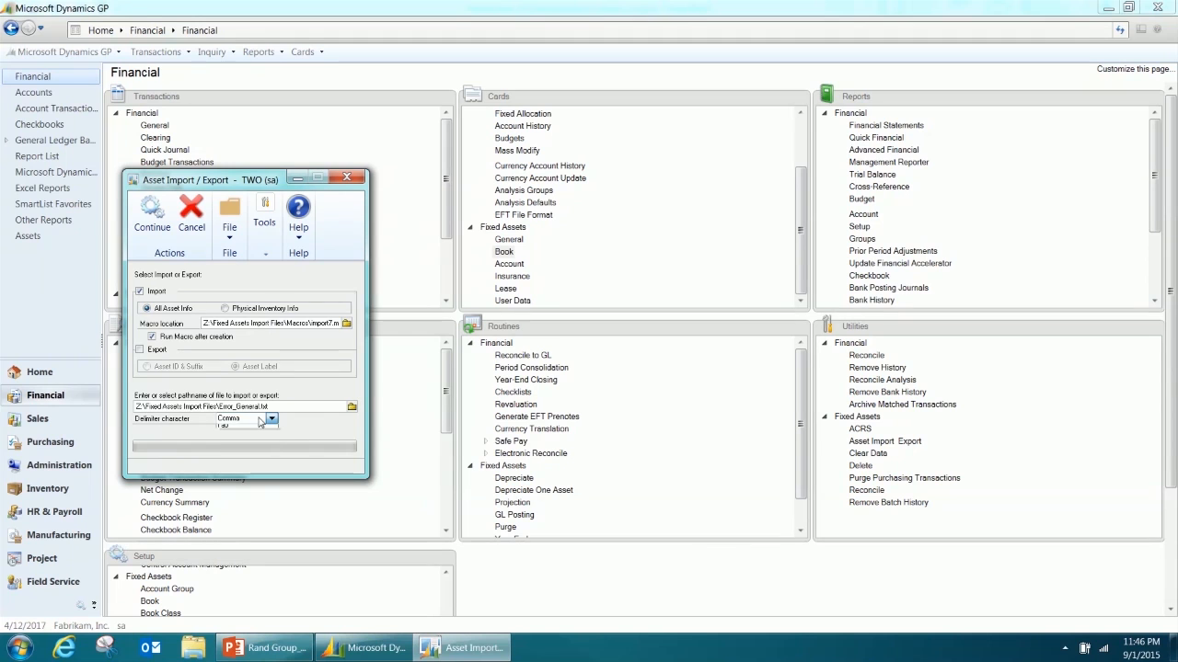
click(244, 441)
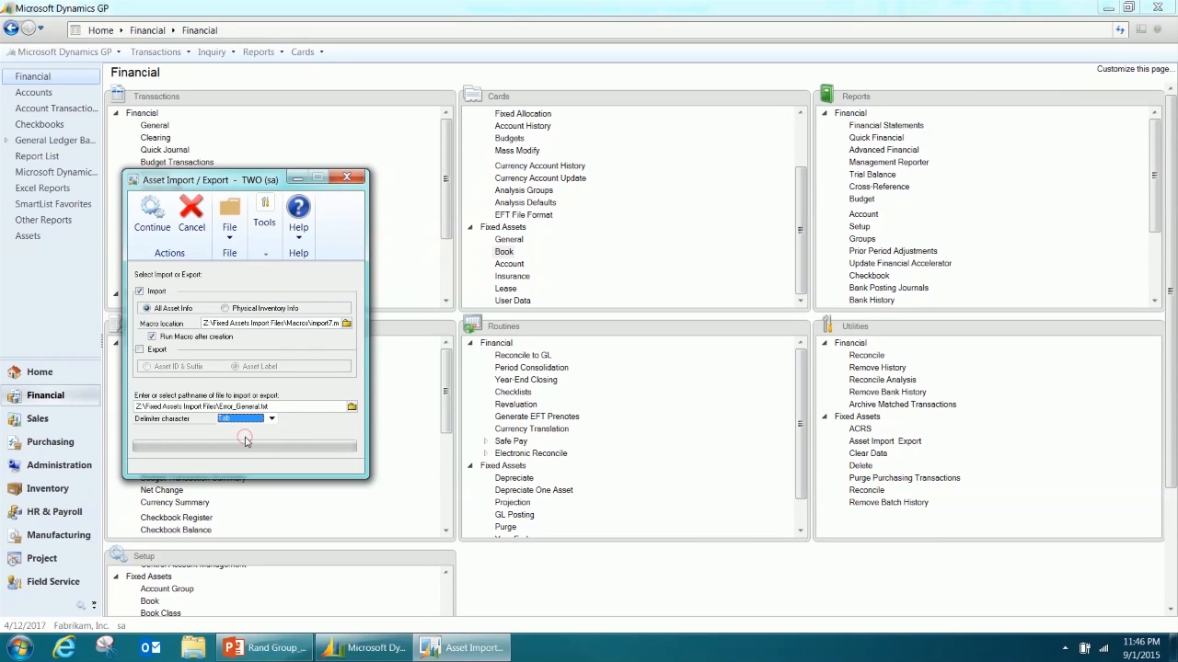
click(152, 214)
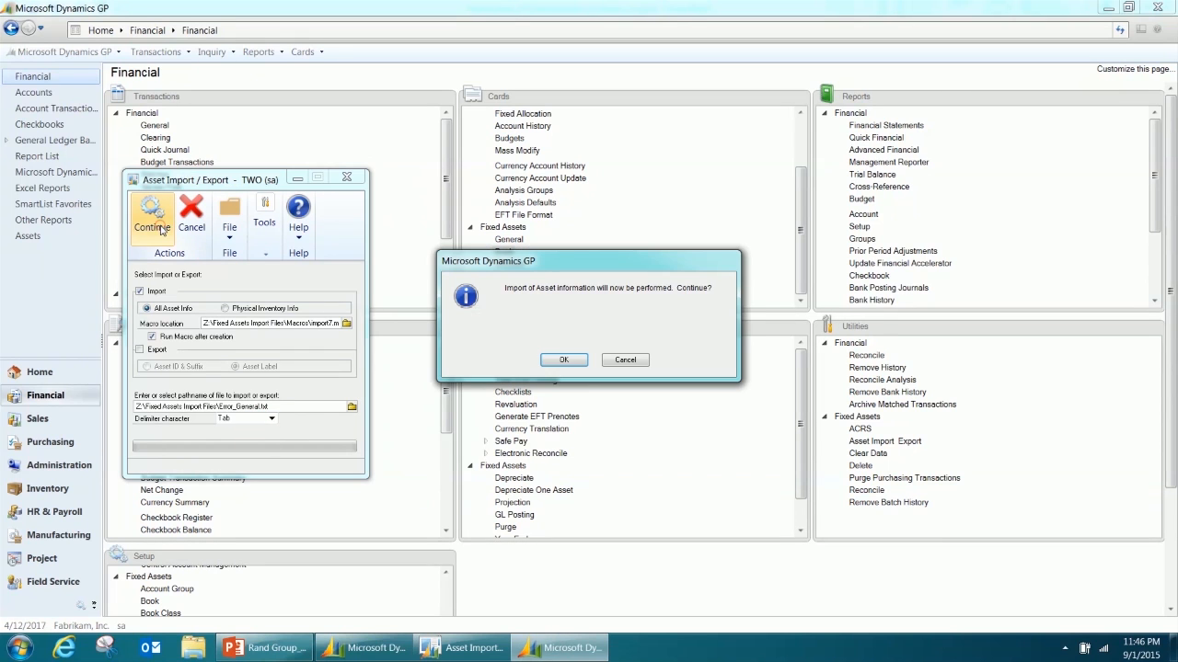
click(565, 360)
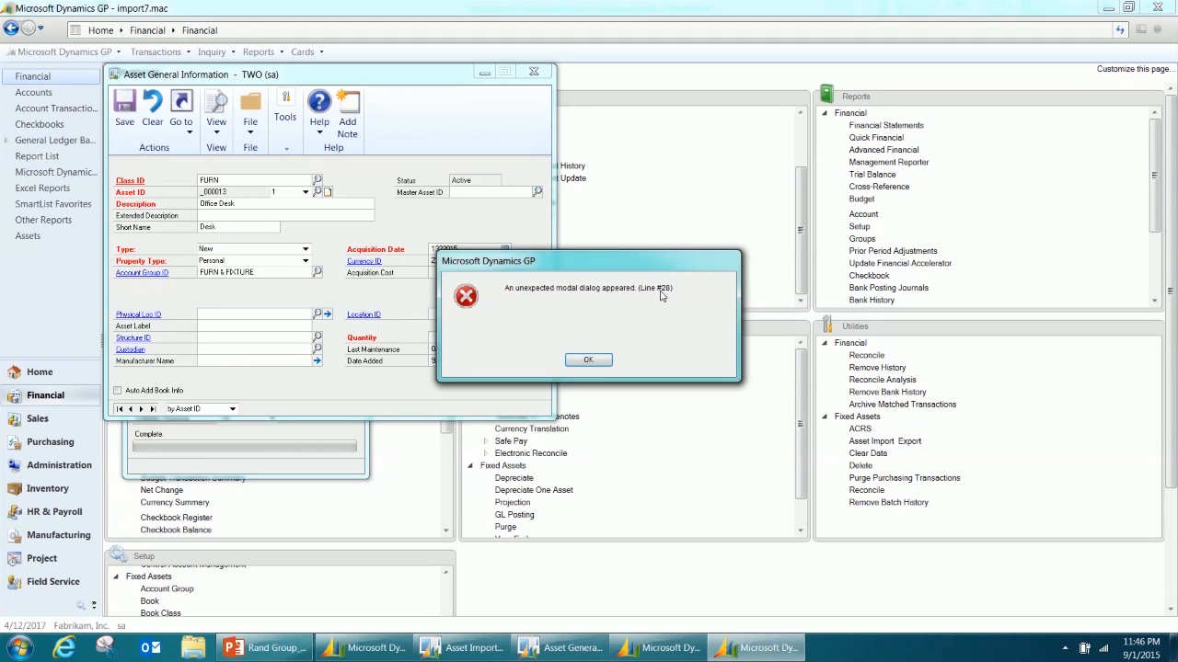
click(586, 362)
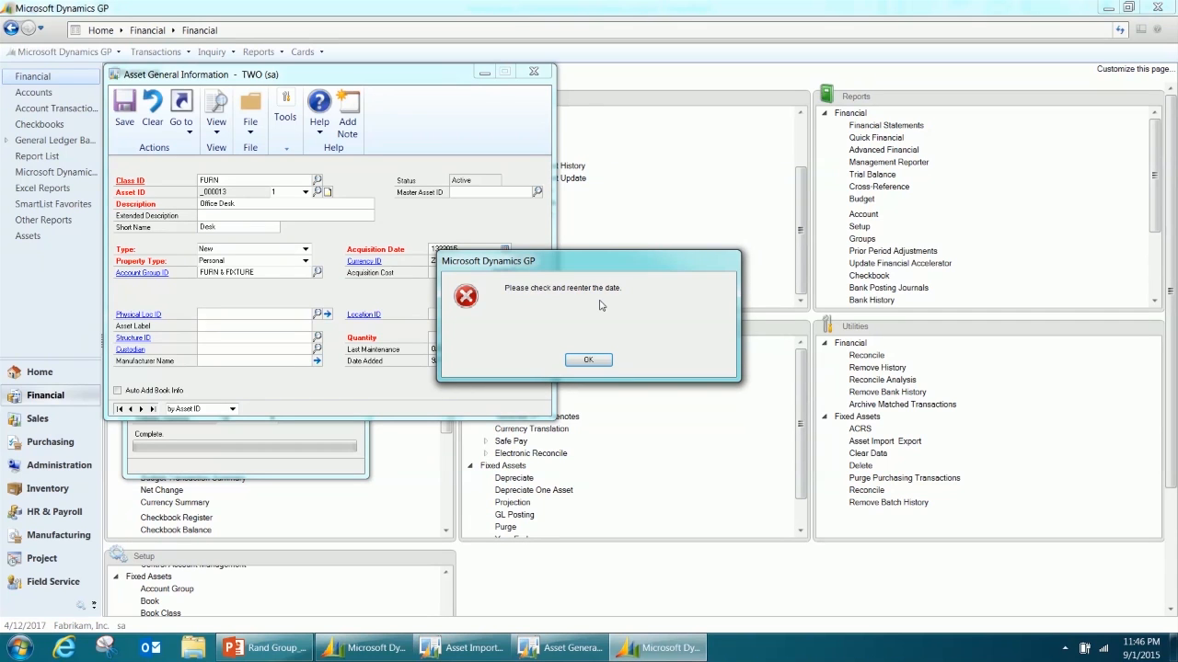
click(584, 361)
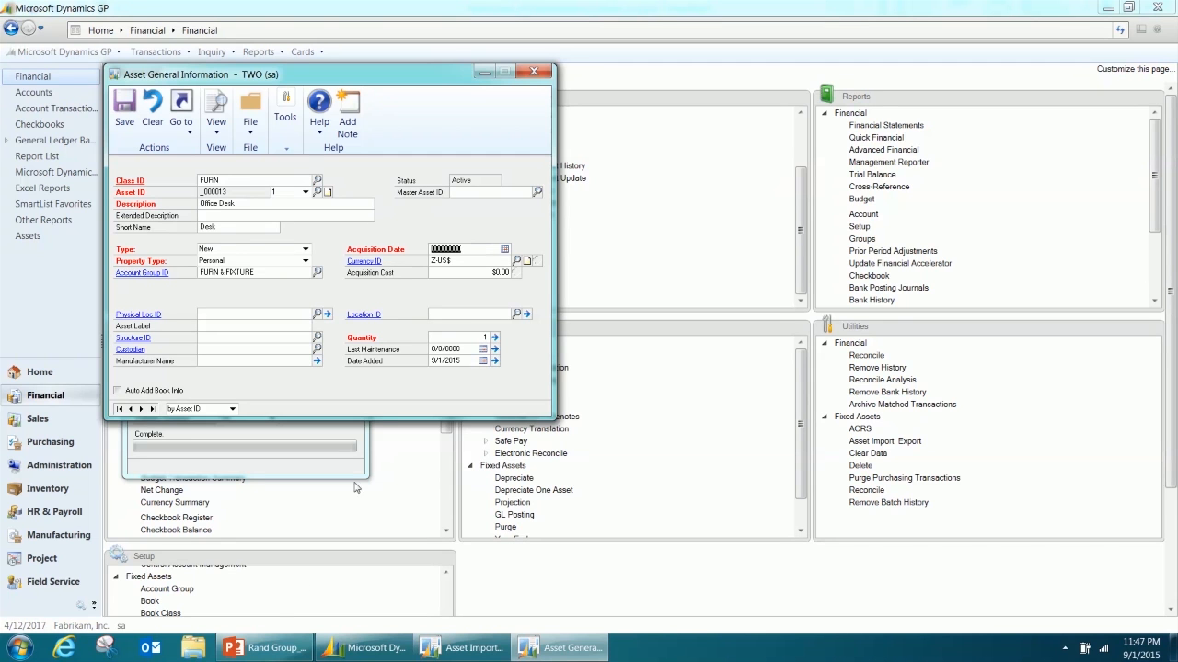
Step: Open import7.mac from the Macros folder inside Fixed Assets Import Files on the Z: drive and maximize it
click(197, 651)
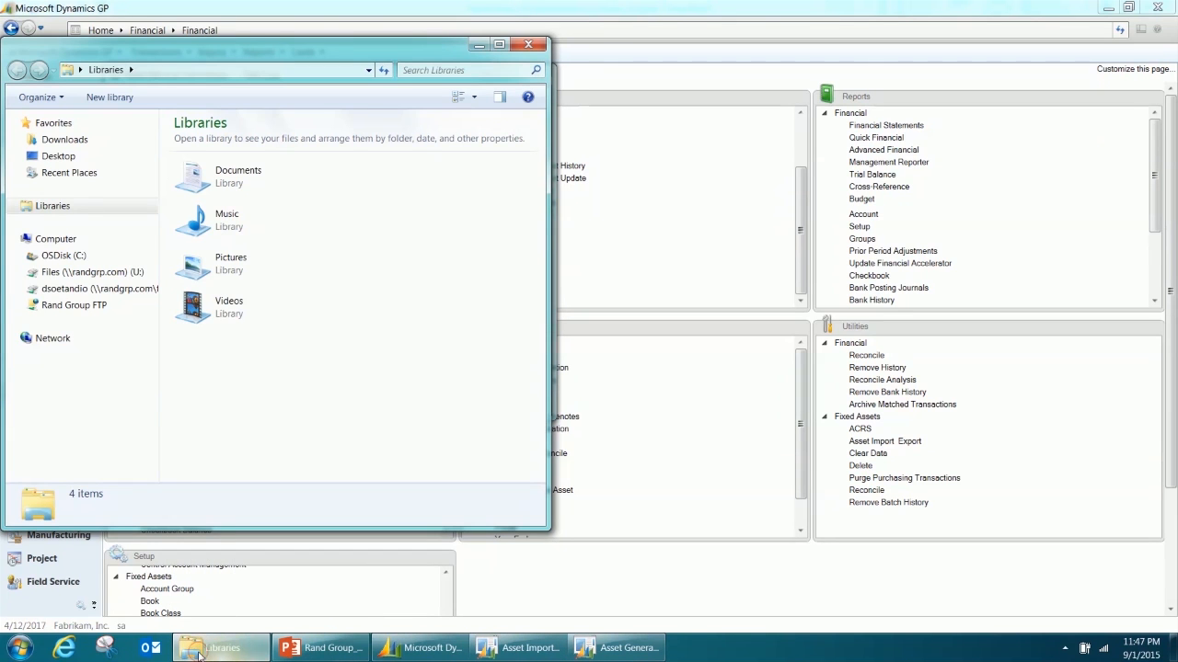
click(138, 289)
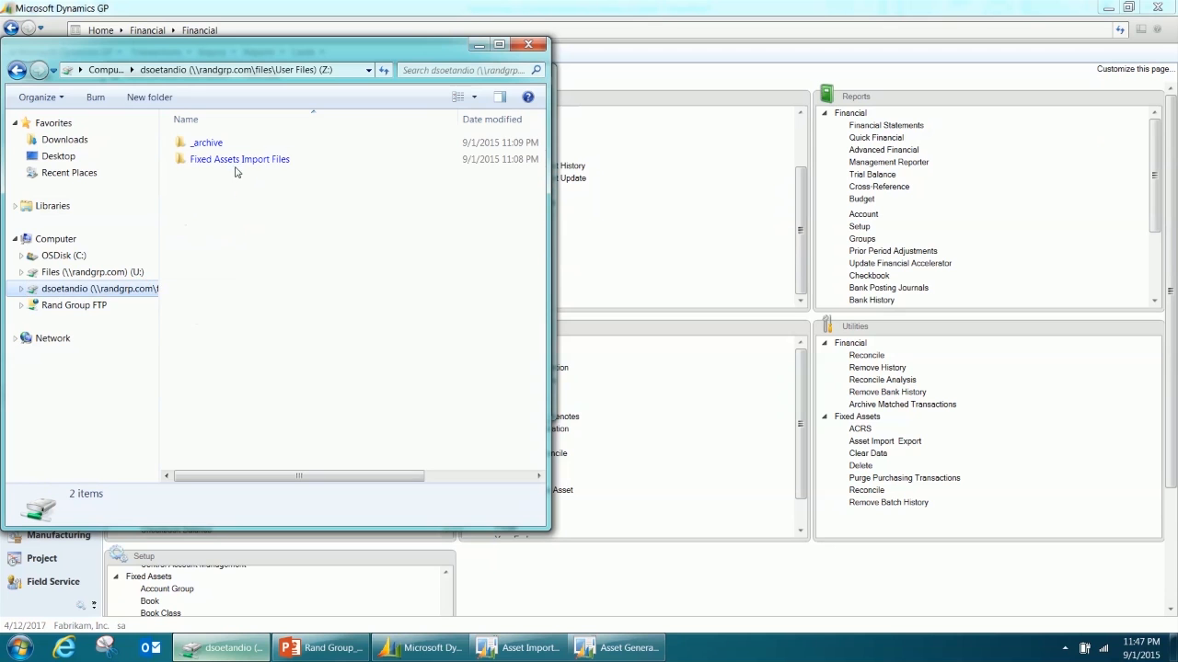
double_click(241, 160)
double_click(215, 144)
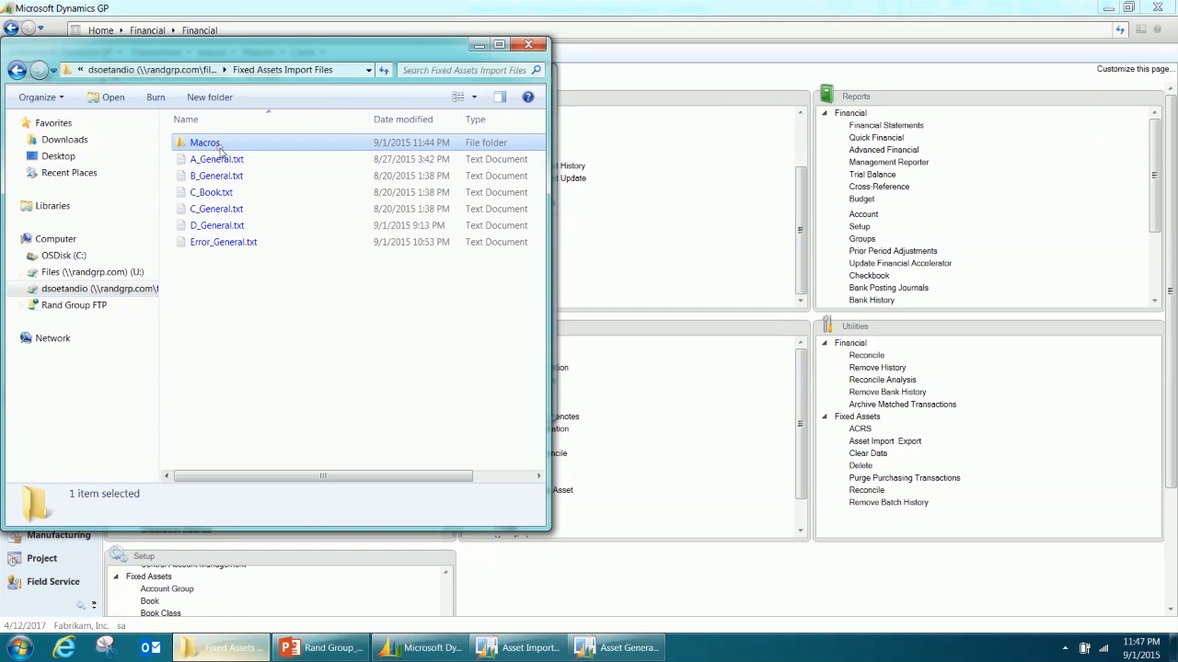
click(222, 243)
double_click(222, 242)
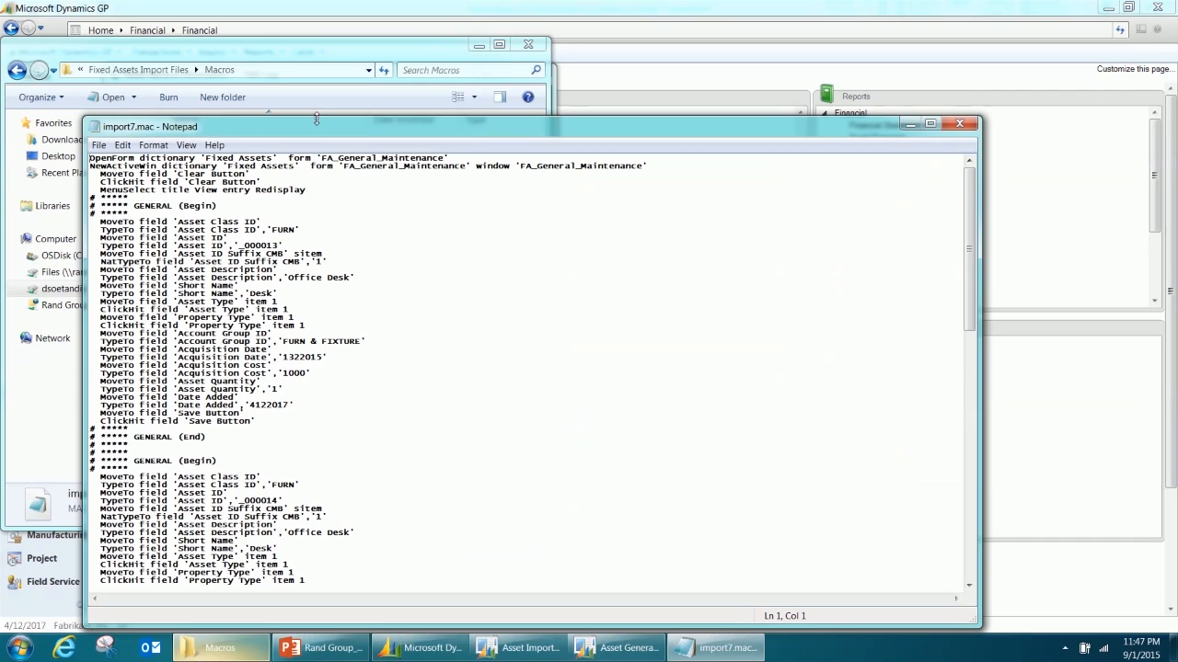
drag(316, 126, 363, 6)
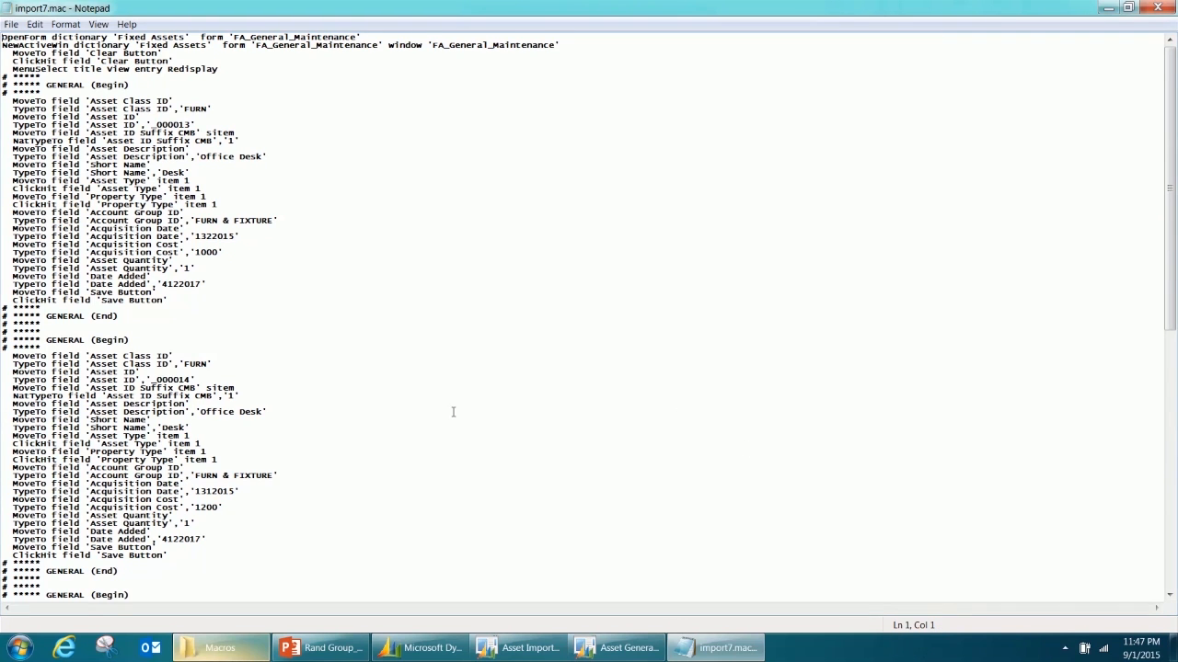
Step: Examine the macro lines for asset _000013, especially the Acquisition Date entry, and close the file
click(82, 206)
click(105, 376)
click(107, 290)
click(107, 252)
drag(105, 252, 150, 252)
drag(112, 236, 201, 245)
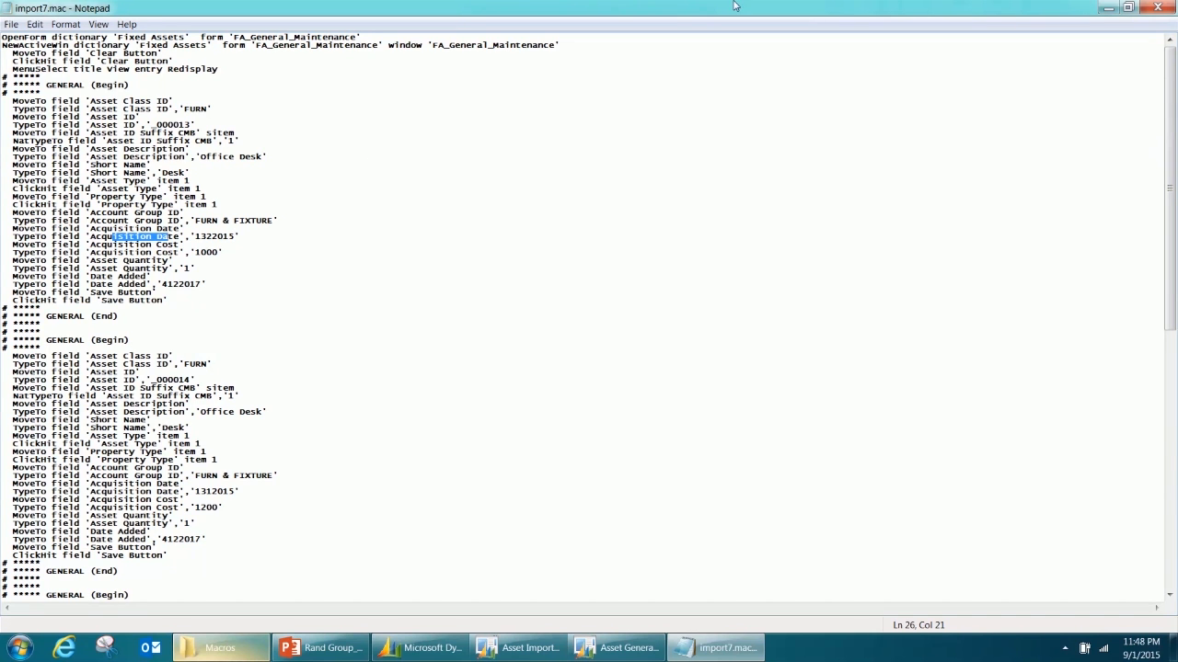
click(1159, 8)
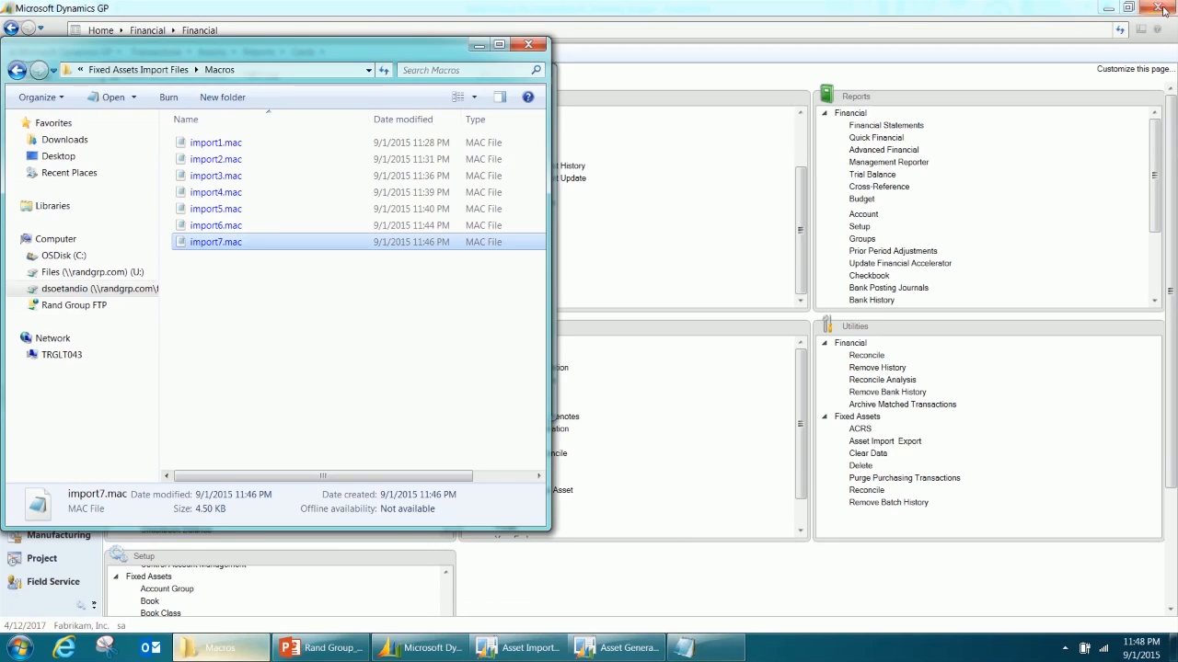
Step: Correct the acquisition date of asset _000013 to 1312015 in Error_General.txt, and save the file
click(138, 70)
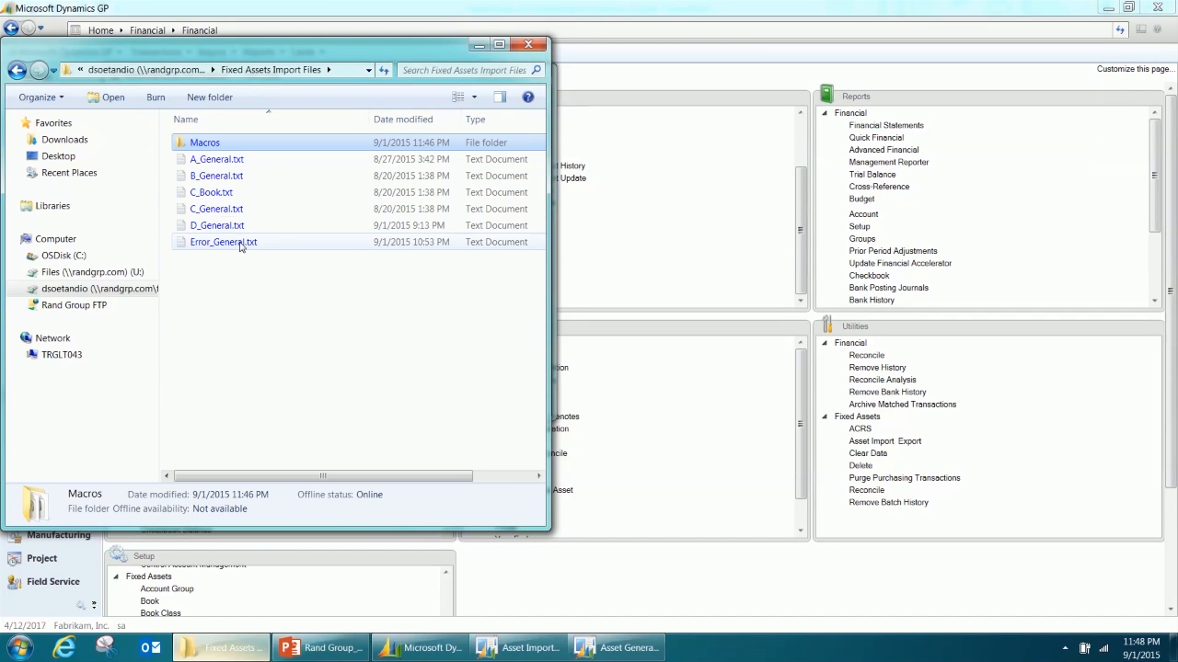
double_click(241, 244)
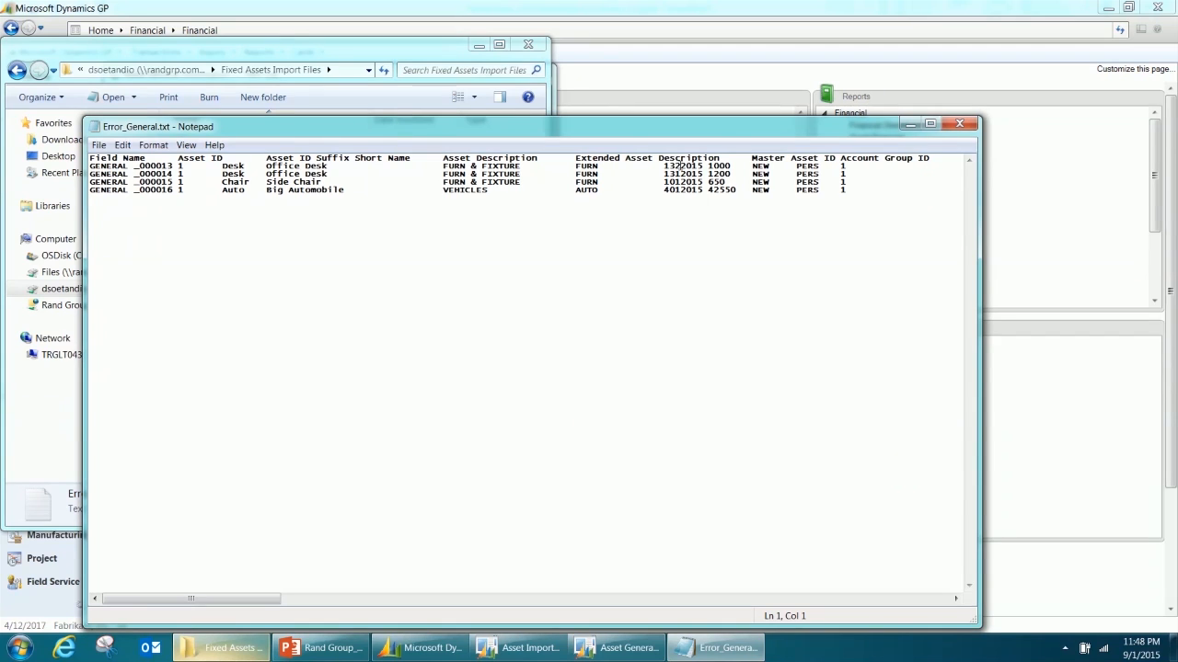
drag(679, 165, 670, 167)
text(31)
click(98, 145)
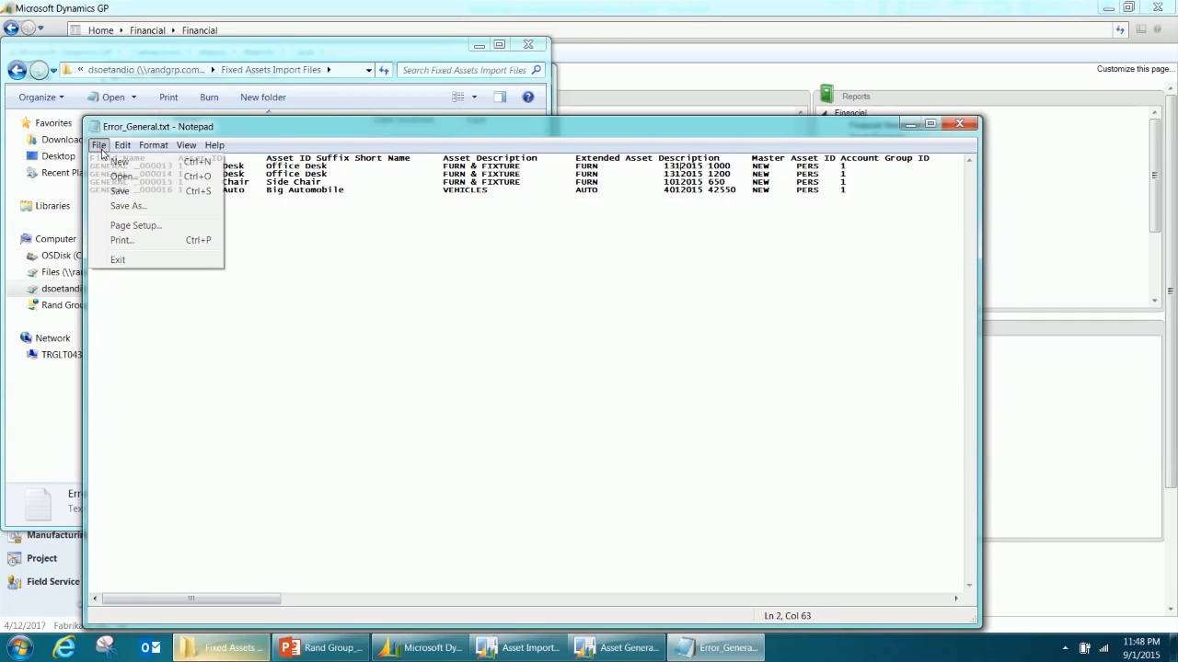
click(119, 190)
click(959, 124)
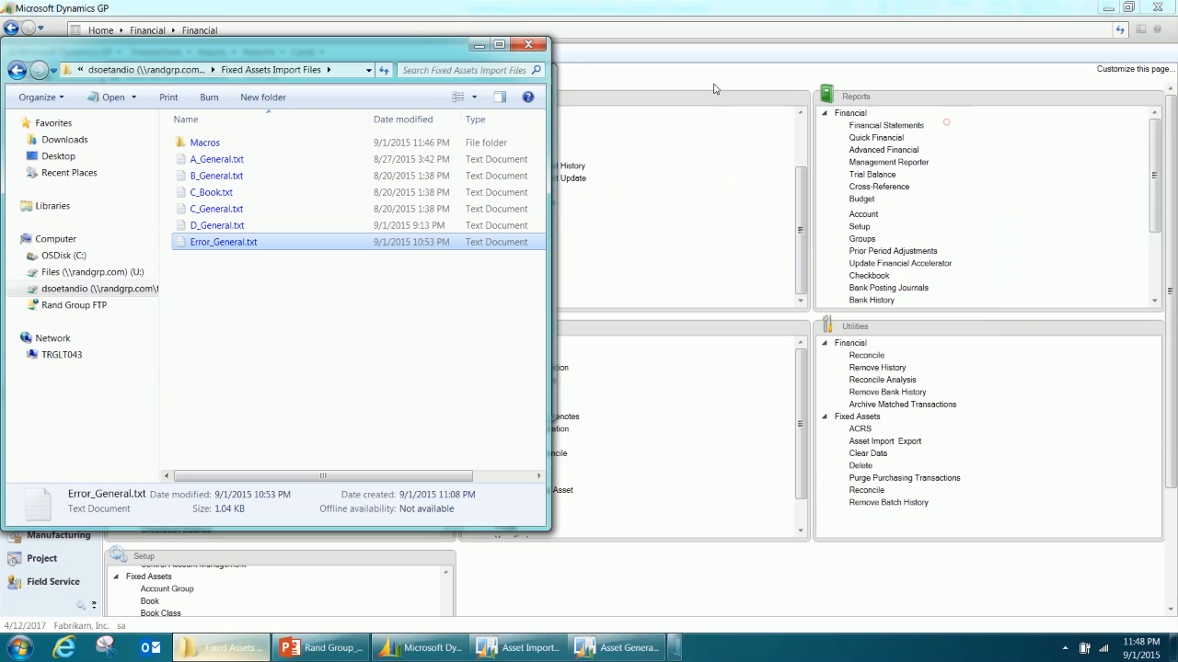
click(531, 48)
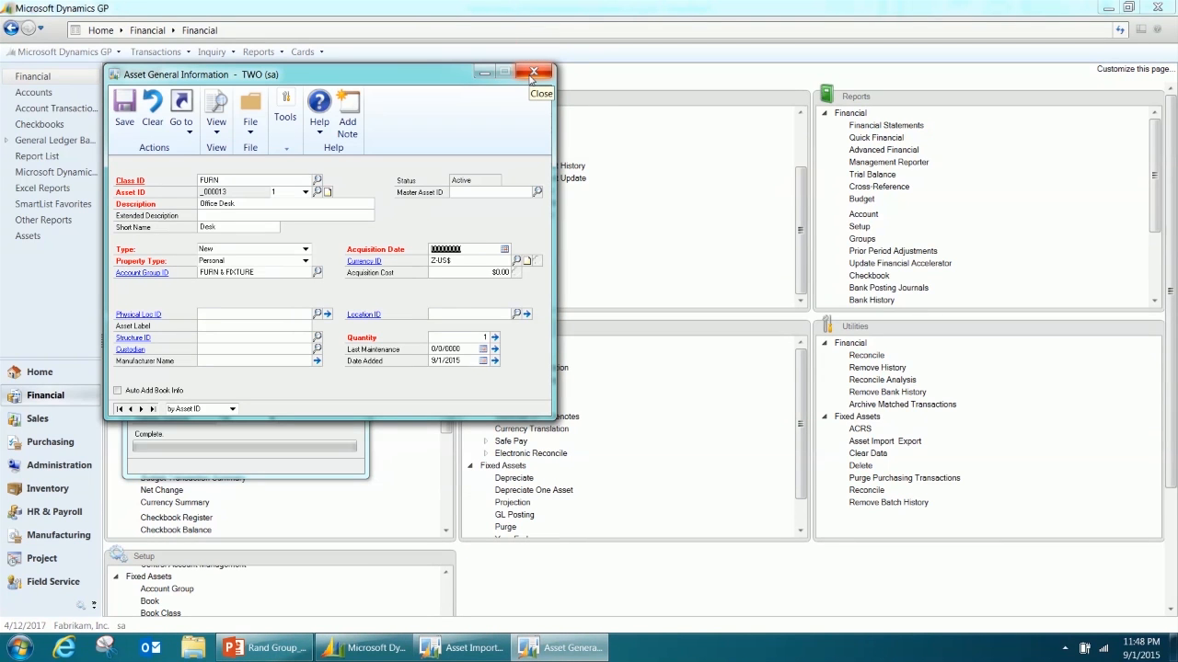
Step: Discard the unsaved asset record in Asset General Information and rerun the import from Error_General.txt
click(534, 73)
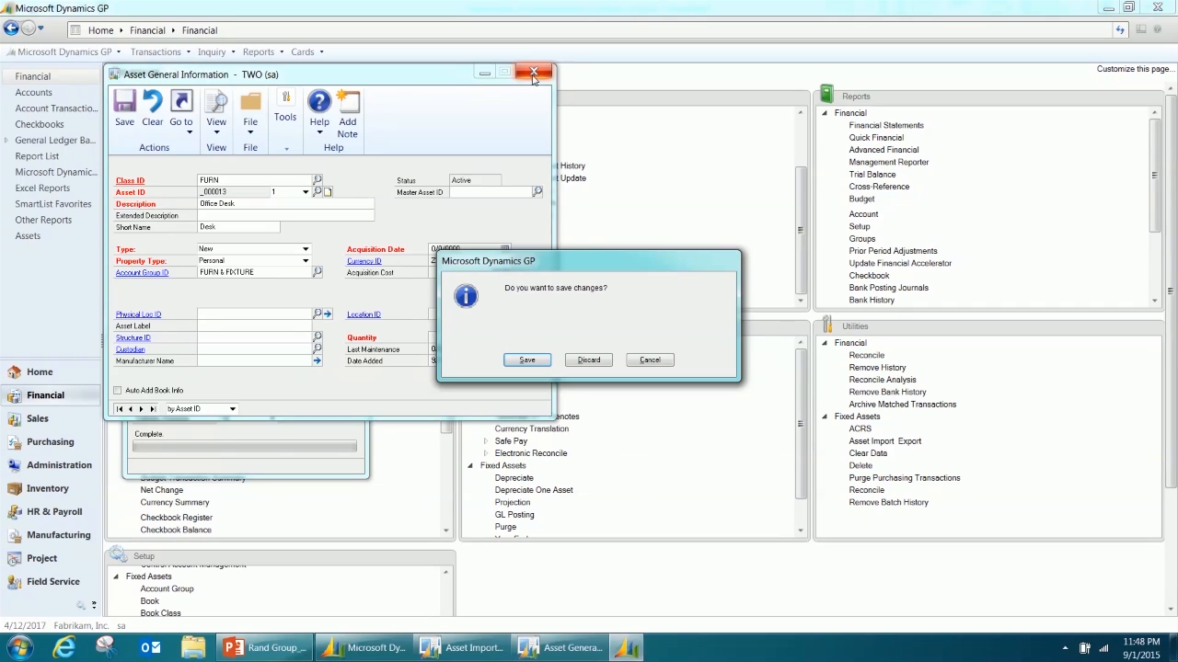
click(593, 358)
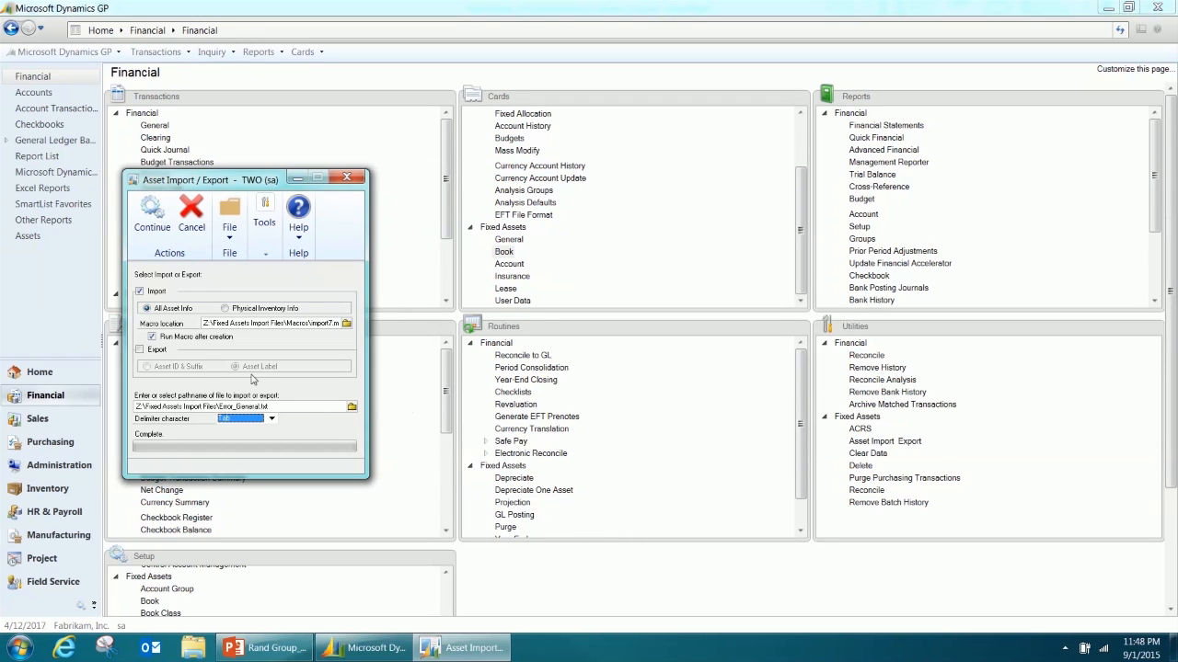
click(157, 228)
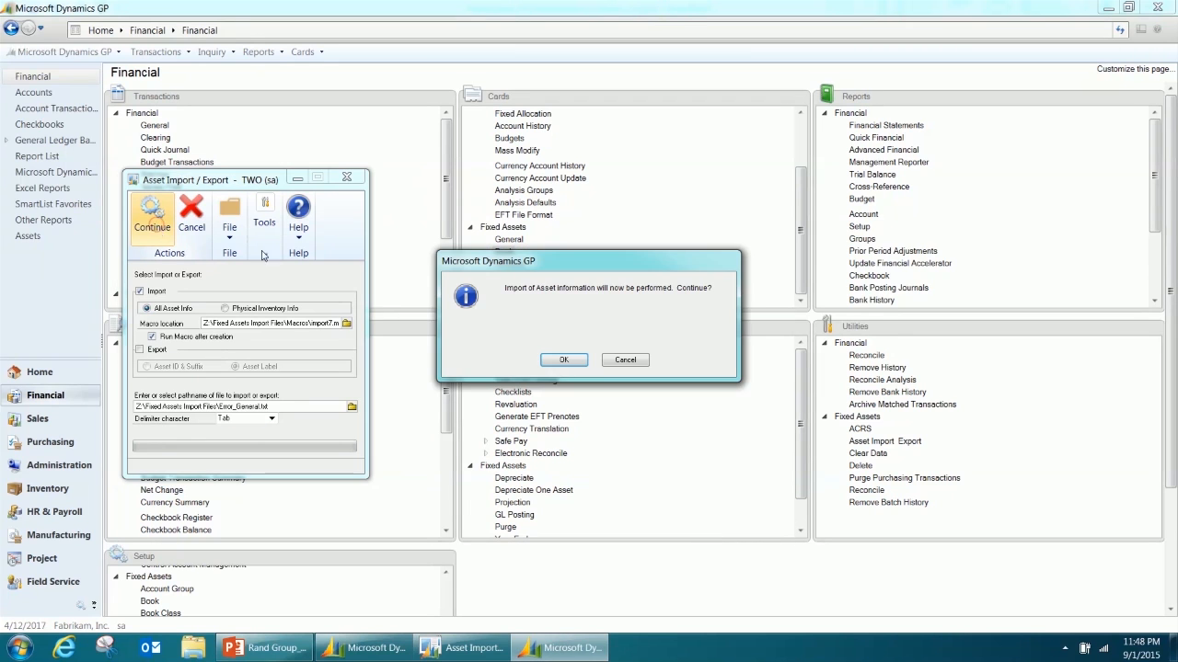
click(569, 364)
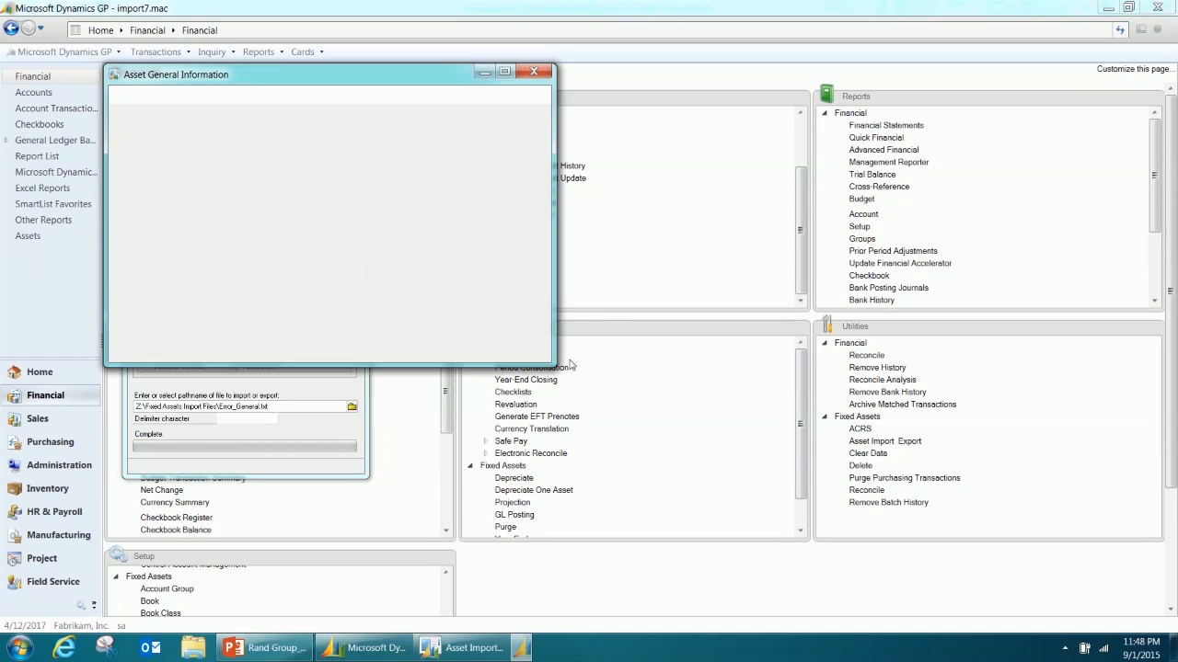